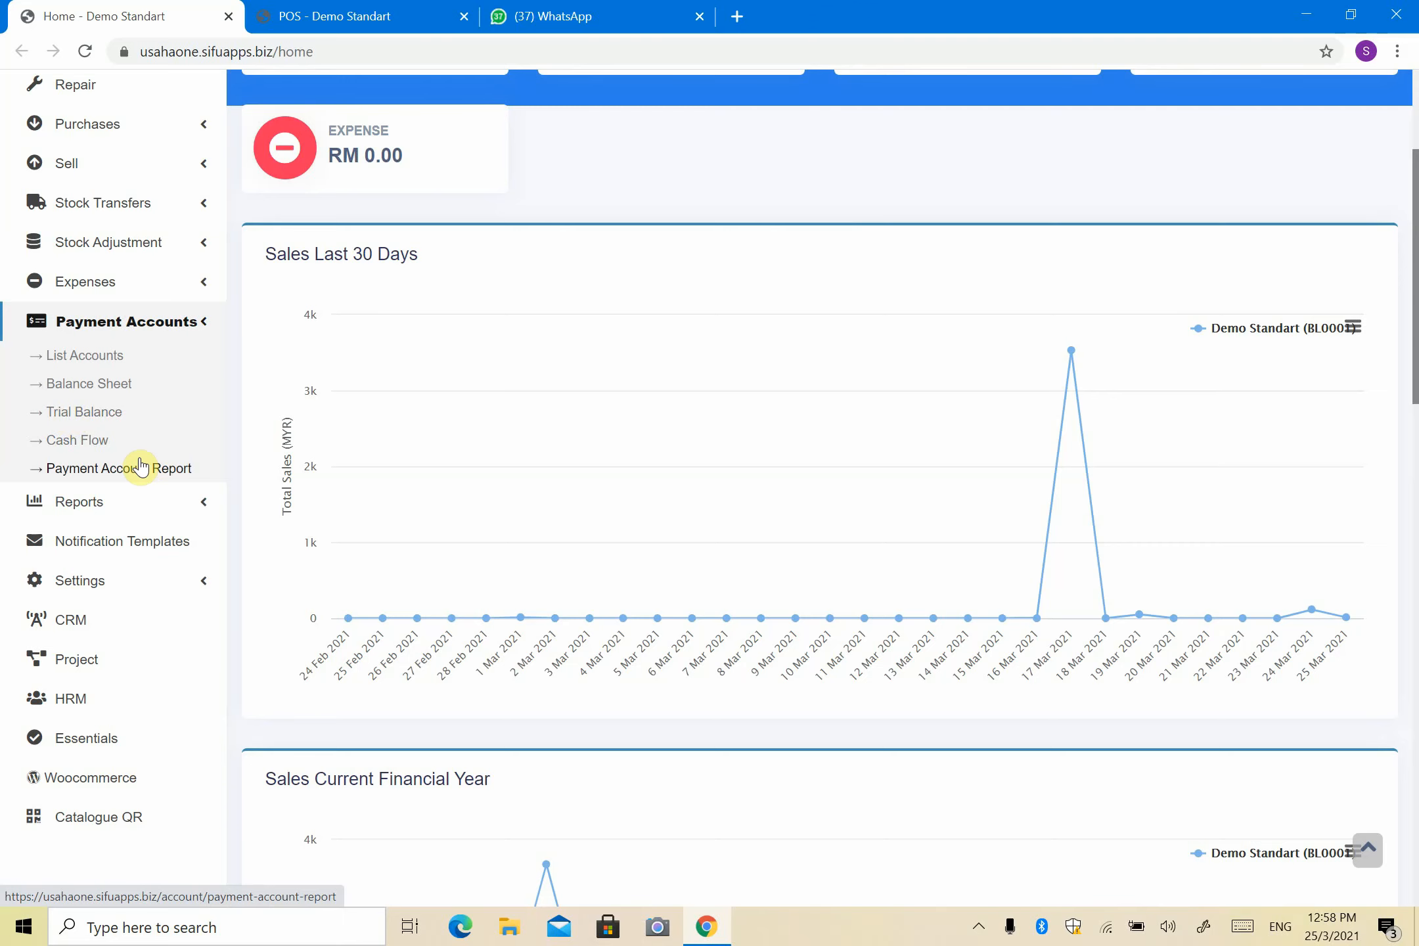
# Step: Open the payment accounts list and check the Cash and CIMB balances and the 12-unlinked-payments warning
pyautogui.click(76, 356)
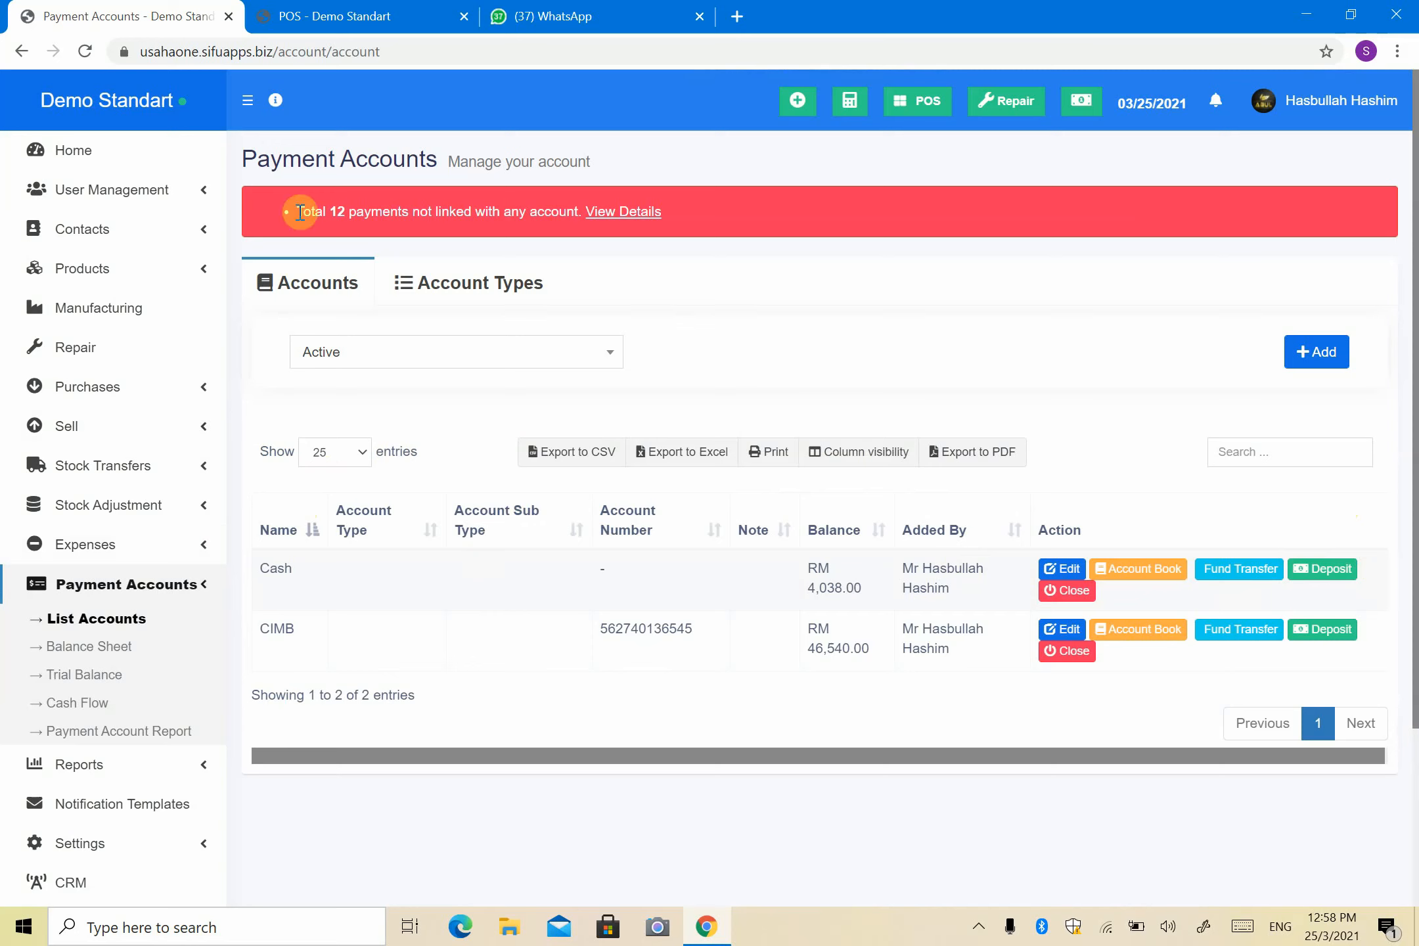
pyautogui.moveTo(297, 210); pyautogui.dragTo(574, 253)
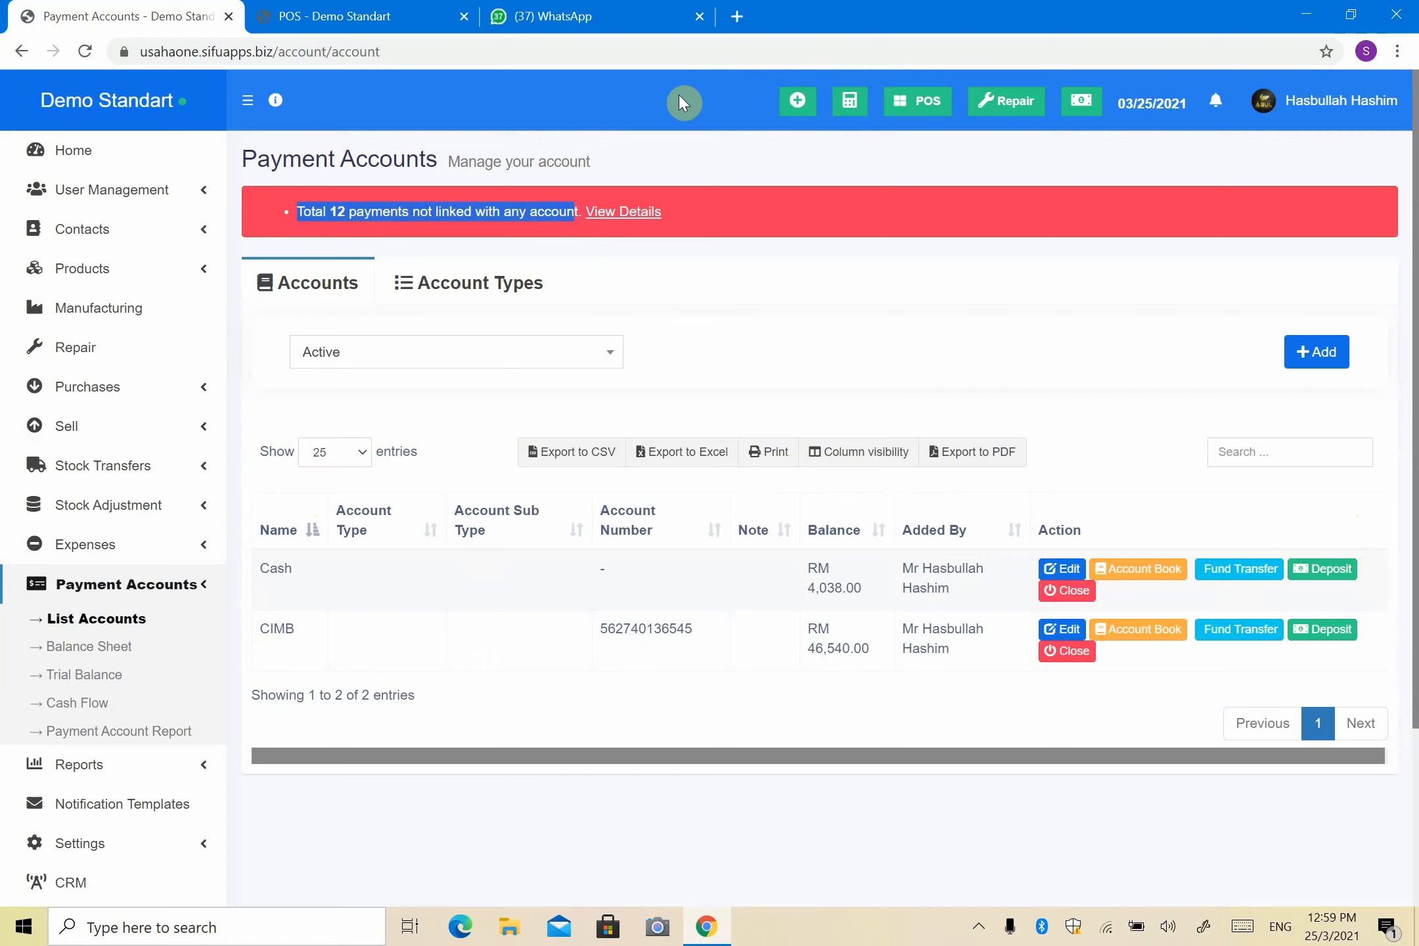
pyautogui.click(852, 209)
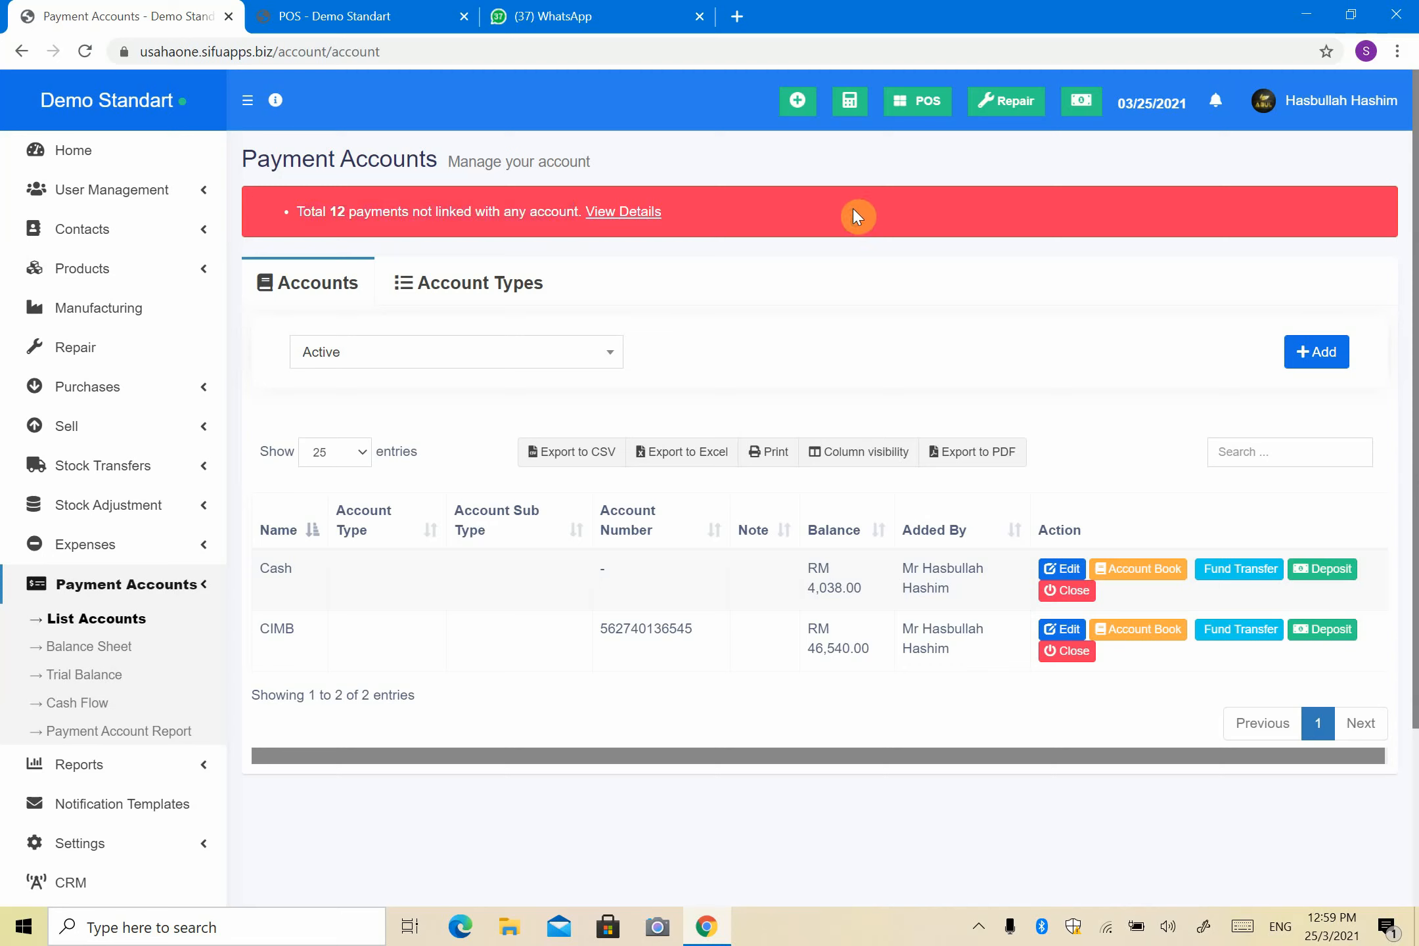
# Step: Open the Payment Account Report listing the unlinked payments
pyautogui.click(608, 214)
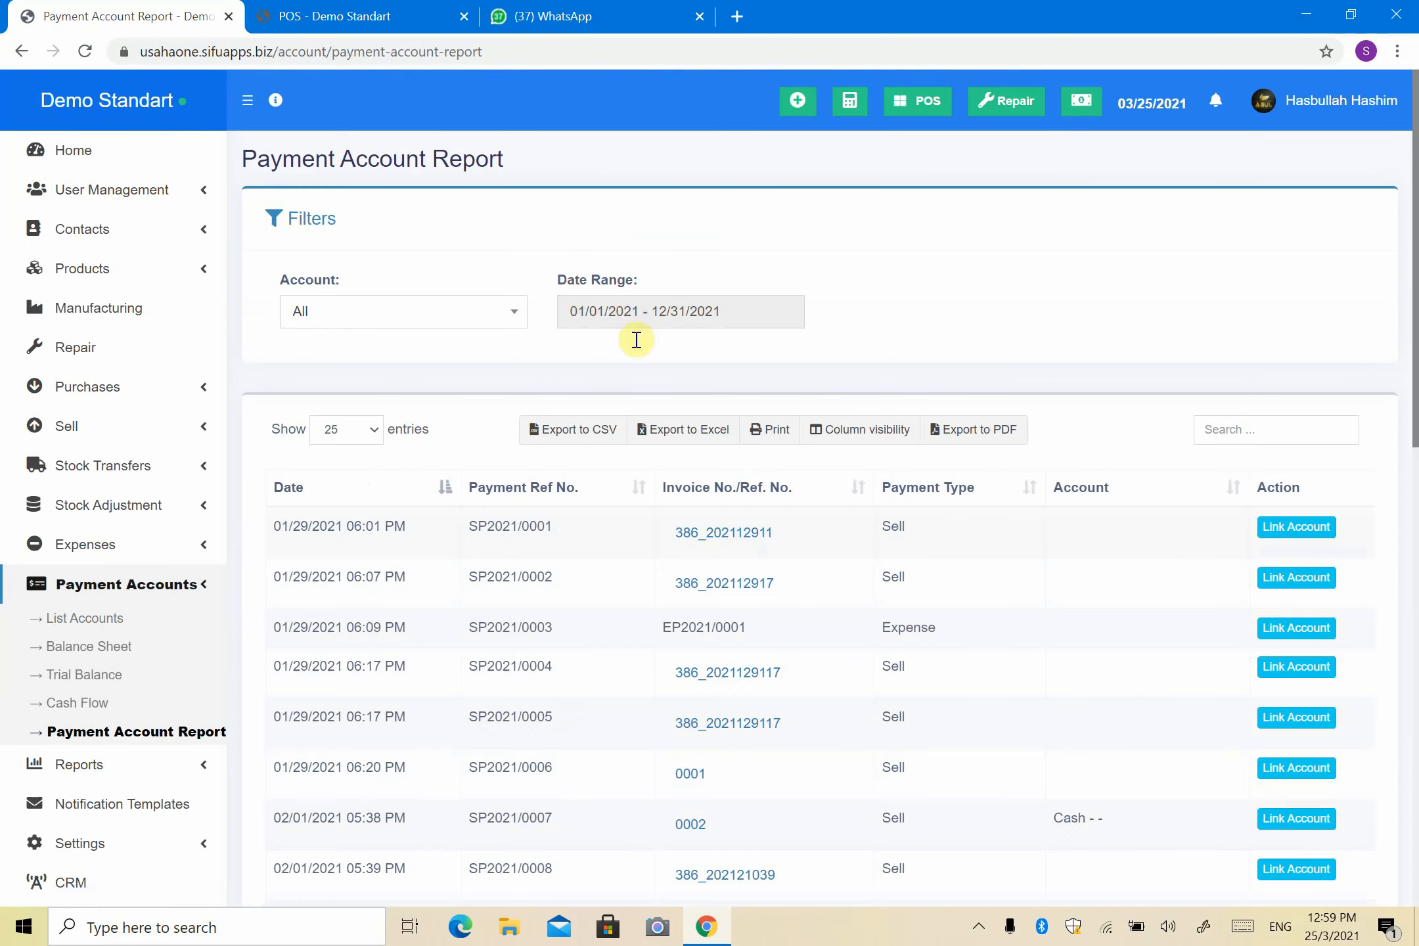
pyautogui.scroll(-10, 637, 340)
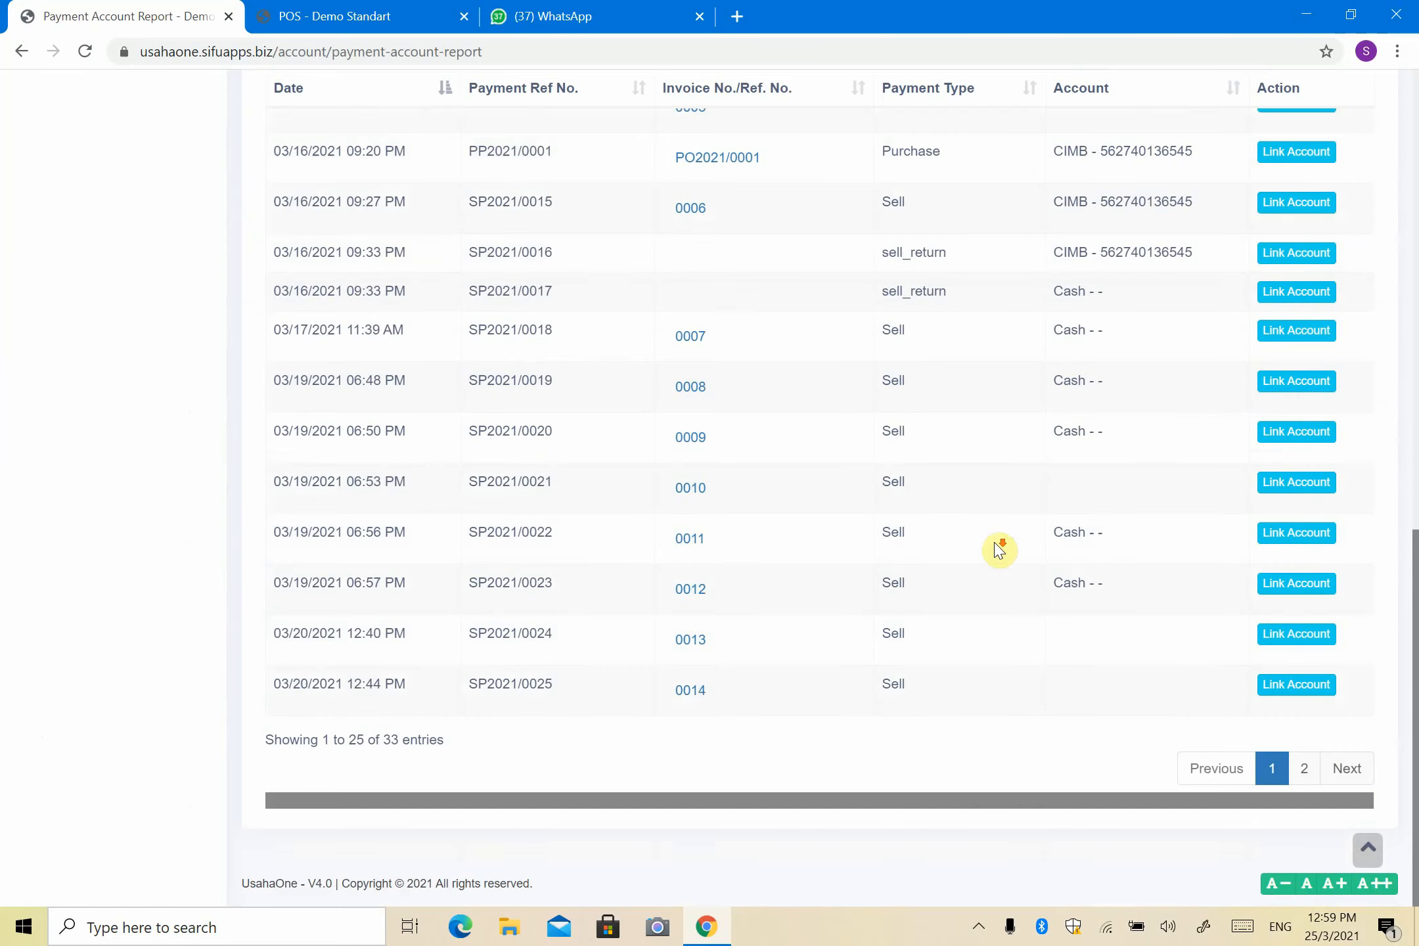
pyautogui.scroll(10, 969, 592)
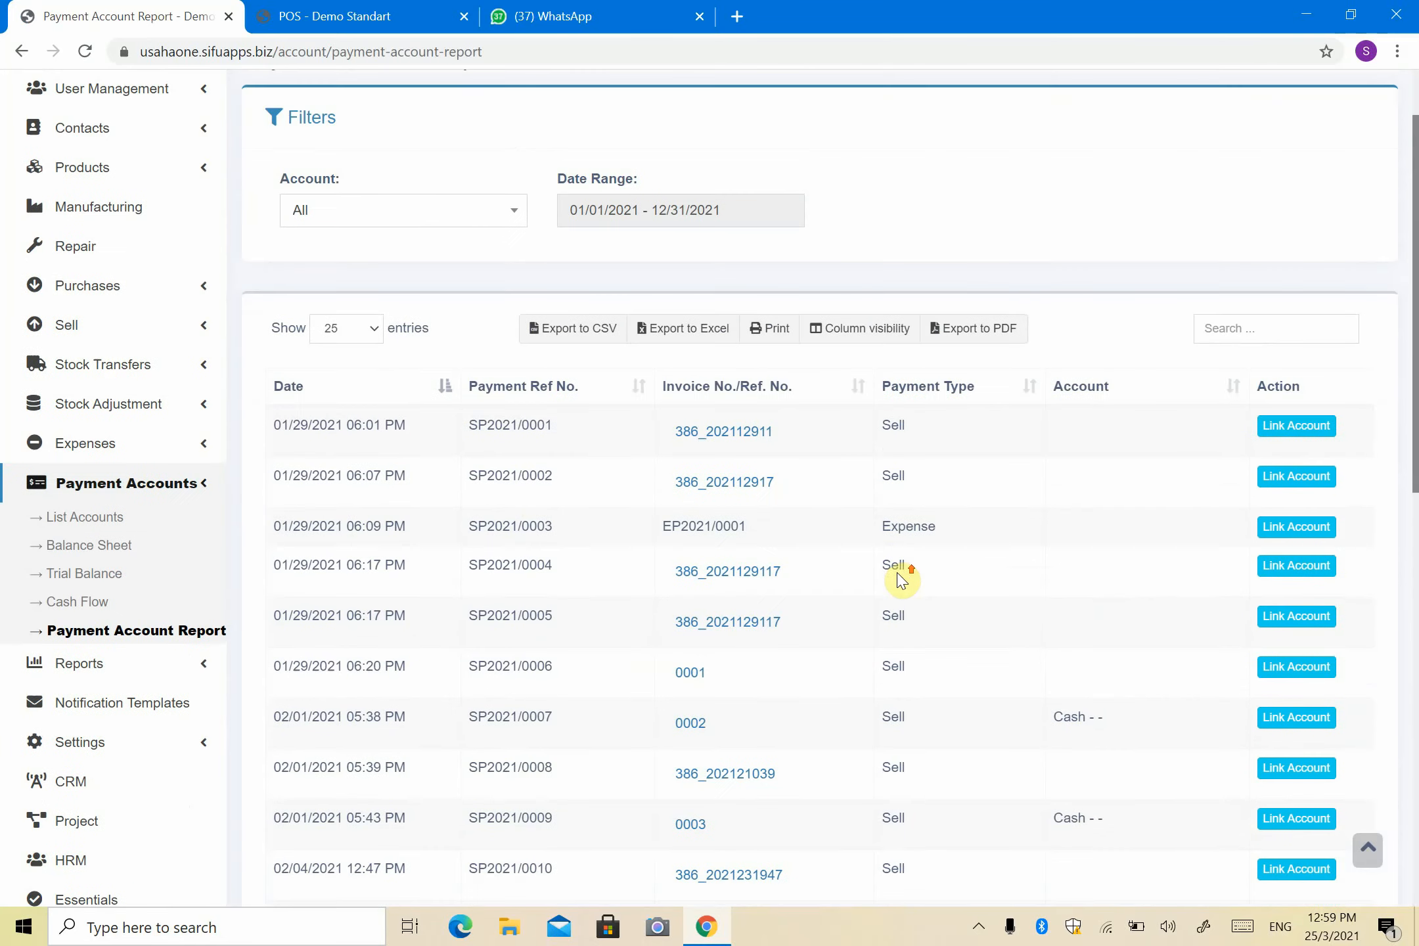
pyautogui.scroll(1, 571, 442)
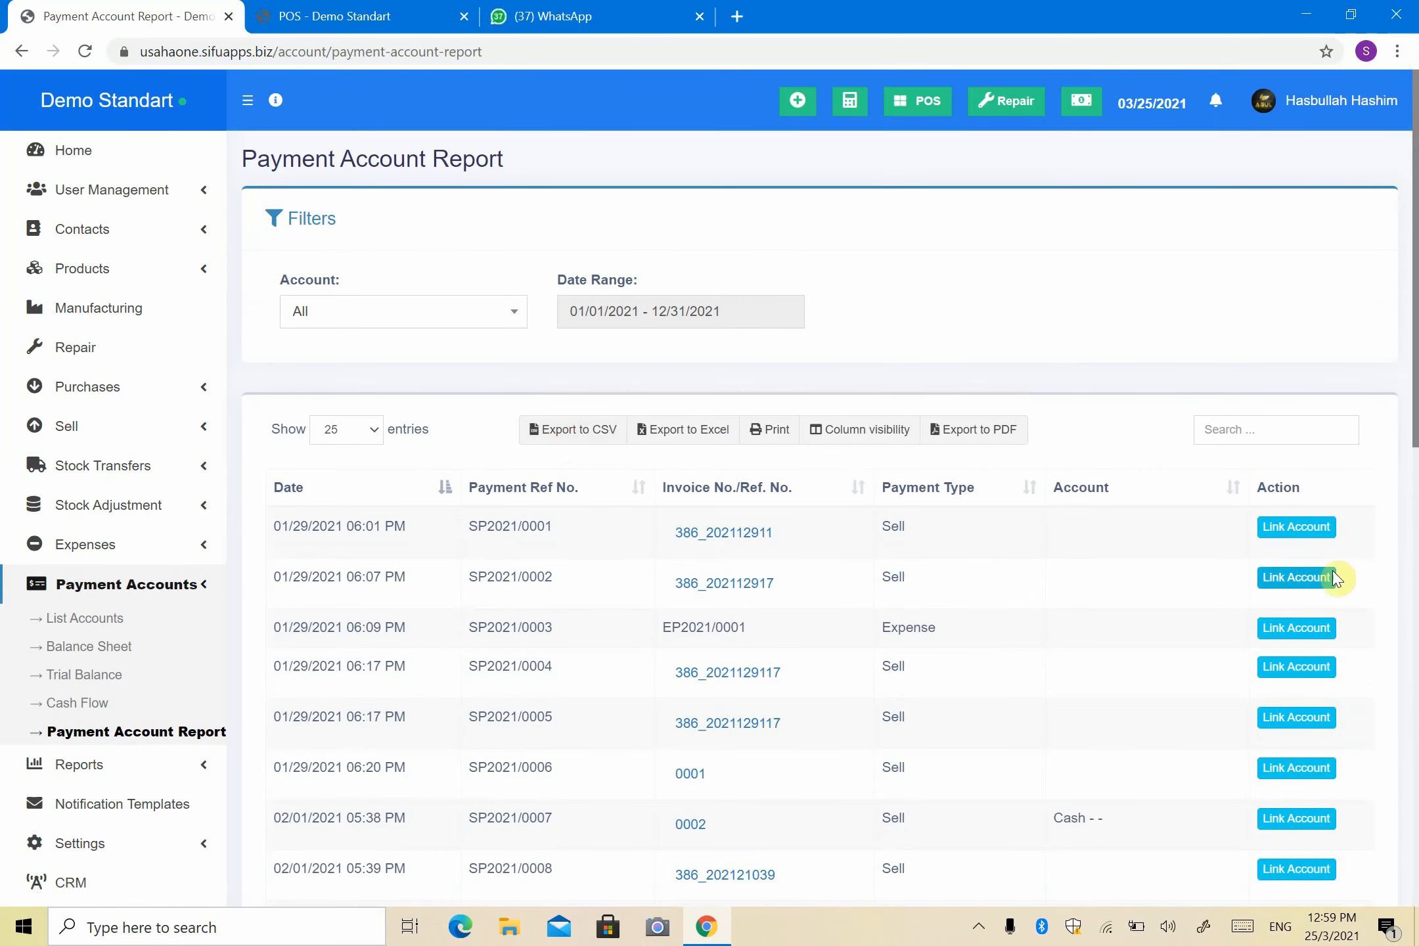
# Step: Link payments SP2021/0001 and SP2021/0002 to the Cash account
pyautogui.click(1318, 536)
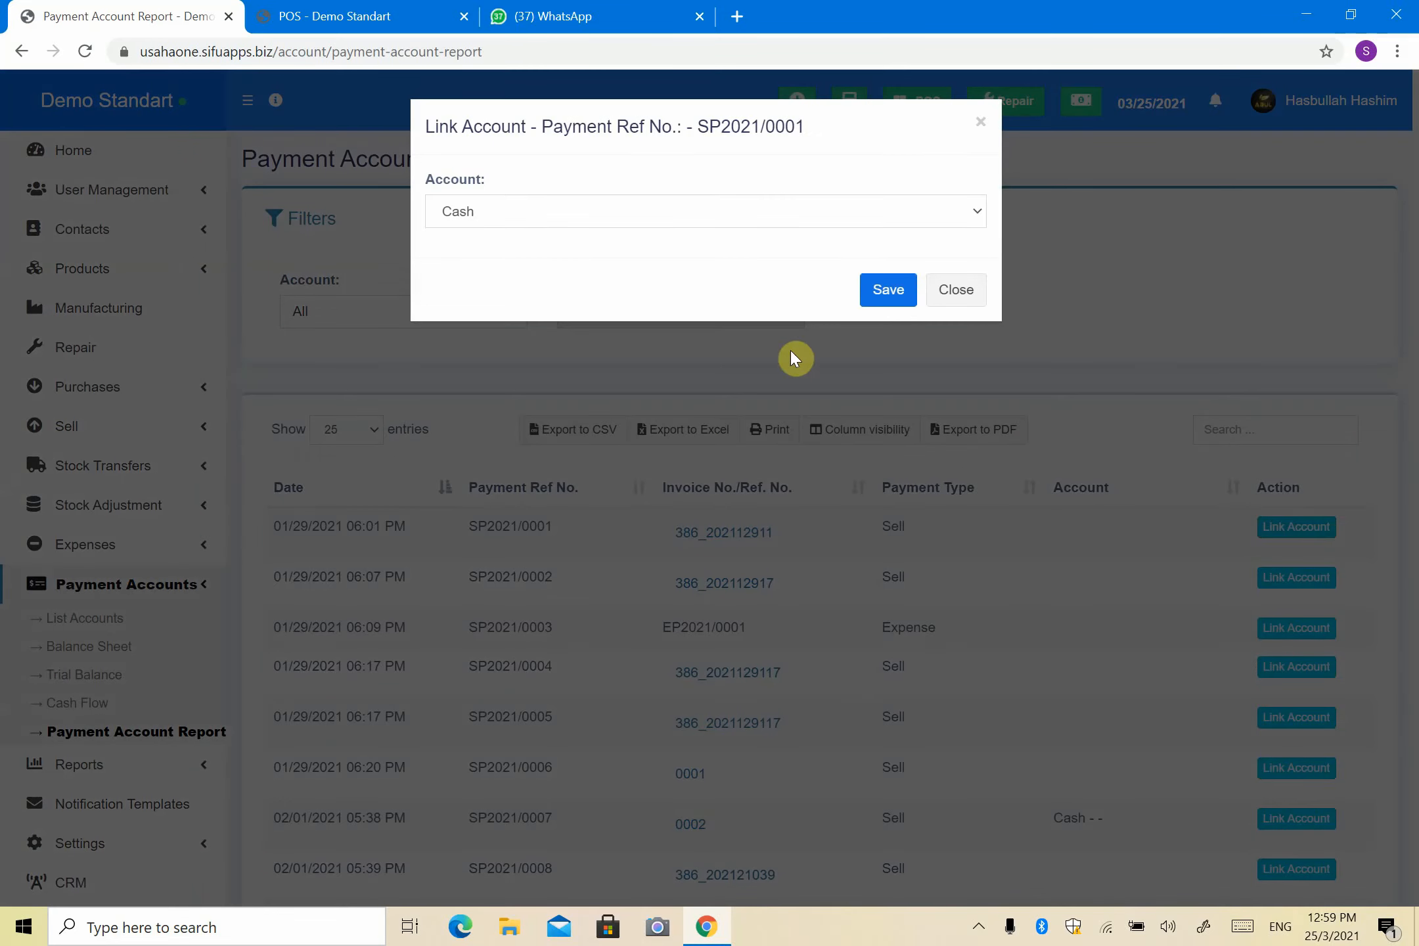
pyautogui.click(887, 289)
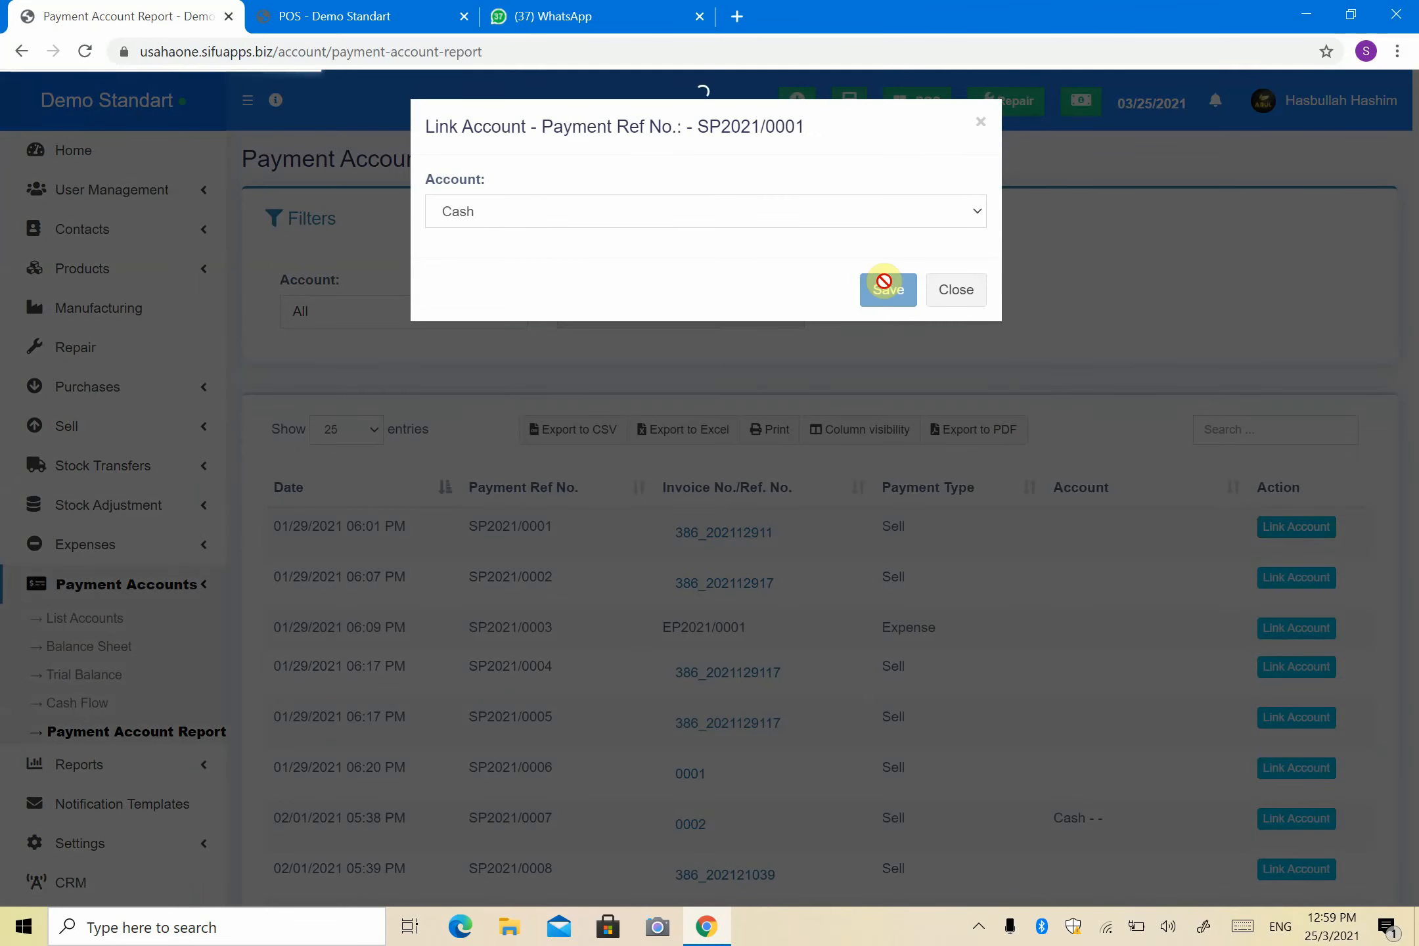
pyautogui.scroll(-2, 703, 440)
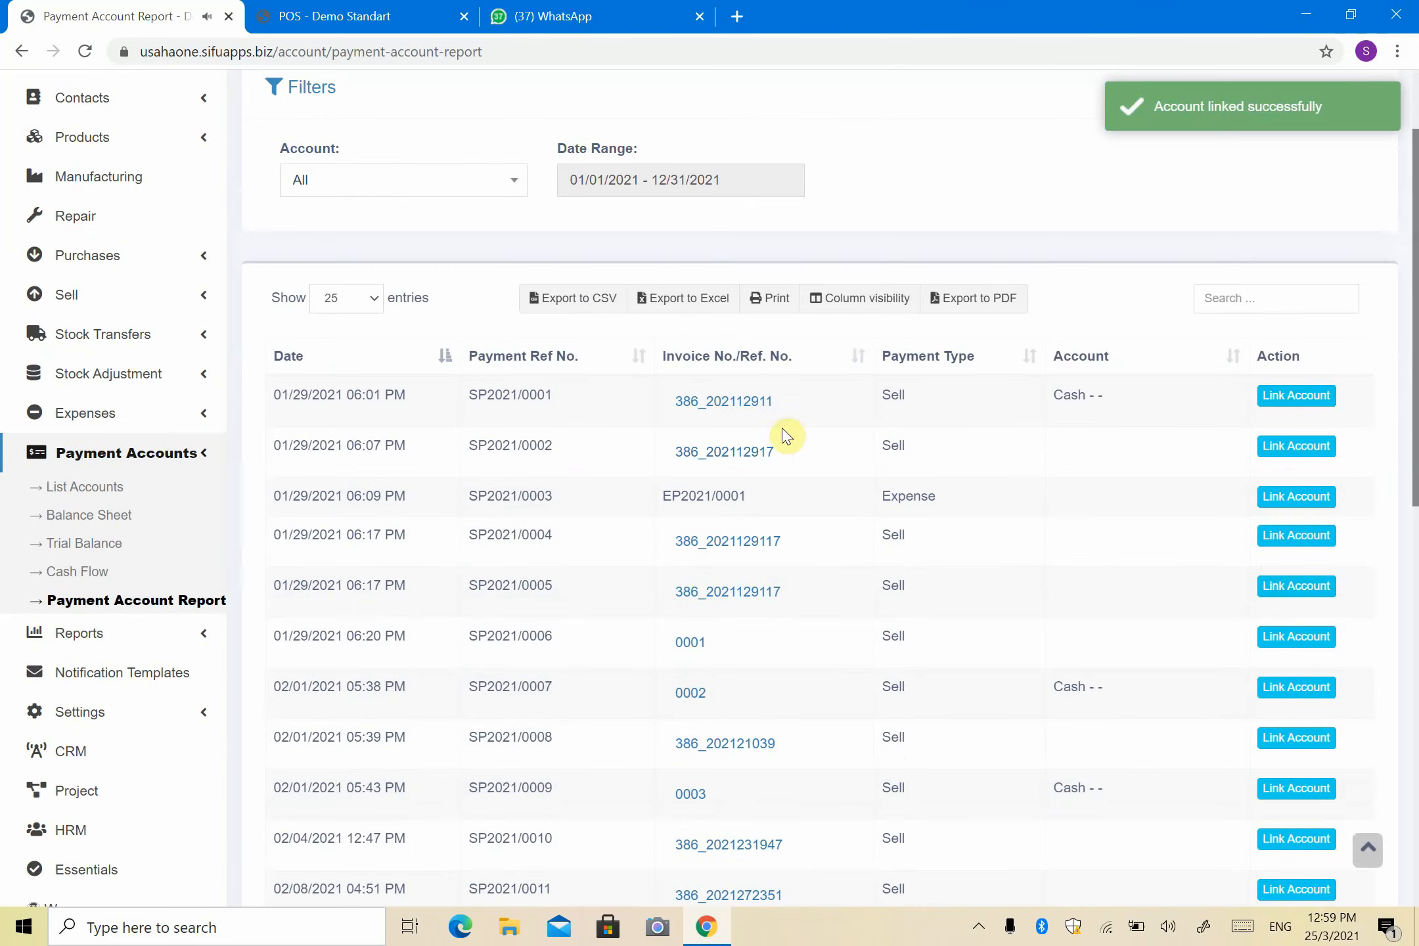
pyautogui.click(1320, 454)
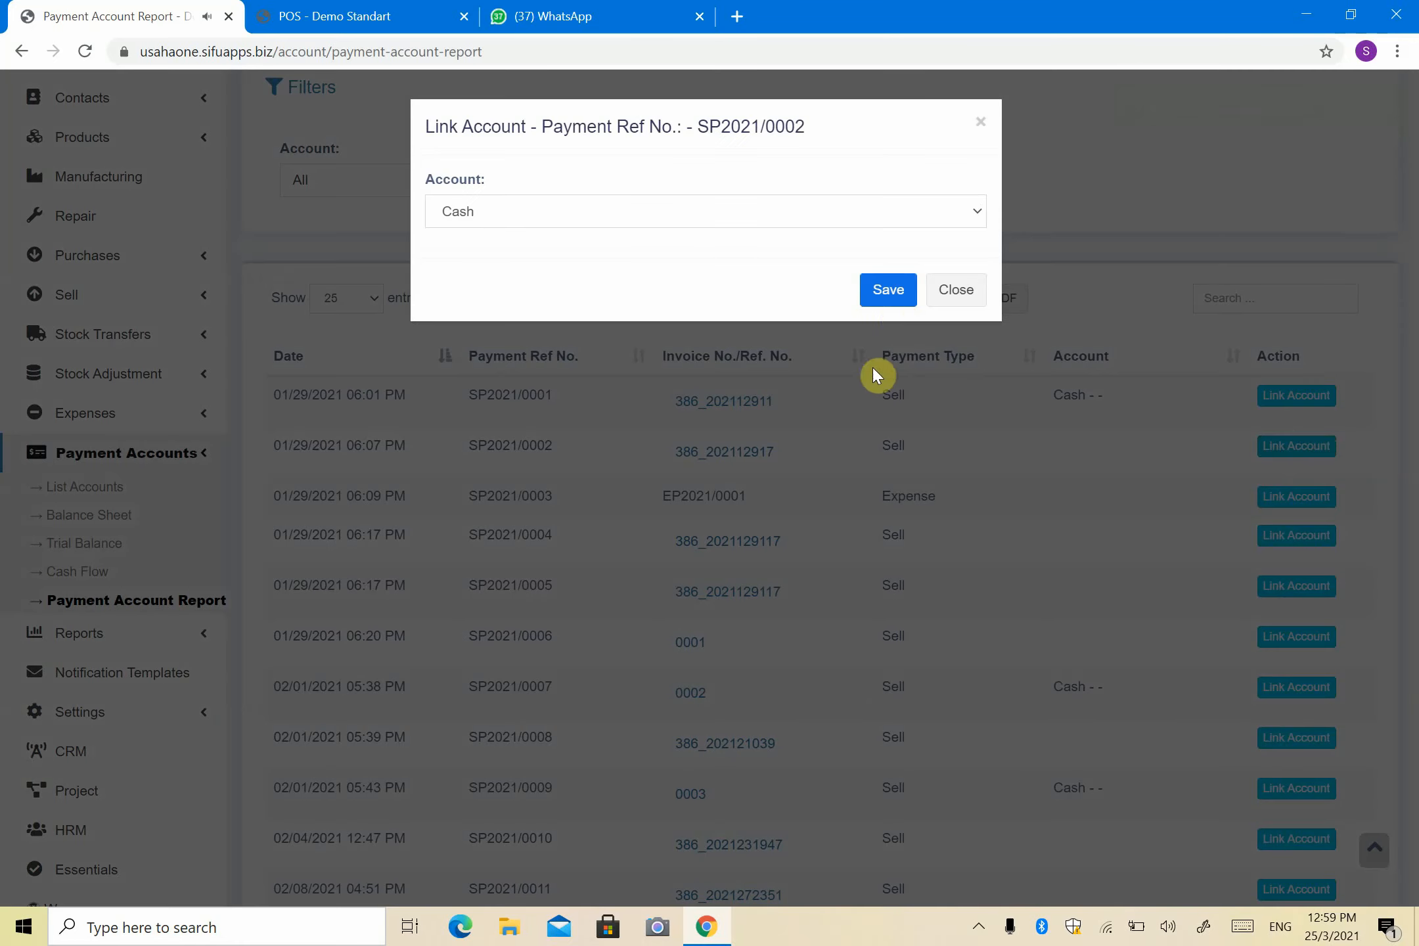
pyautogui.click(884, 294)
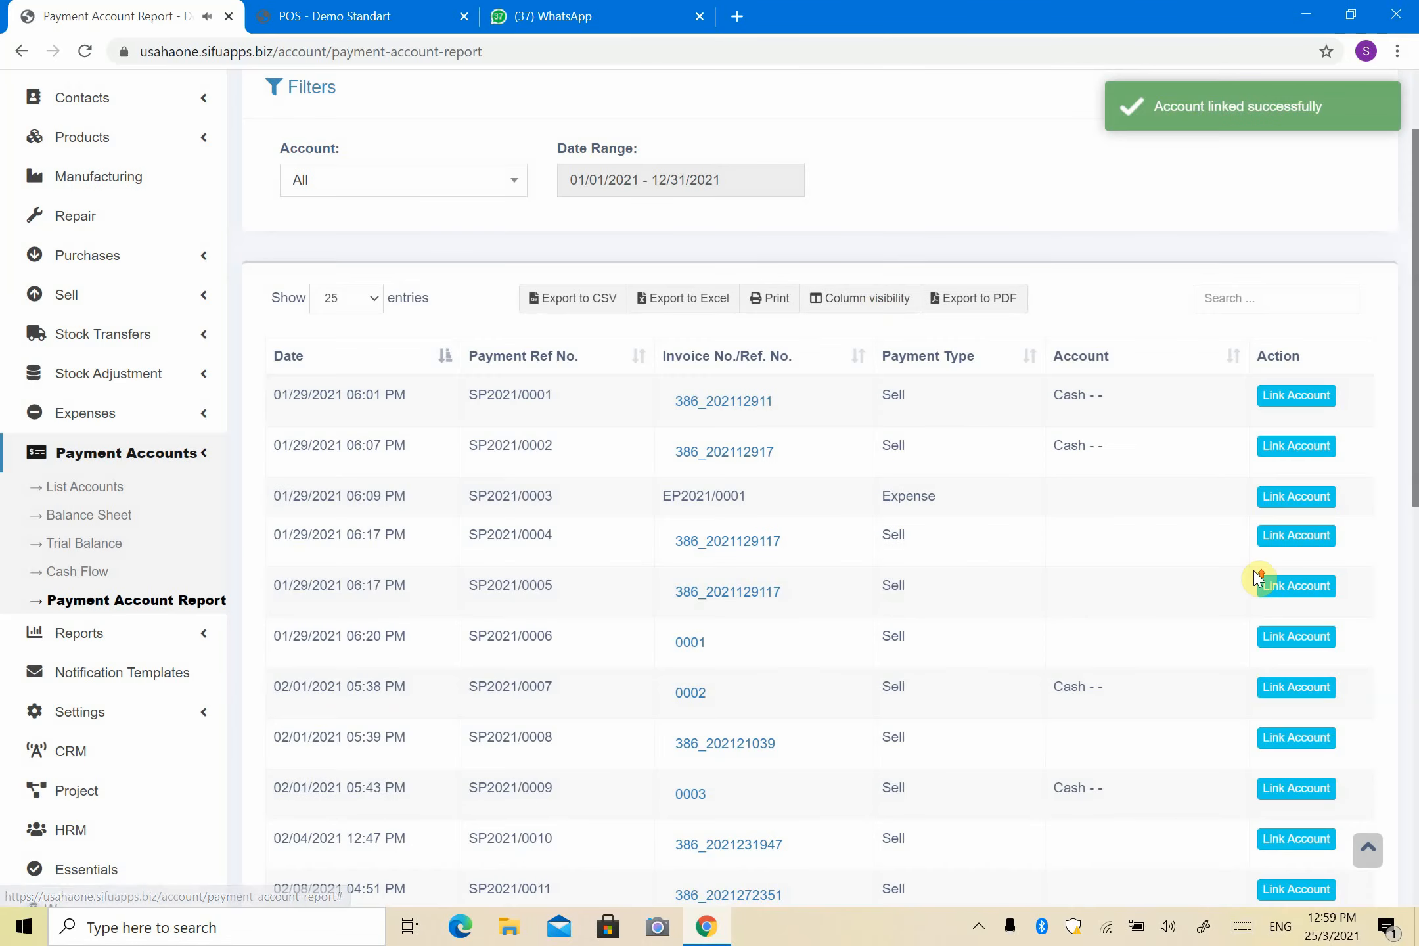
pyautogui.scroll(2, 1234, 581)
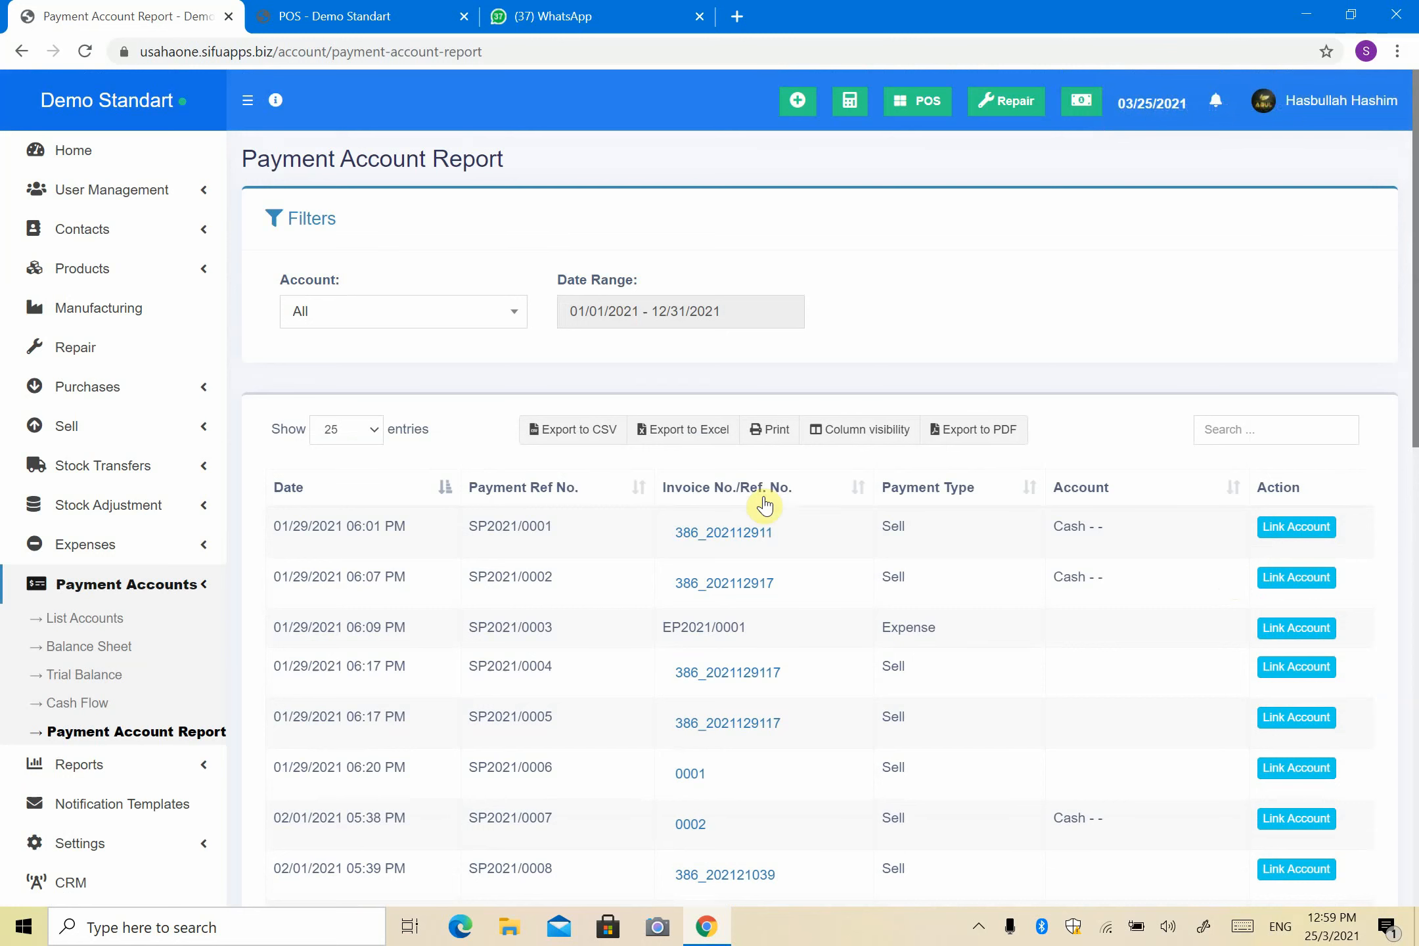
# Step: Link expense payment SP2021/0003 to the CIMB account
pyautogui.click(1293, 634)
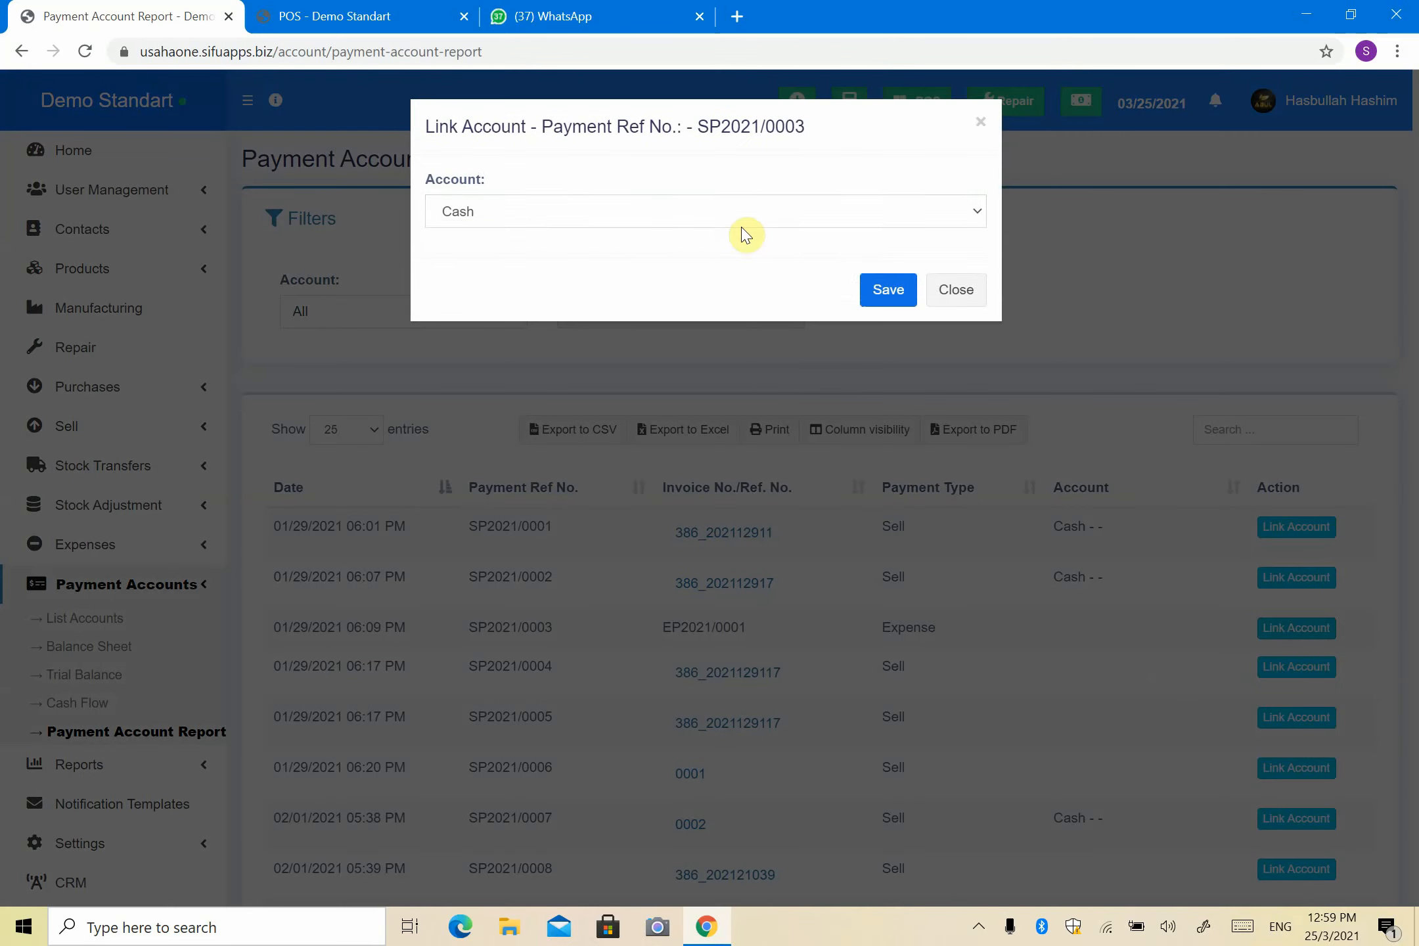
pyautogui.click(740, 218)
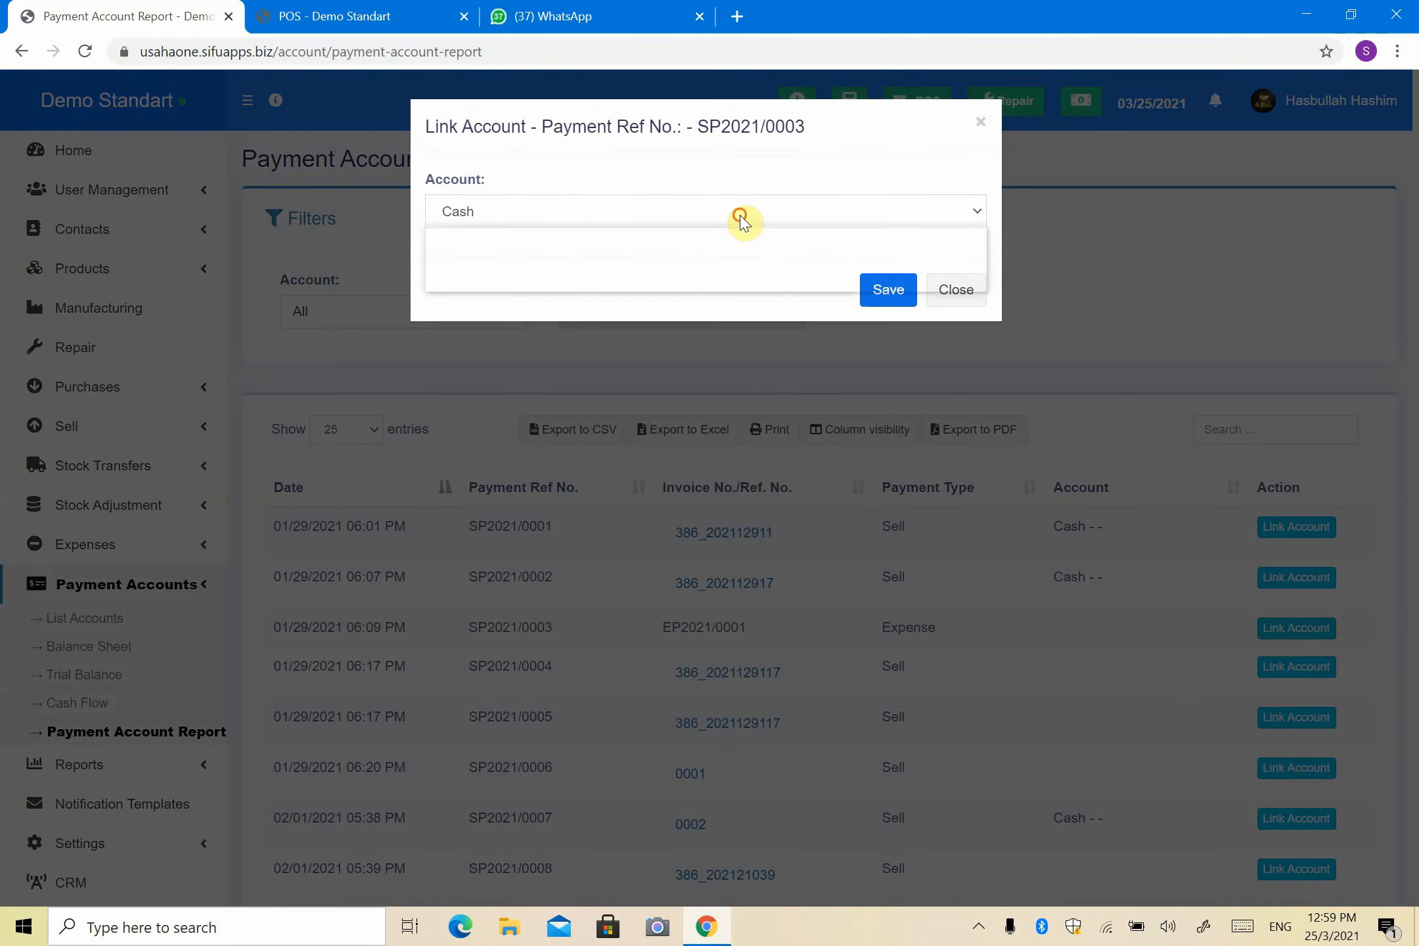
pyautogui.click(687, 275)
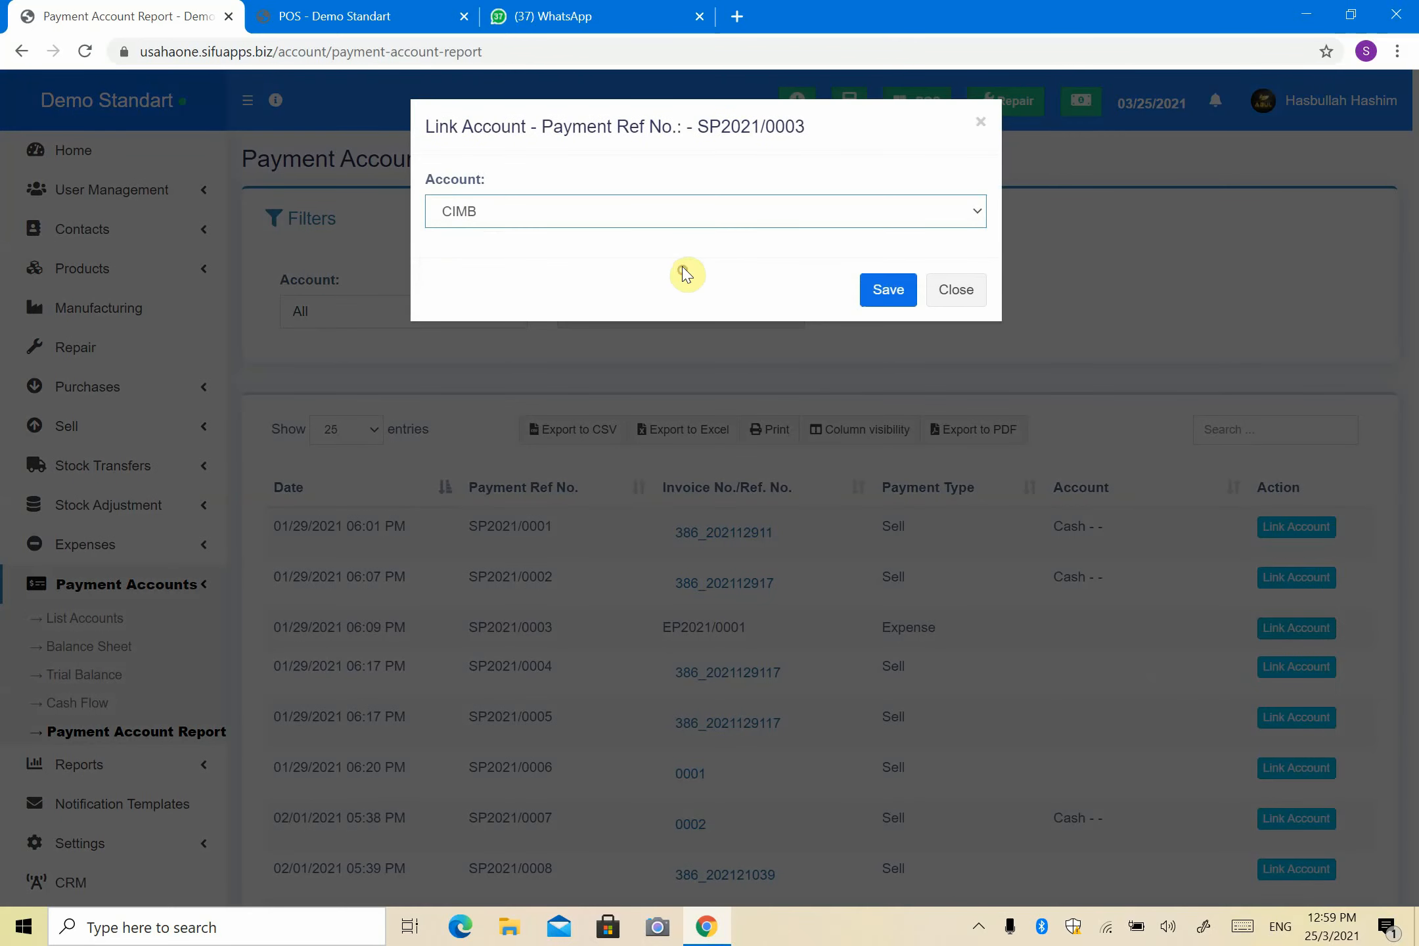
pyautogui.click(874, 296)
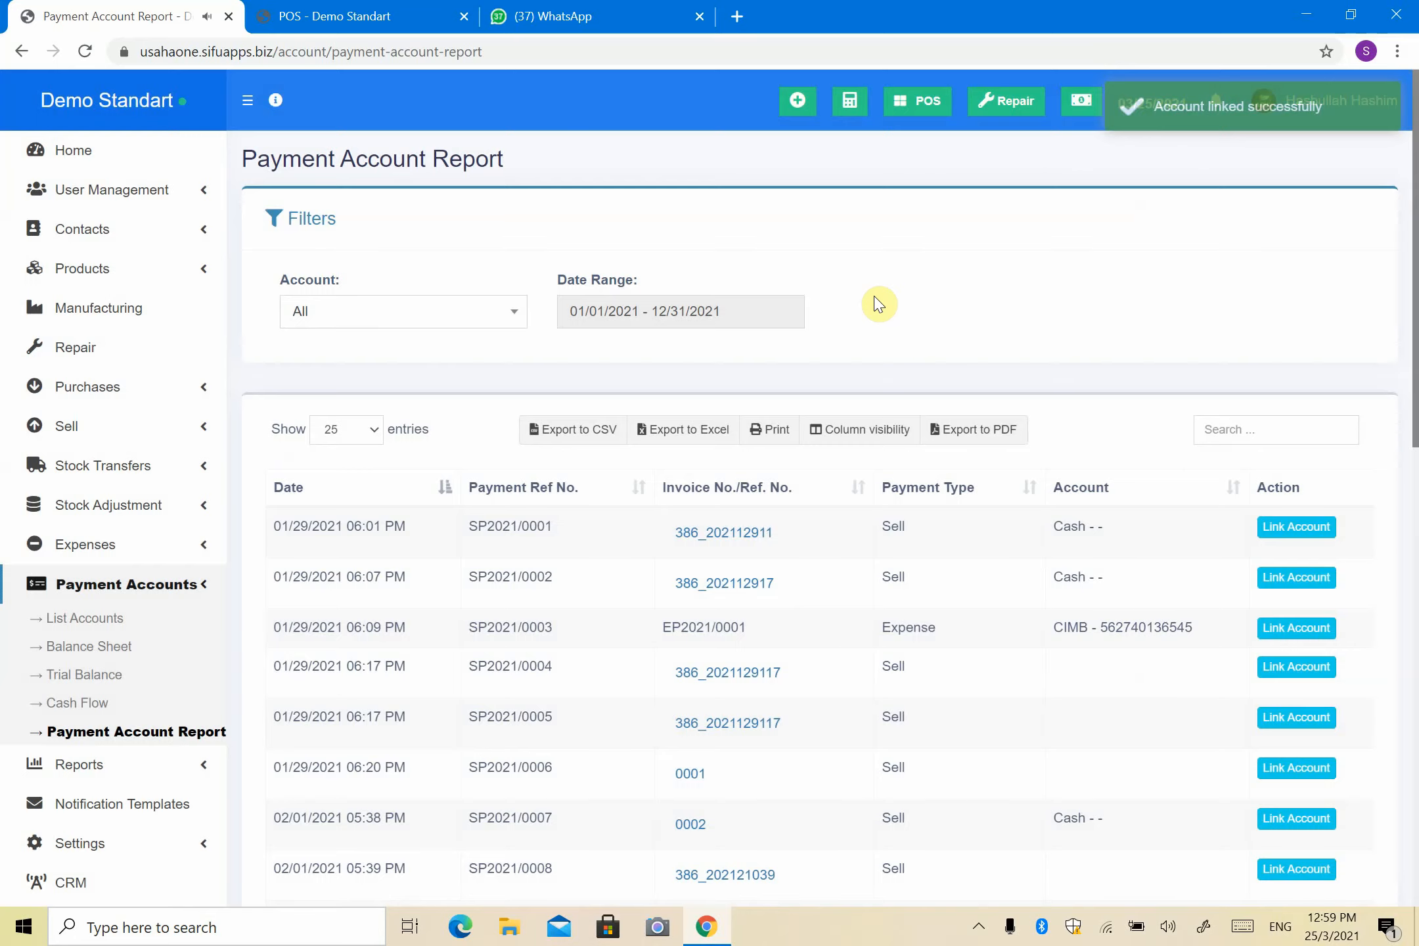
pyautogui.scroll(-10, 1124, 607)
pyautogui.scroll(8, 1124, 608)
pyautogui.scroll(-12, 1117, 614)
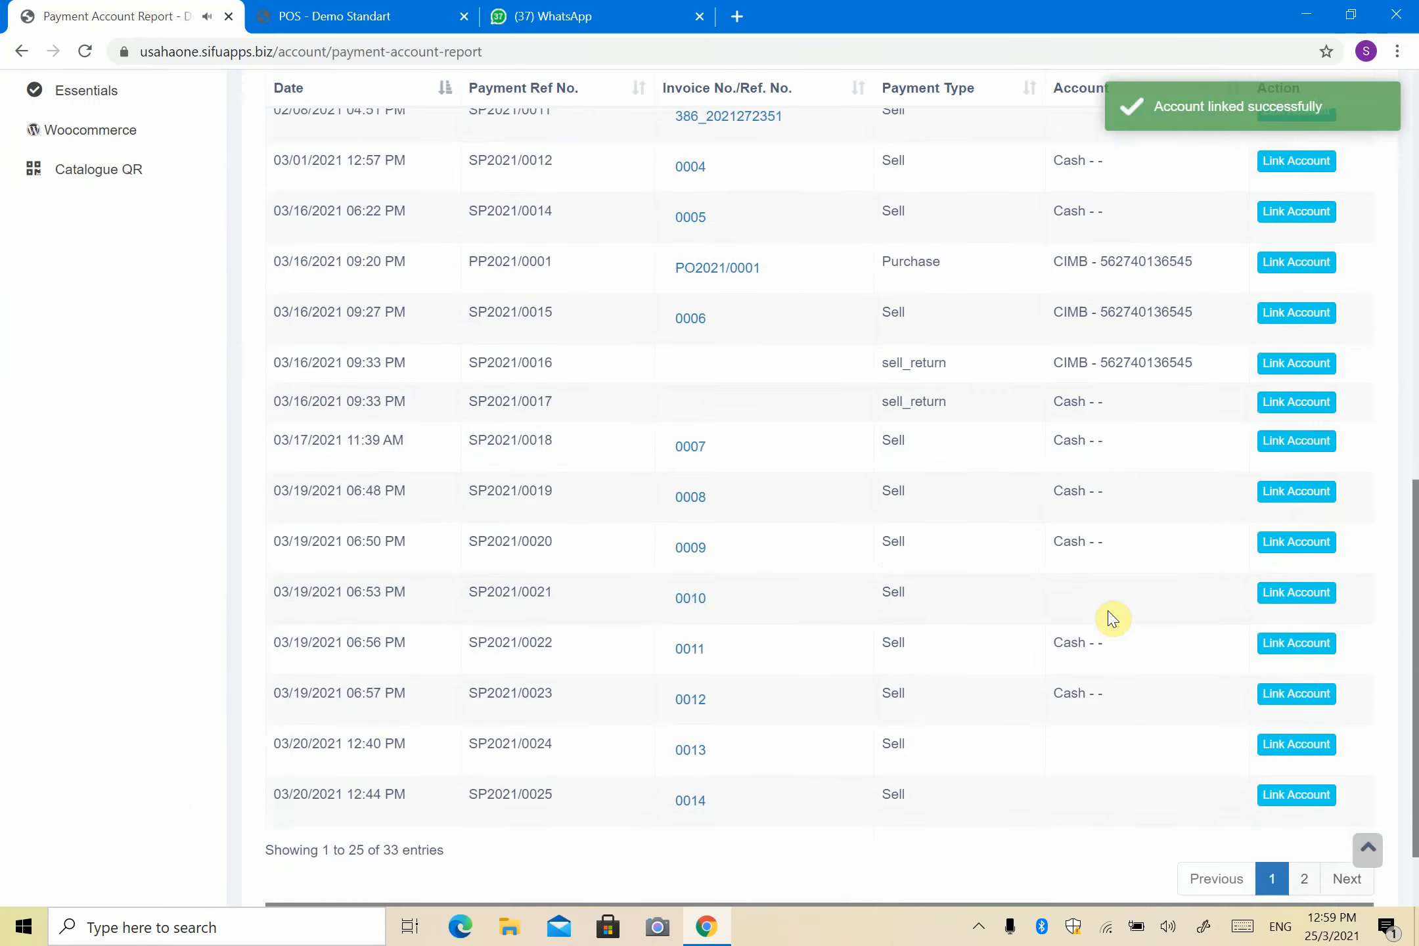
pyautogui.scroll(10, 1113, 618)
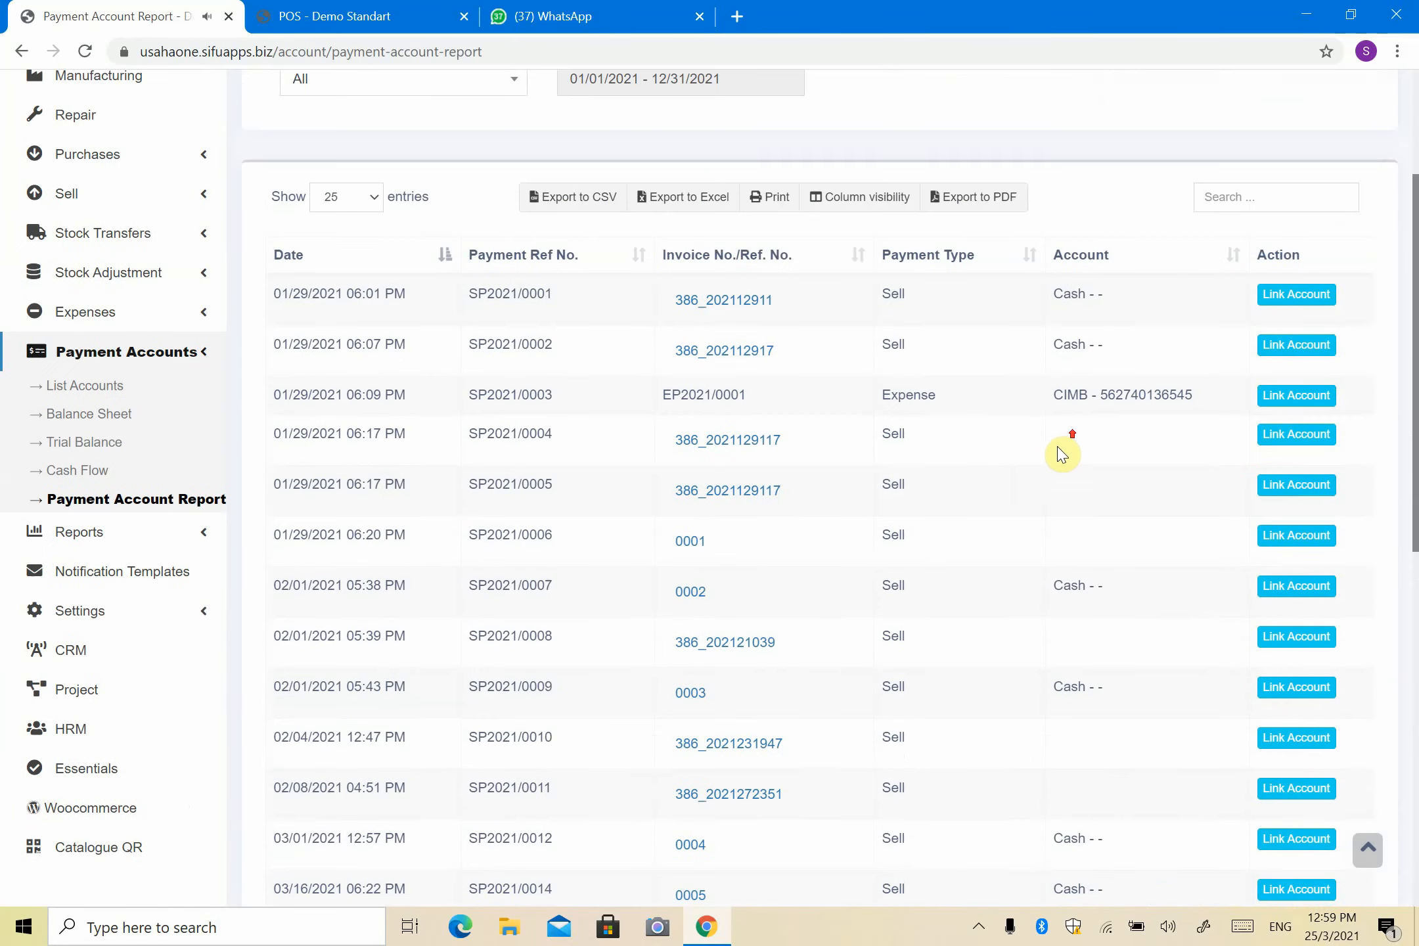
# Step: Link sale payment SP2021/0004 to the CIMB account
pyautogui.moveTo(1087, 513); pyautogui.dragTo(1093, 523)
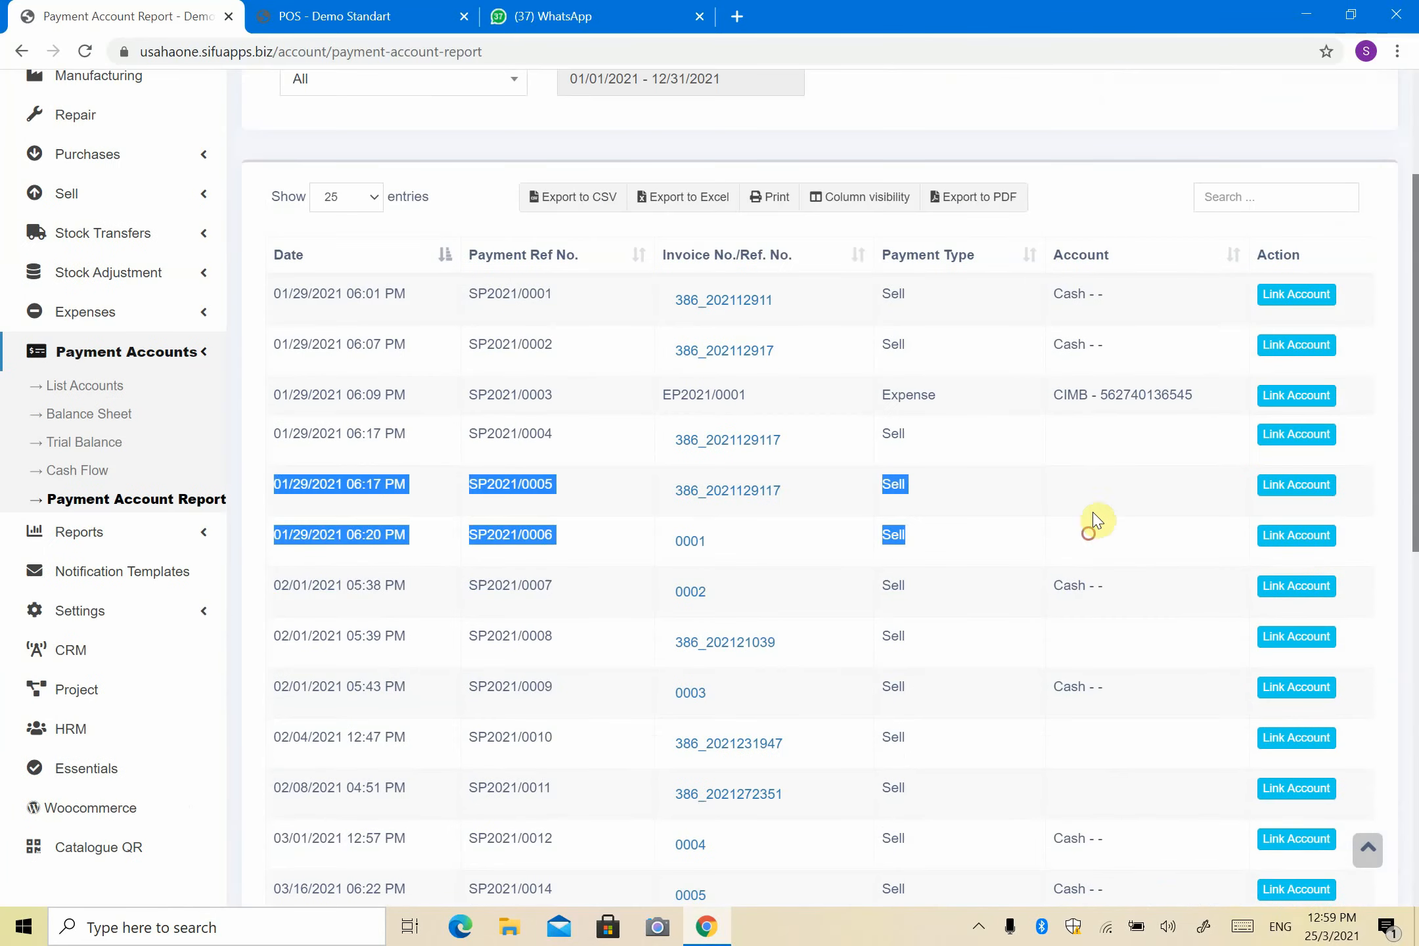
pyautogui.scroll(-4, 1150, 624)
pyautogui.scroll(4, 1110, 473)
pyautogui.click(1283, 454)
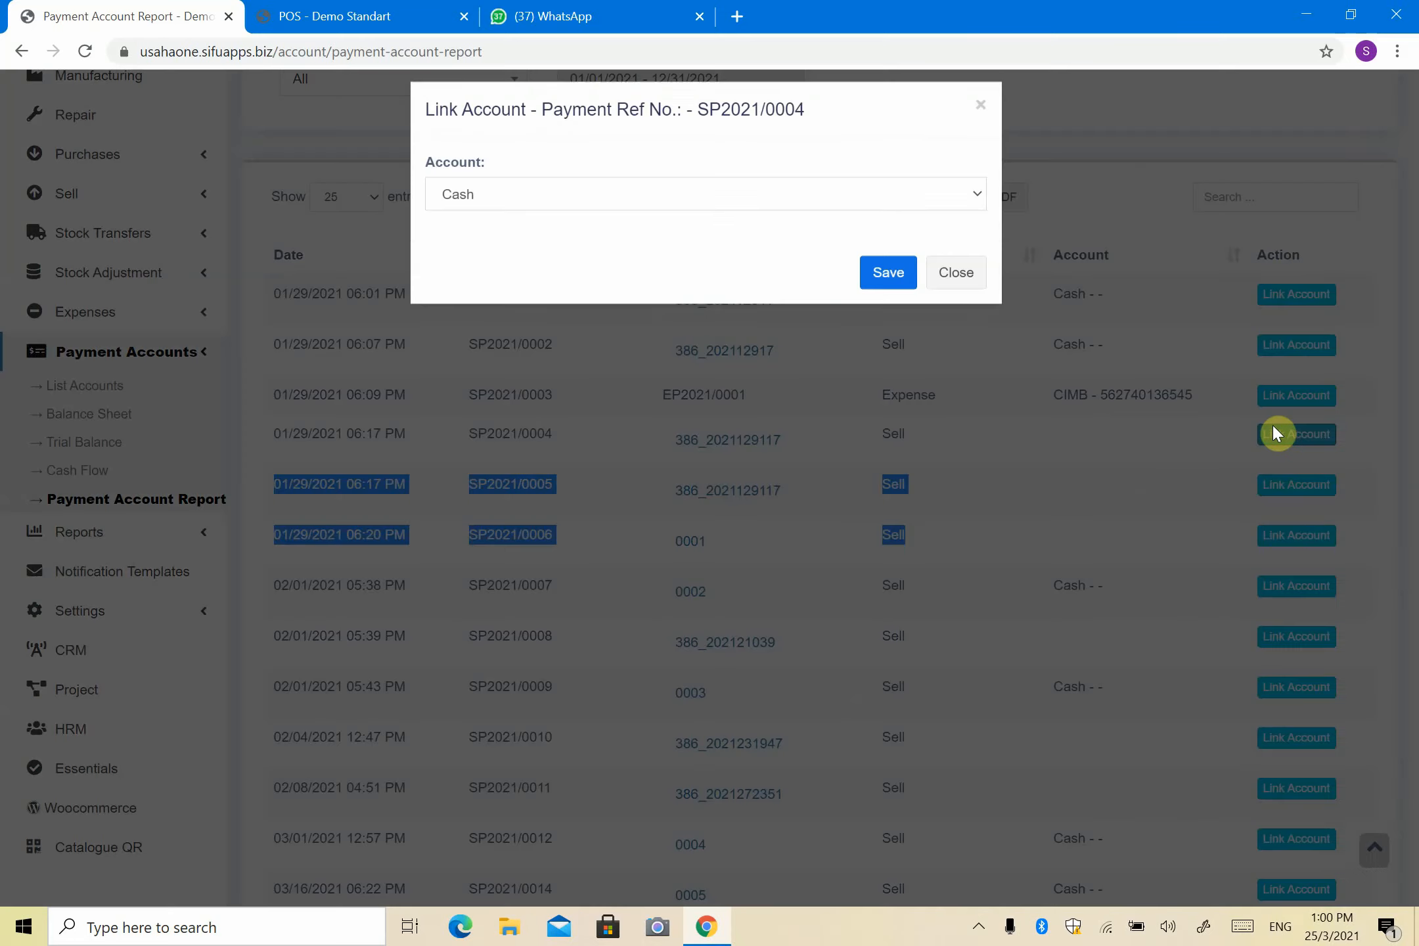
pyautogui.click(883, 222)
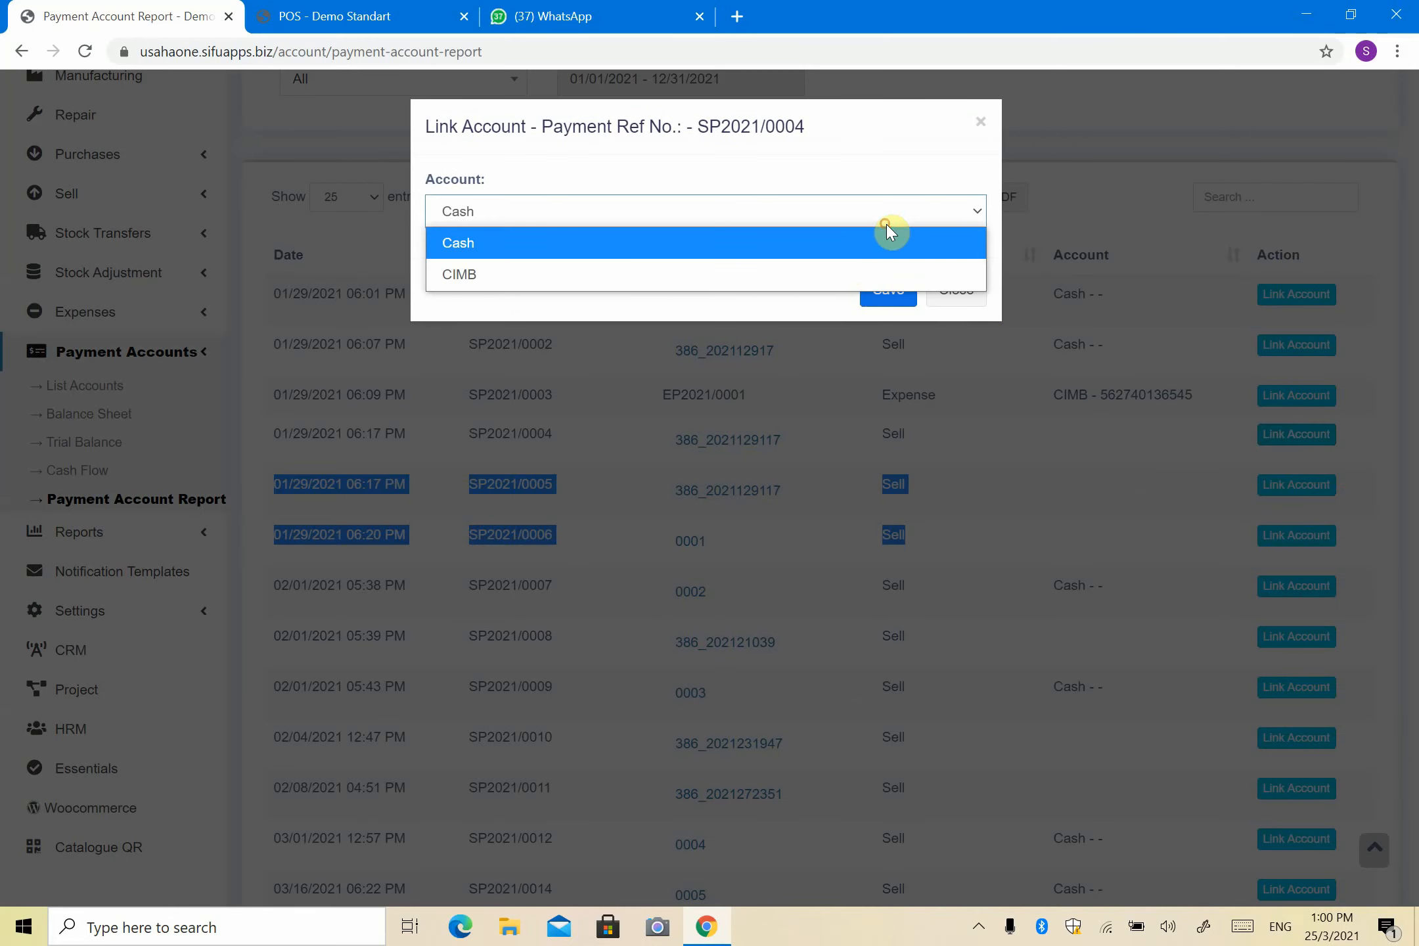
pyautogui.click(858, 274)
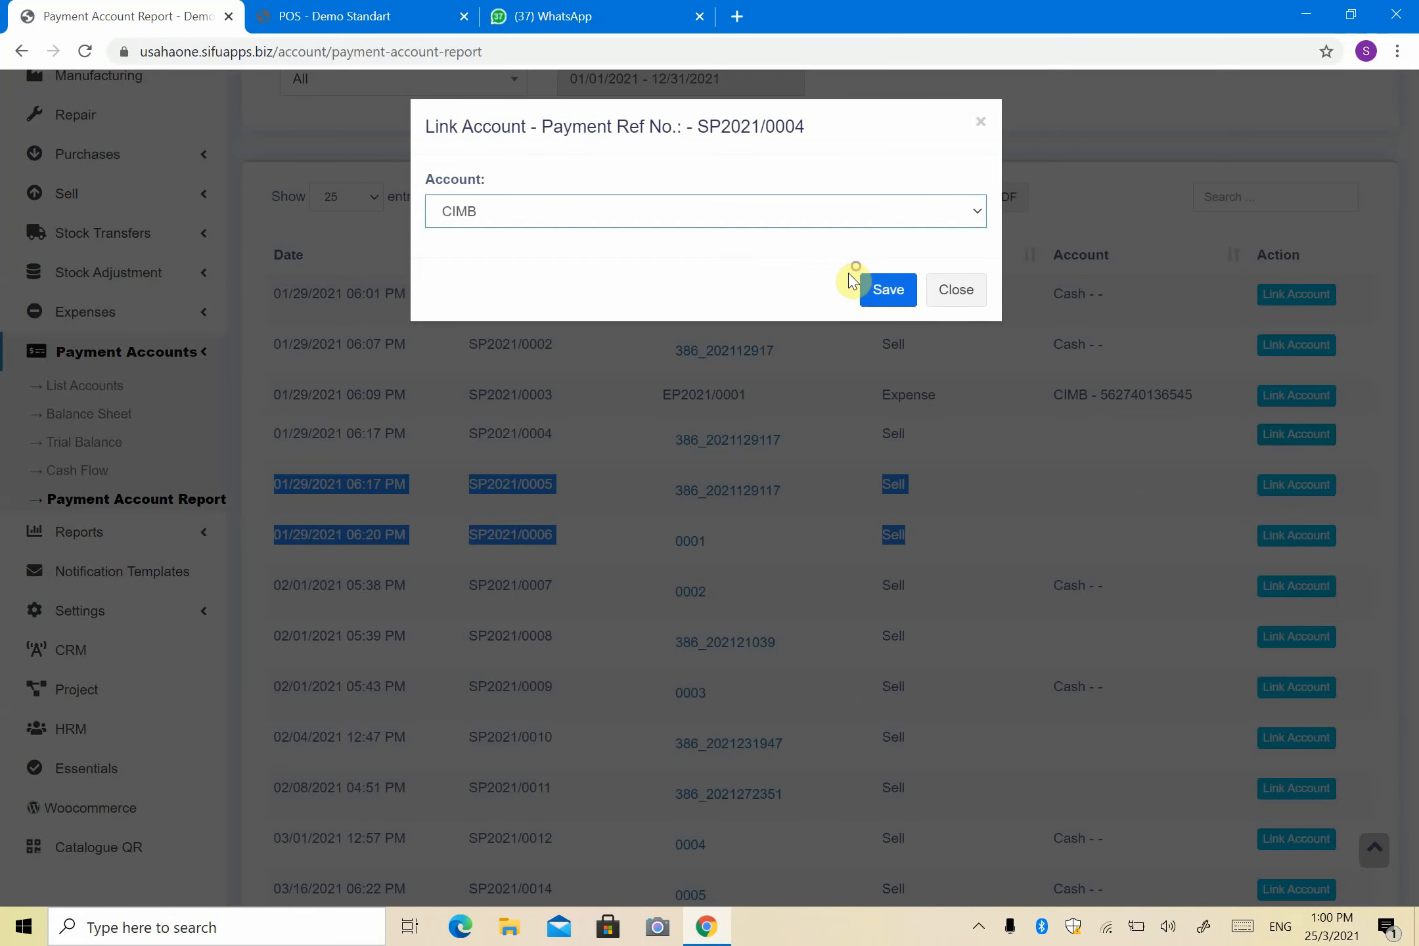
pyautogui.click(899, 293)
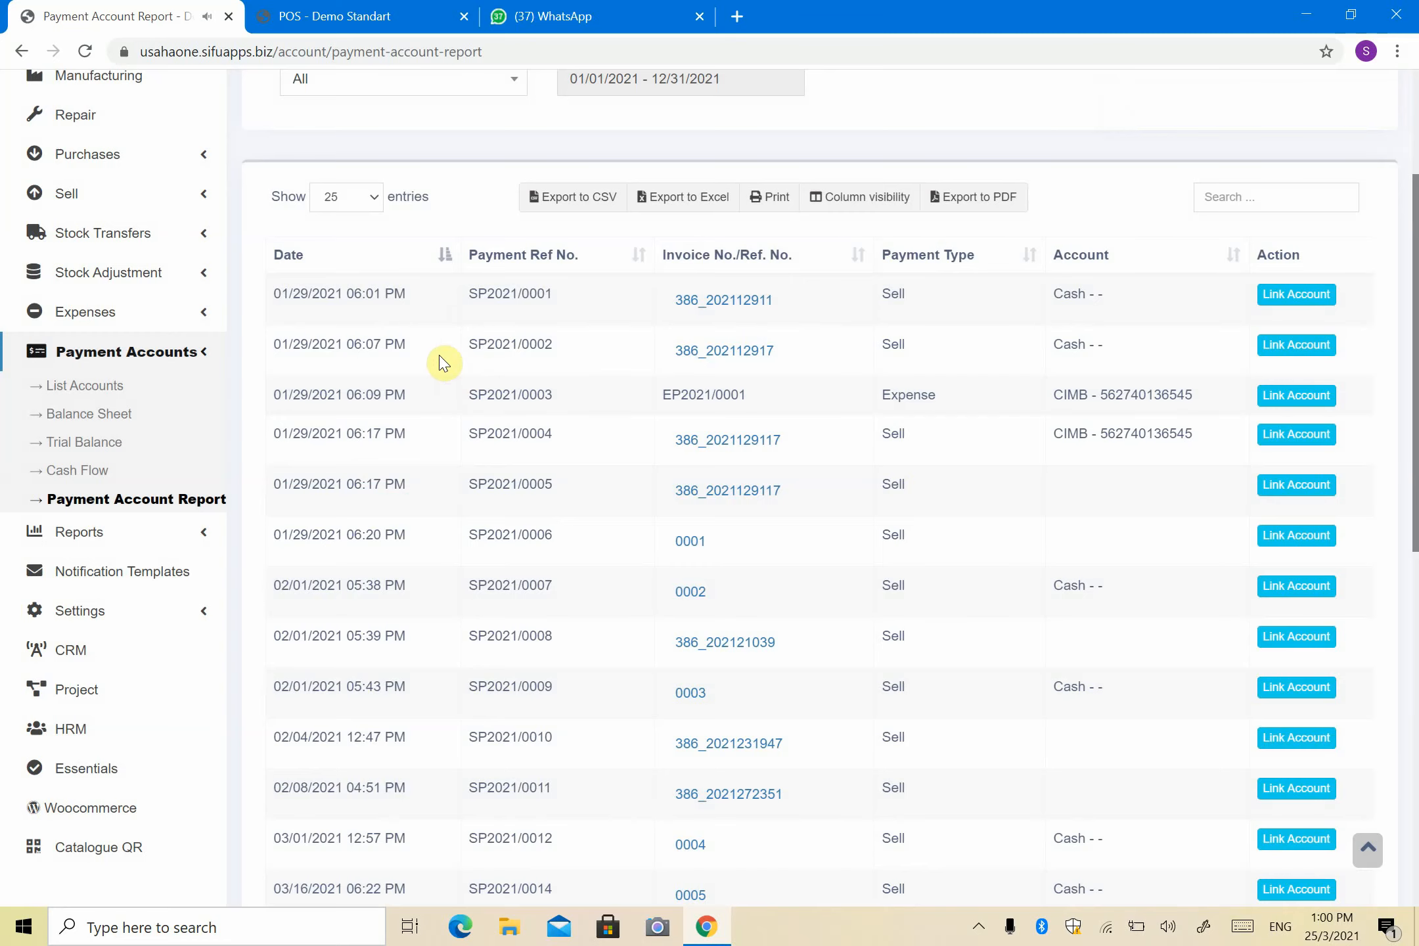
# Step: Add a MAYBANK payment account with its bank account number and no account type
pyautogui.scroll(2, 189, 393)
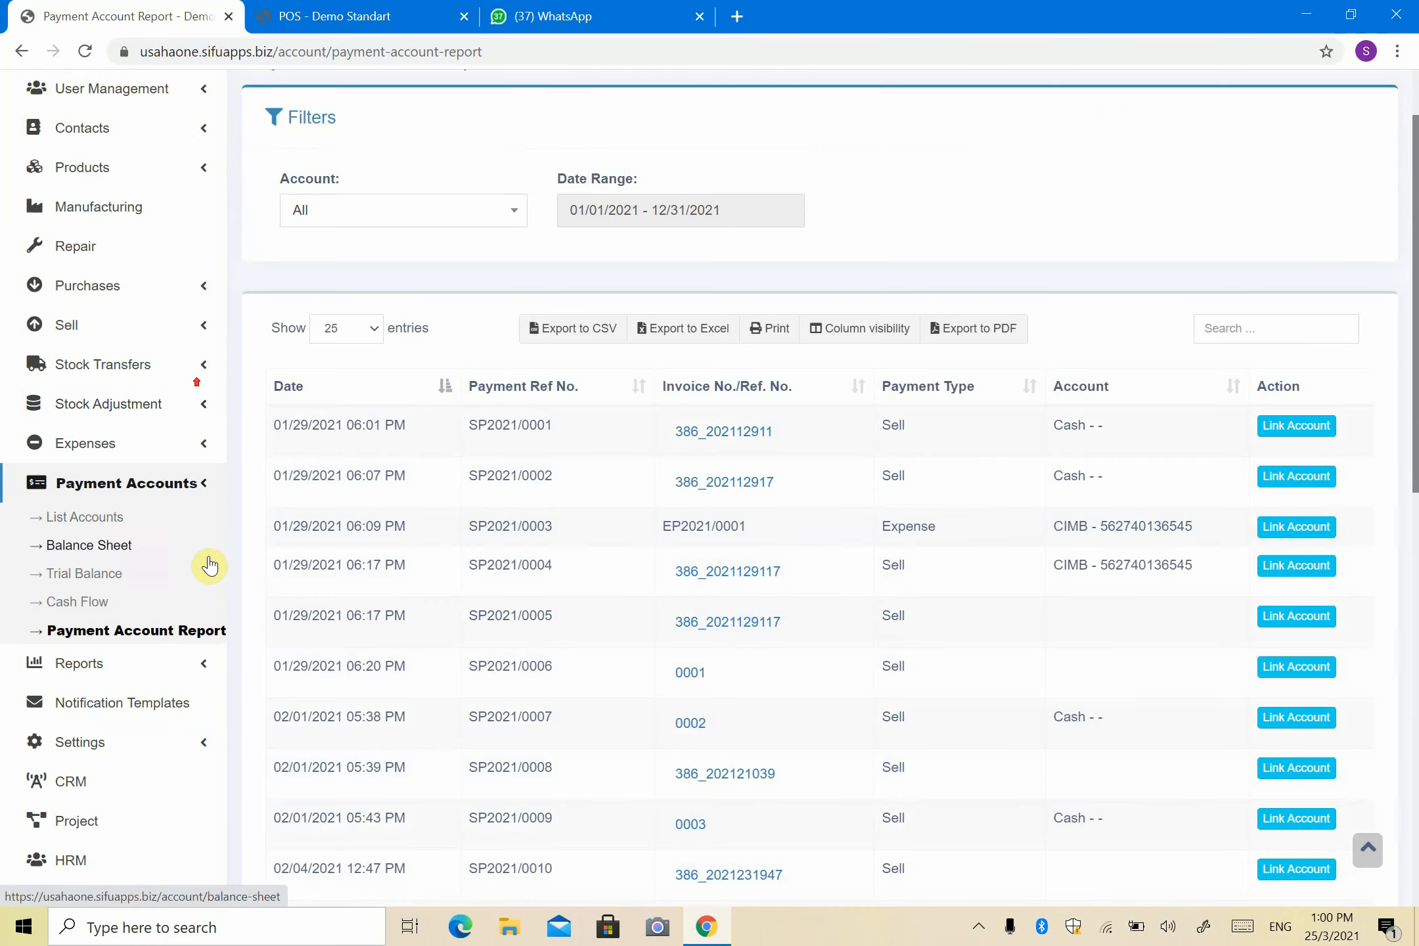
pyautogui.click(112, 523)
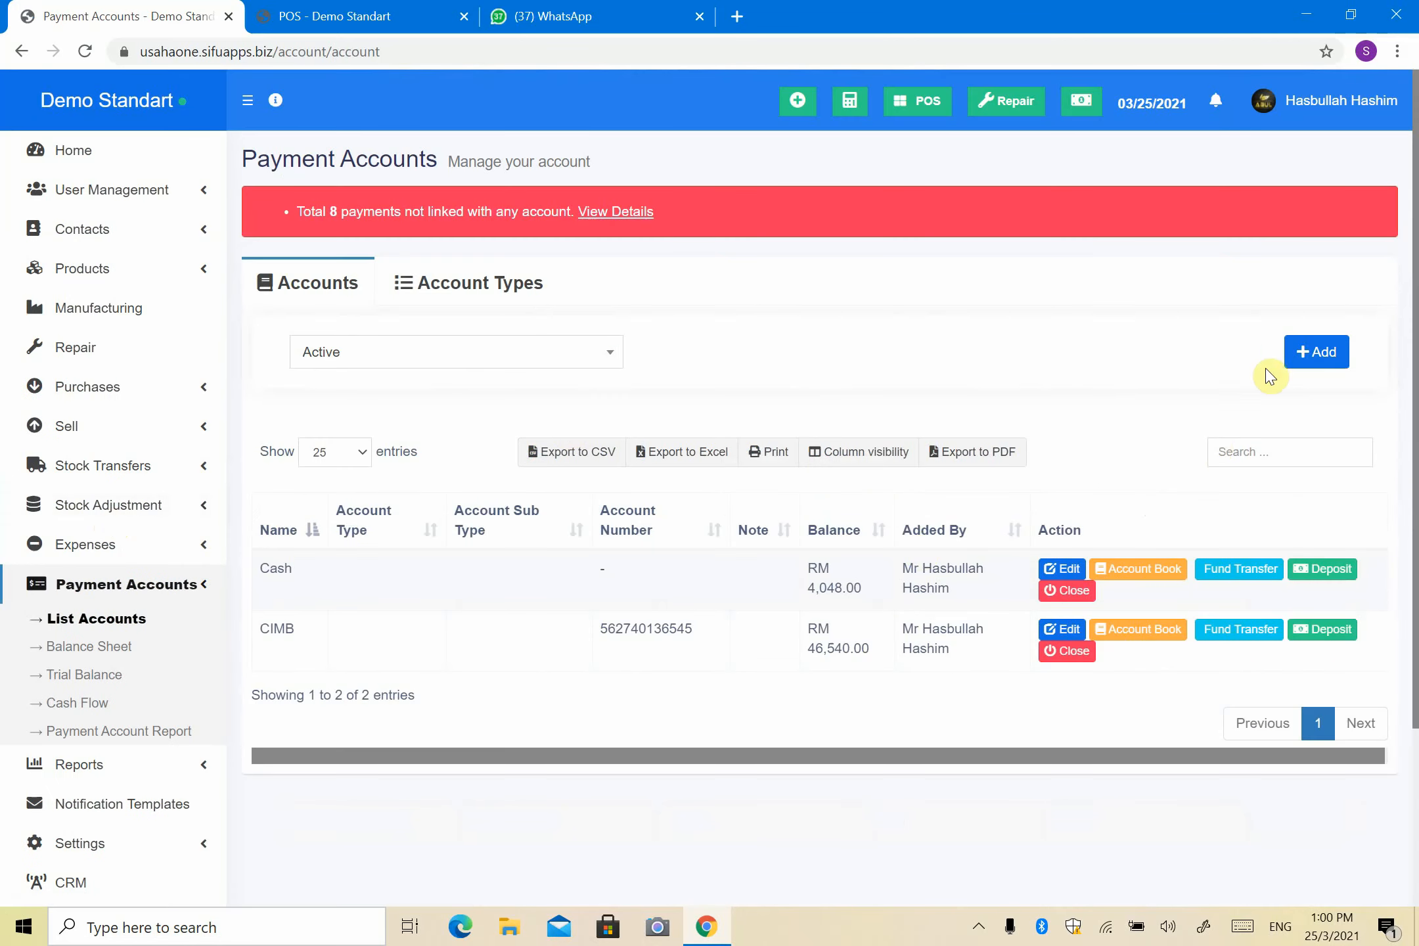
pyautogui.click(1301, 364)
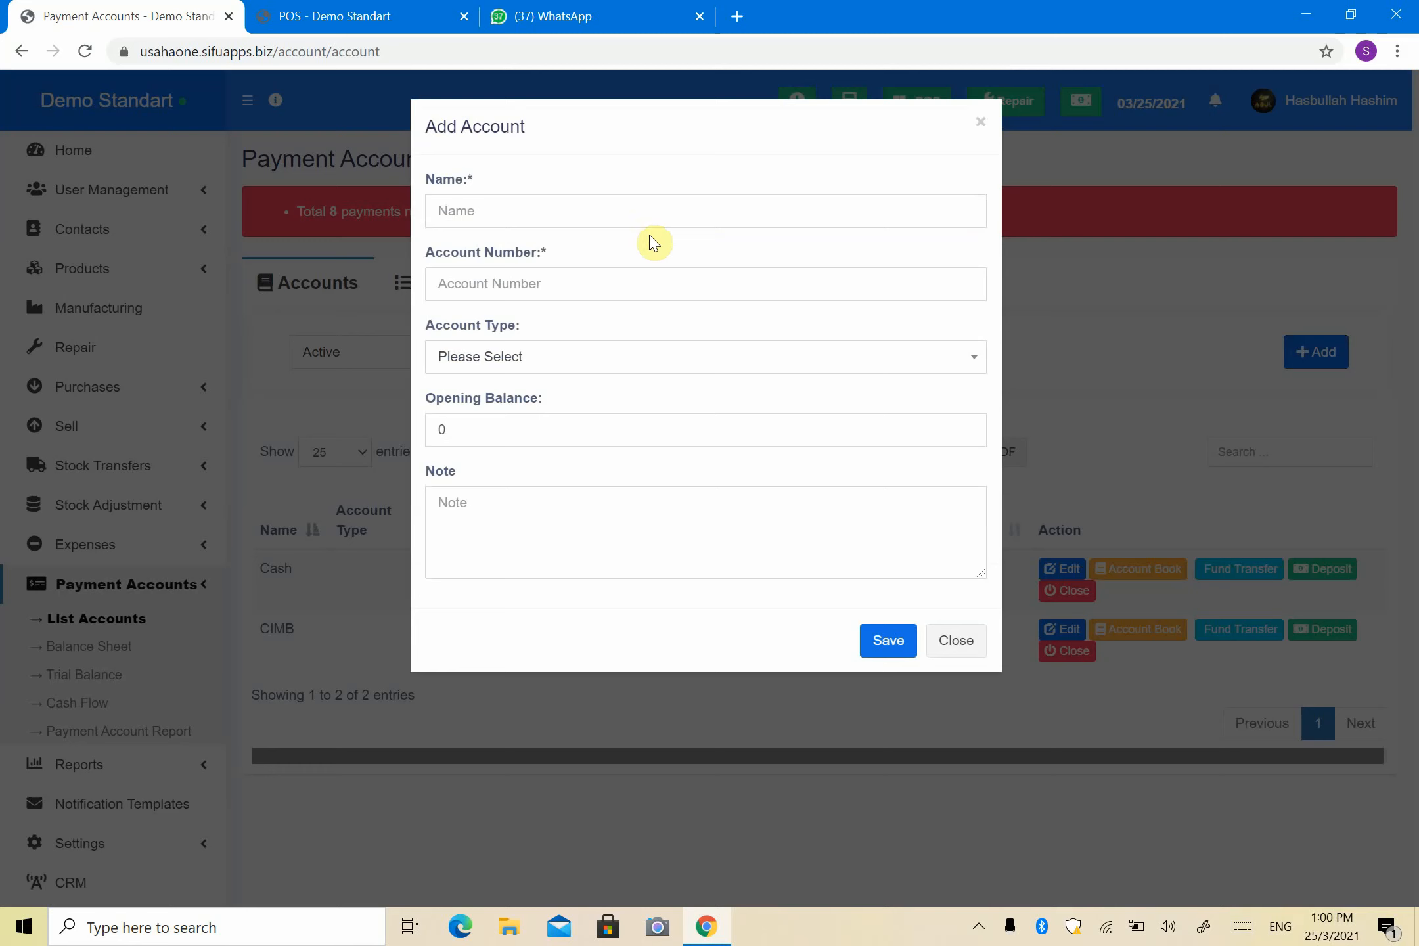
pyautogui.click(651, 210)
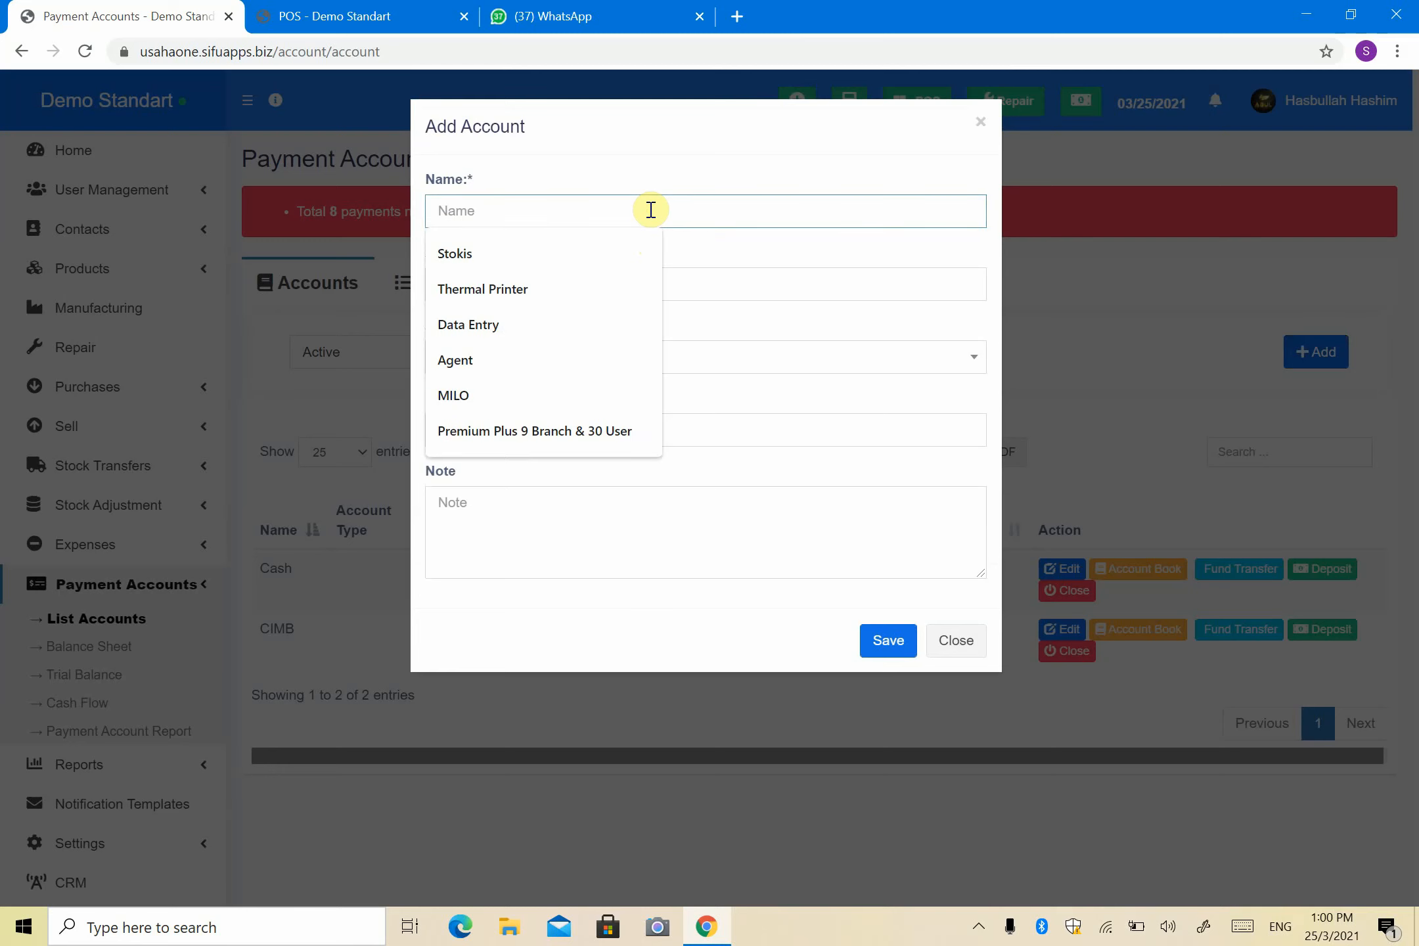
pyautogui.write('may')
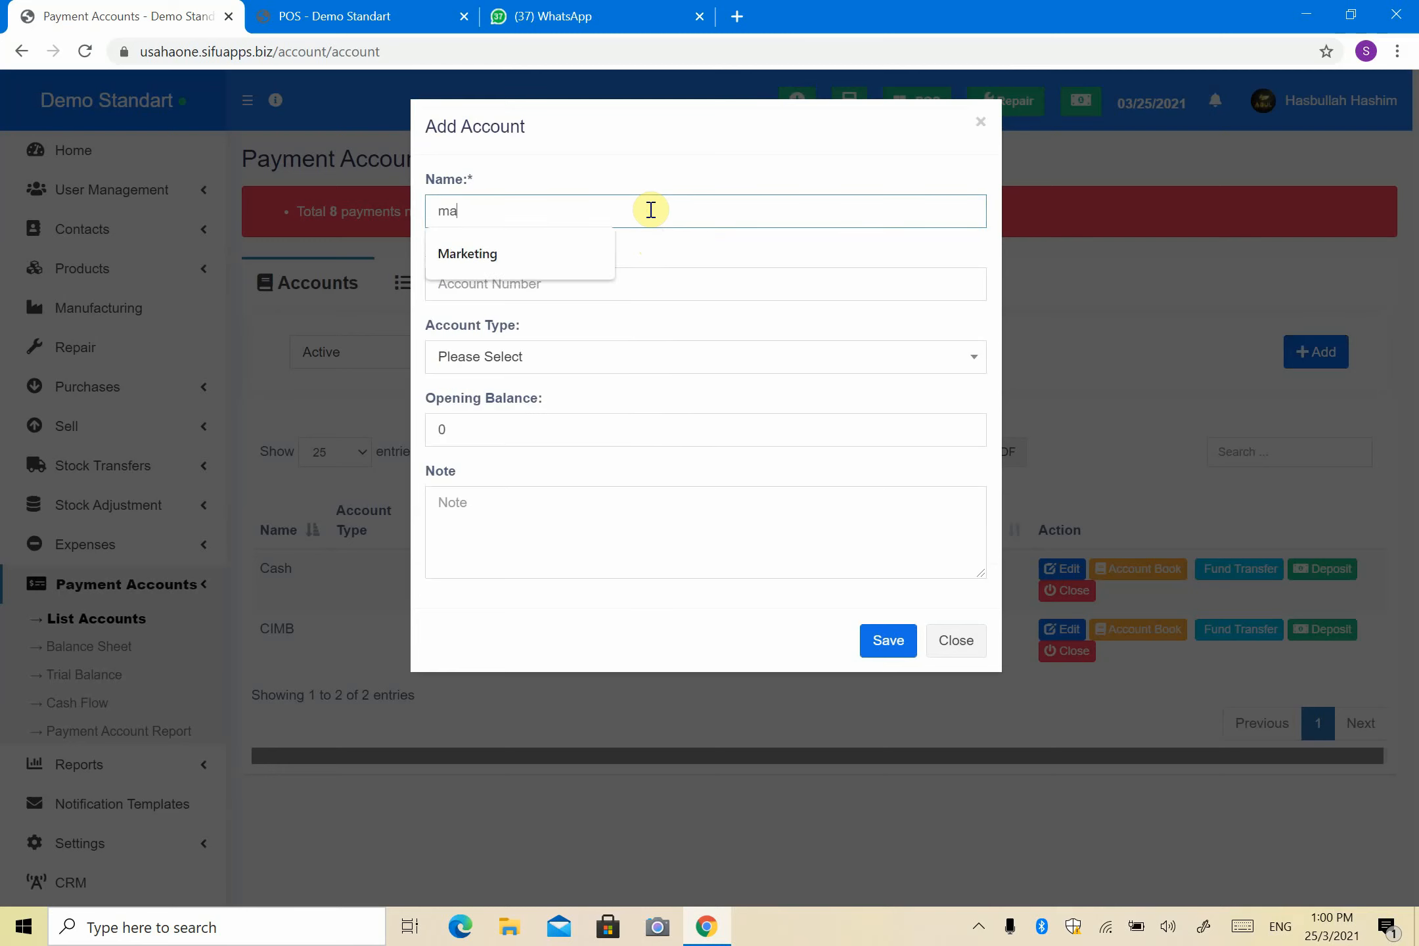
pyautogui.press('BackSpace')
pyautogui.press('BackSpace')
pyautogui.press('BackSpace')
pyautogui.write('M')
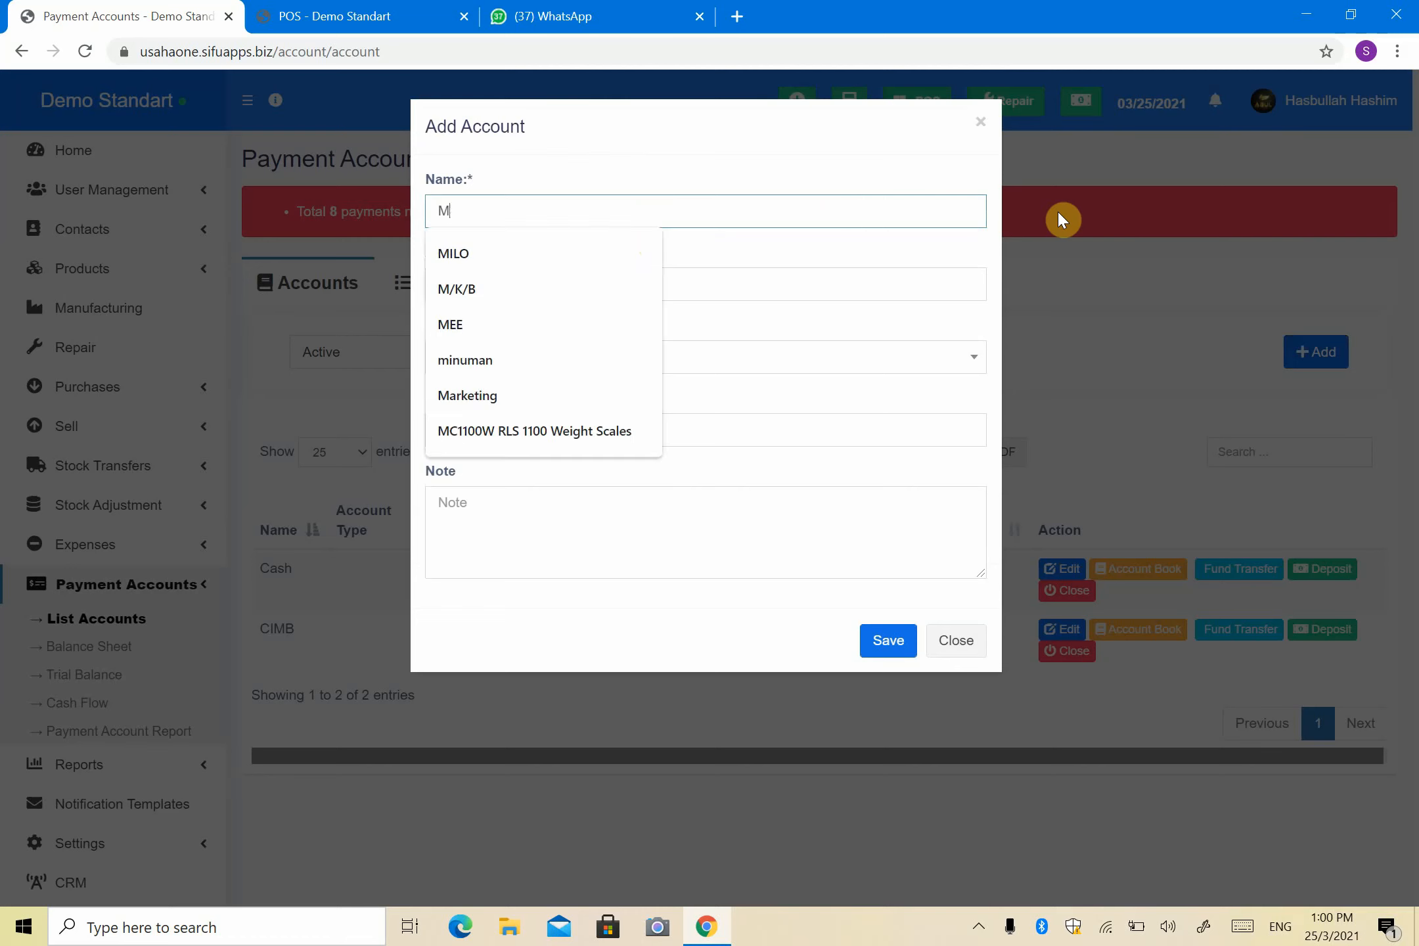
pyautogui.write('AYBANK')
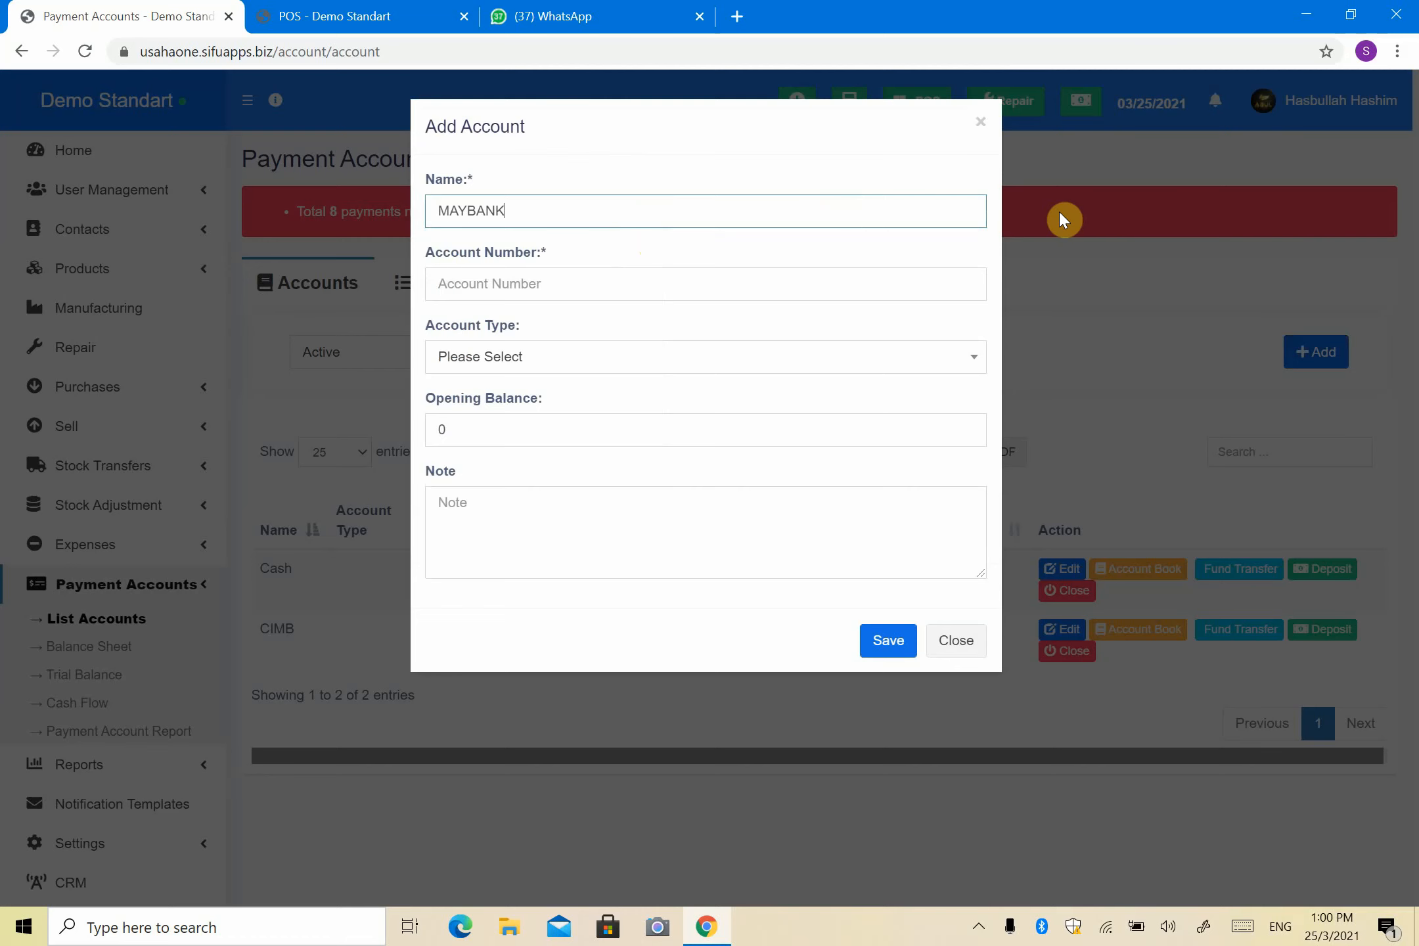
pyautogui.click(964, 291)
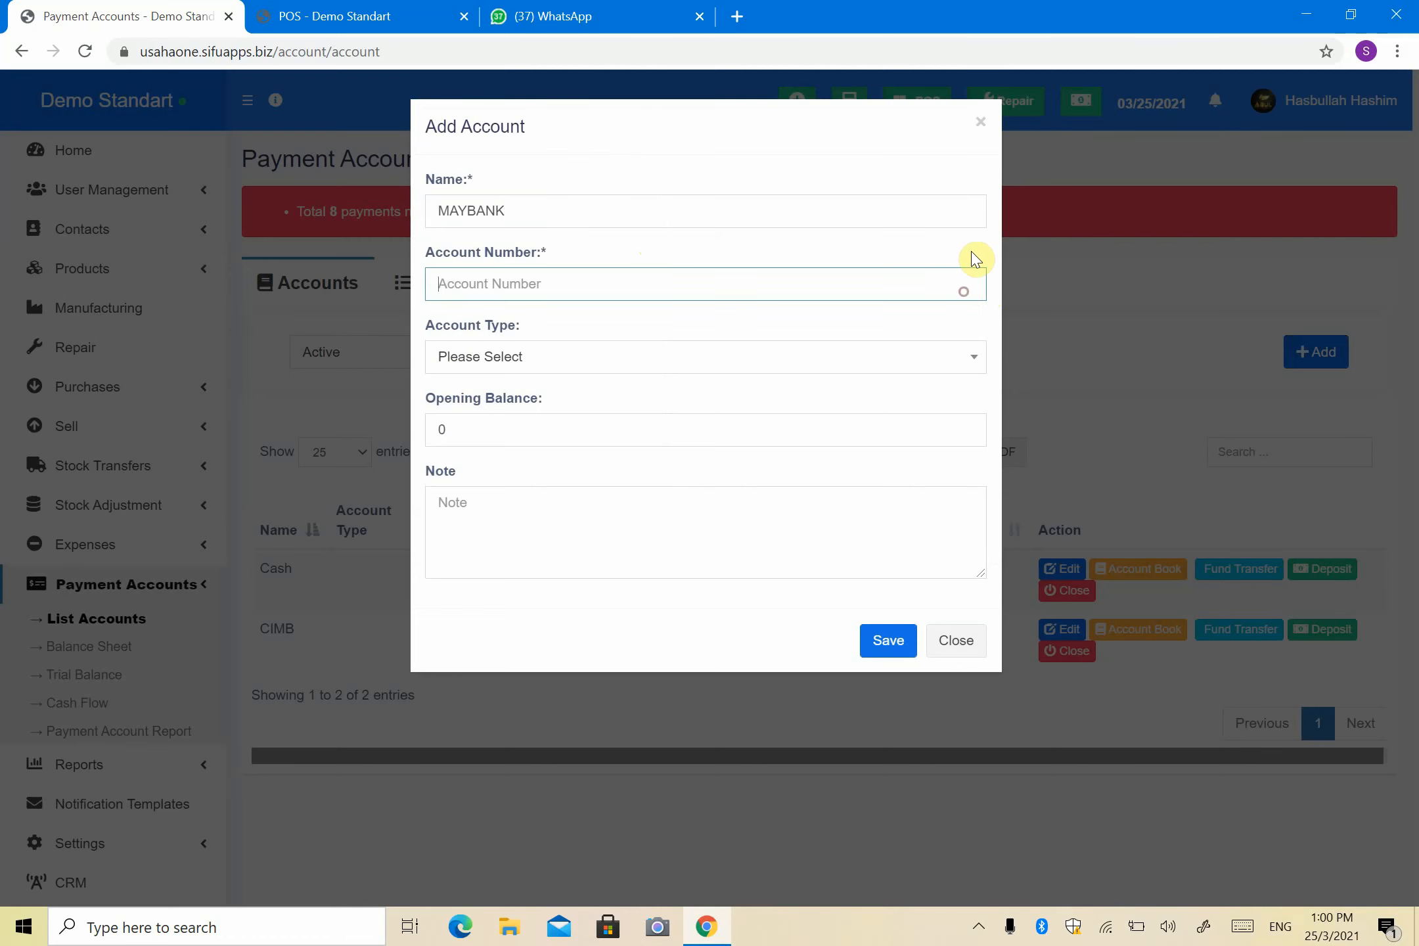
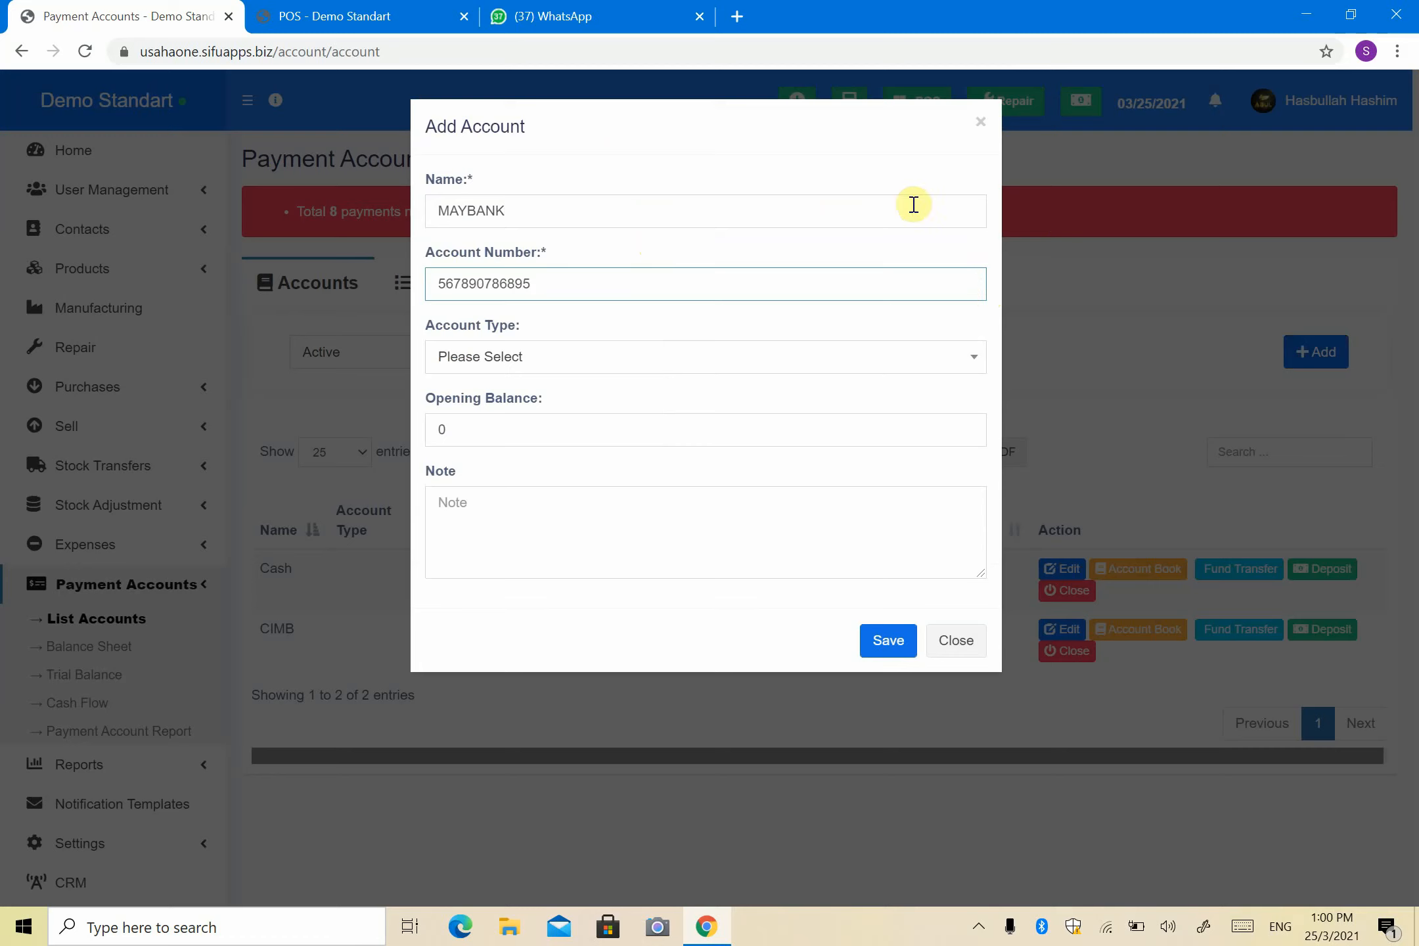
pyautogui.click(853, 371)
pyautogui.click(853, 369)
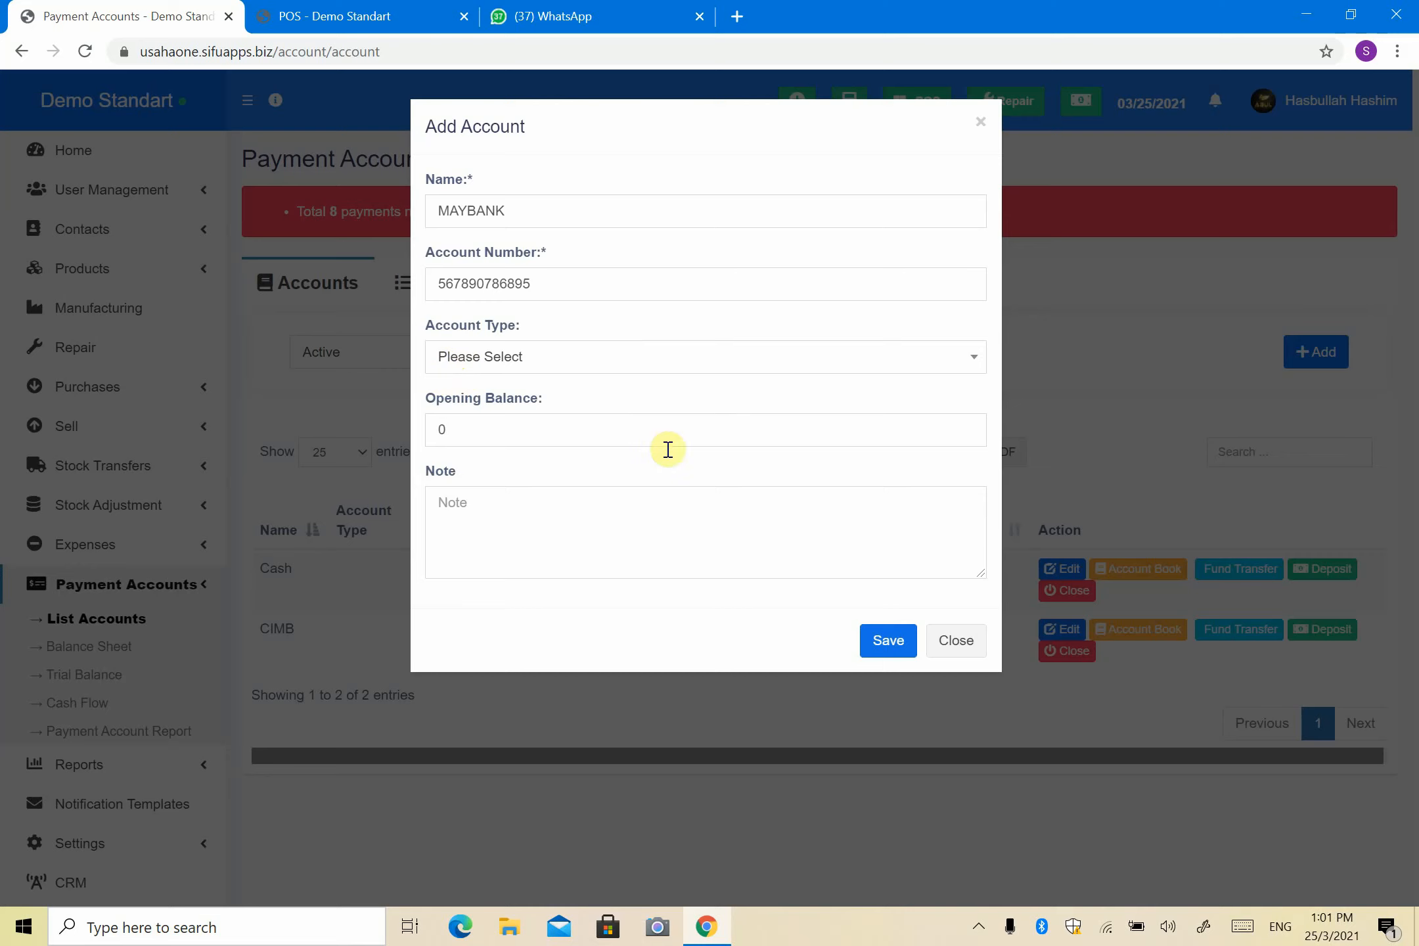
pyautogui.click(883, 642)
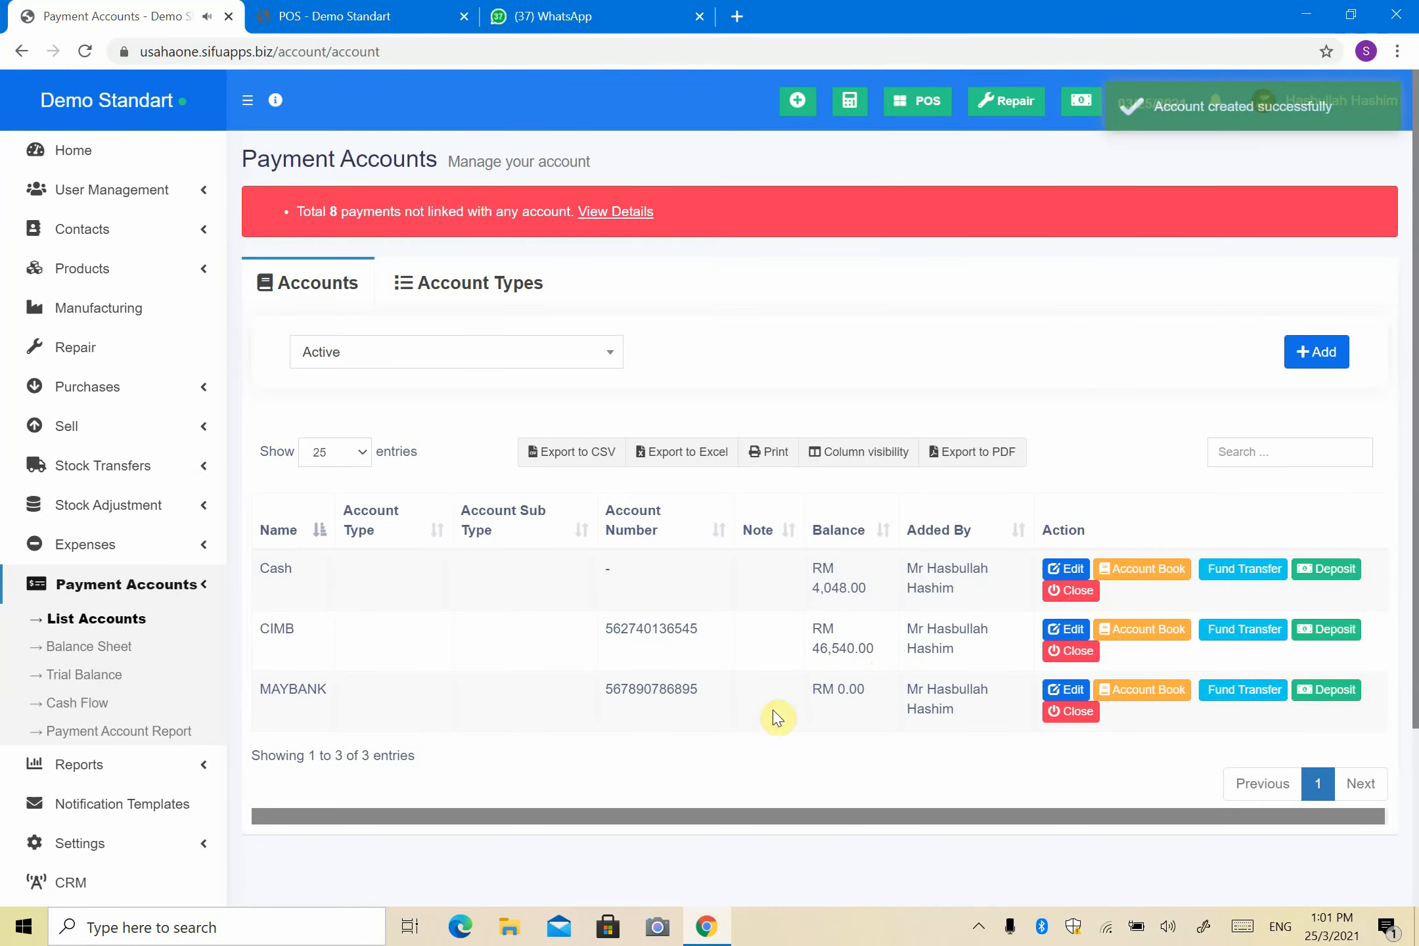
pyautogui.scroll(-3, 393, 659)
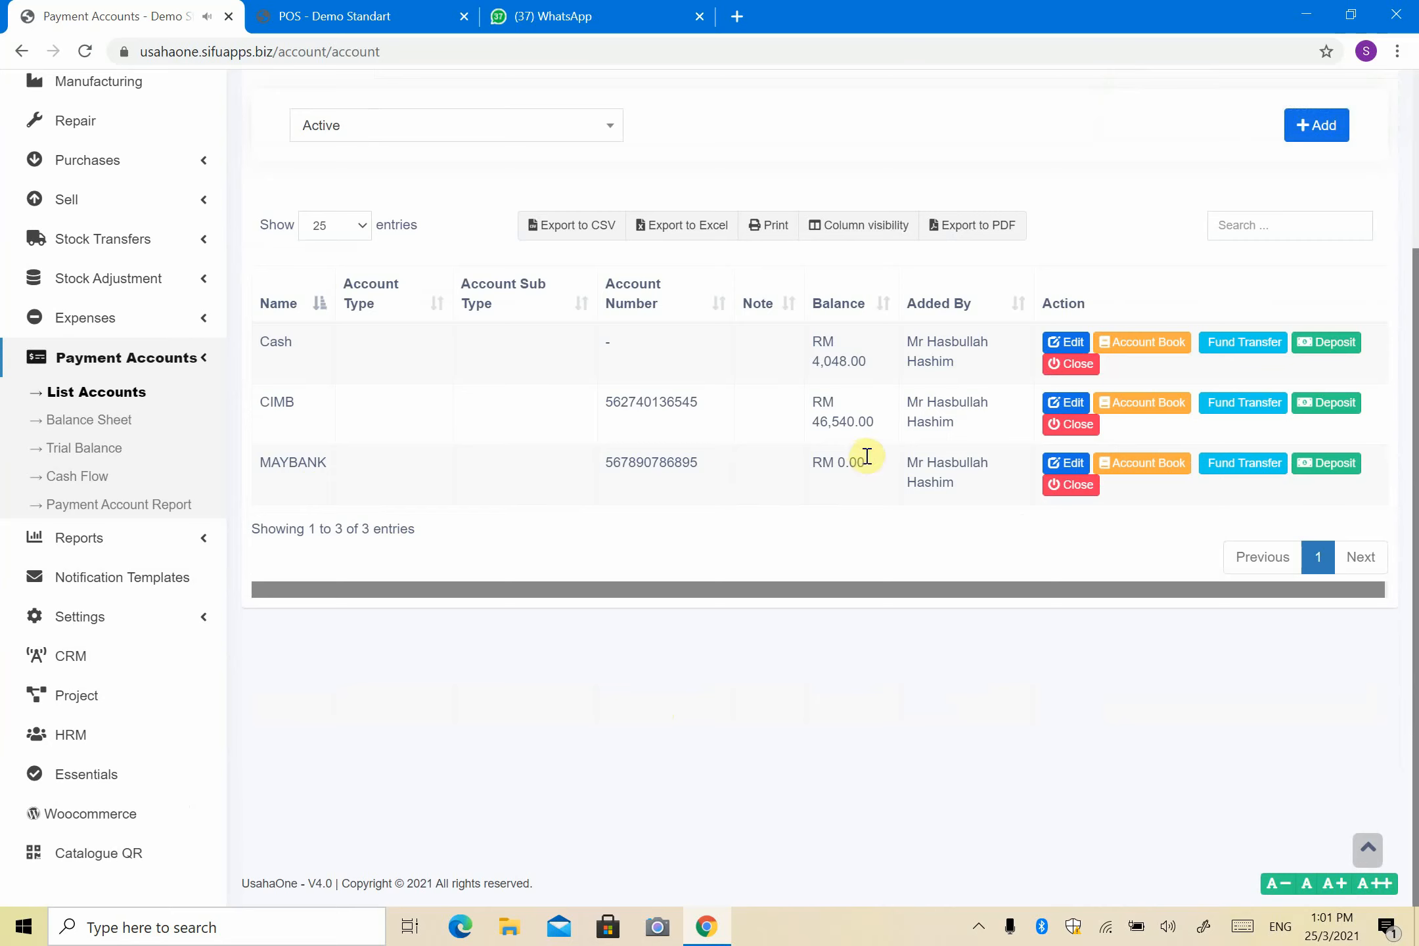
pyautogui.moveTo(877, 466); pyautogui.dragTo(818, 464)
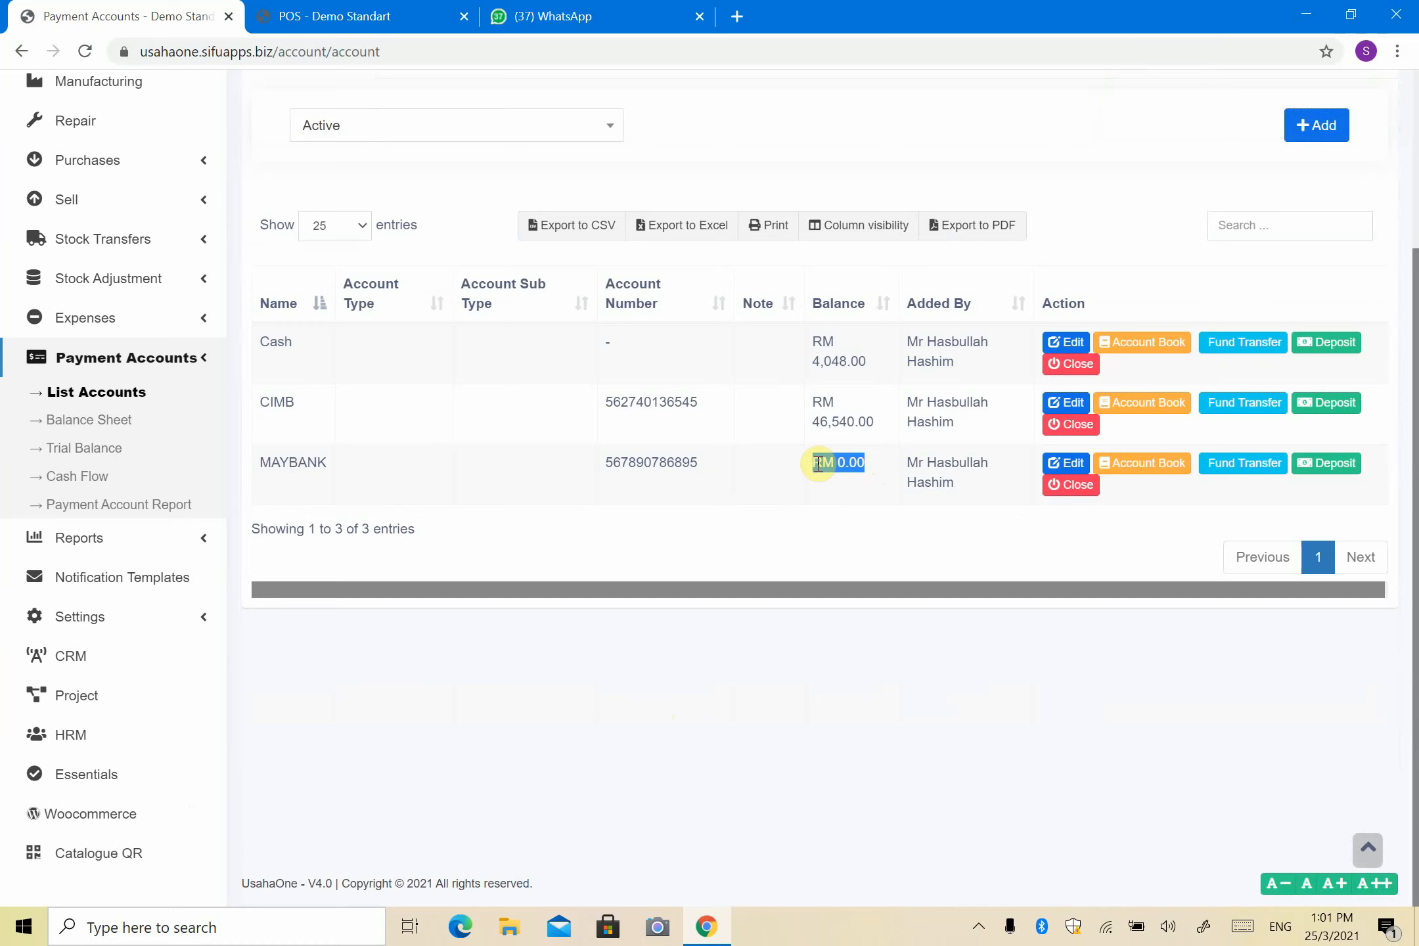
pyautogui.moveTo(257, 463); pyautogui.dragTo(773, 481)
pyautogui.click(848, 464)
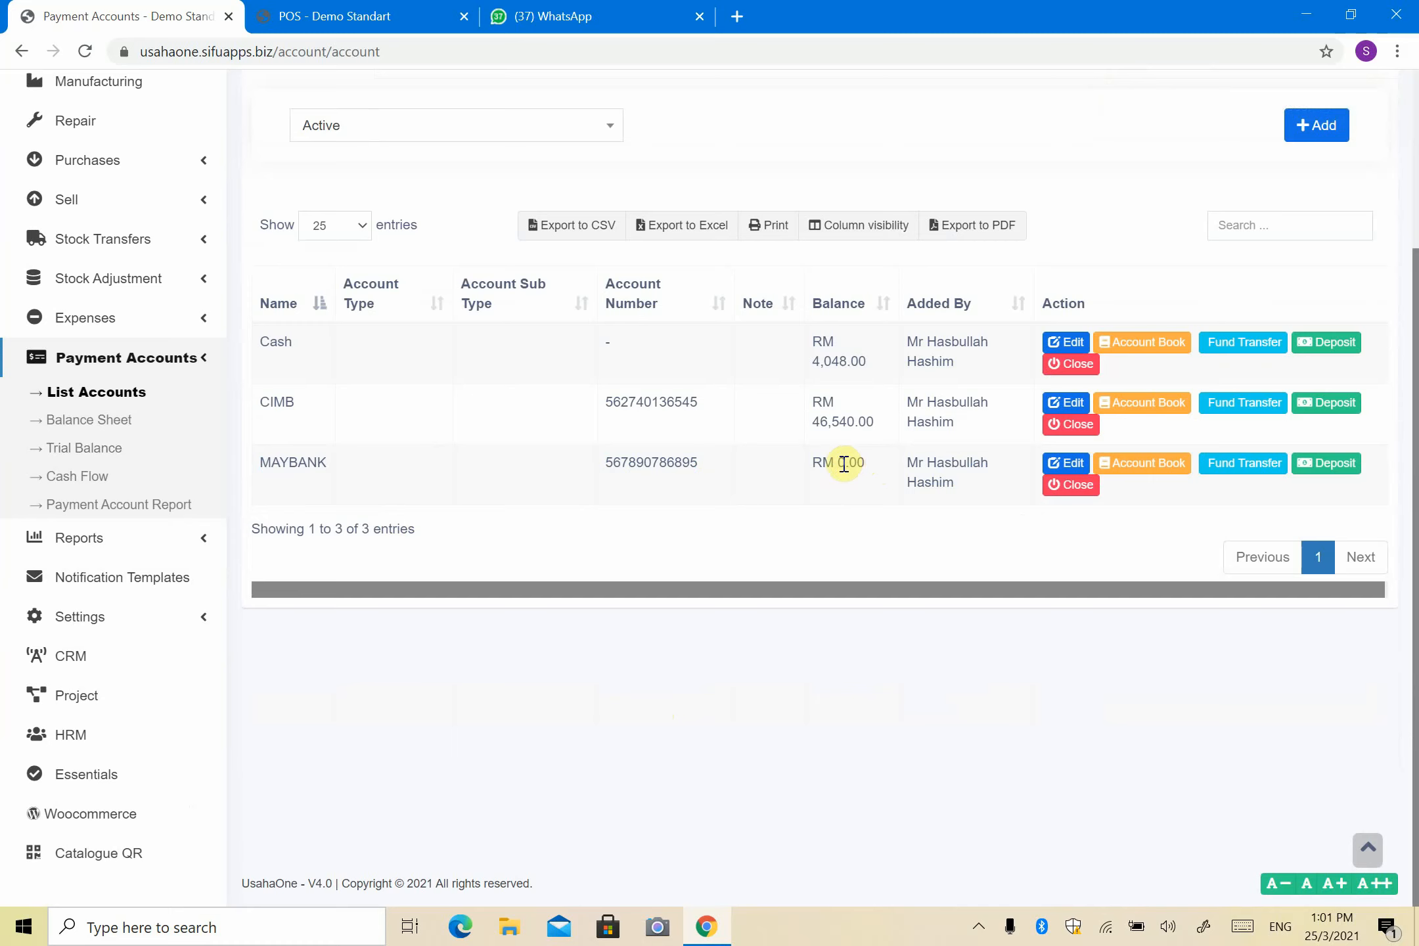
# Step: Deposit 50,000 into MAYBANK dated 03/25/2021 with the note PINJAMAN DARI SME BANK
pyautogui.click(1315, 466)
pyautogui.click(733, 236)
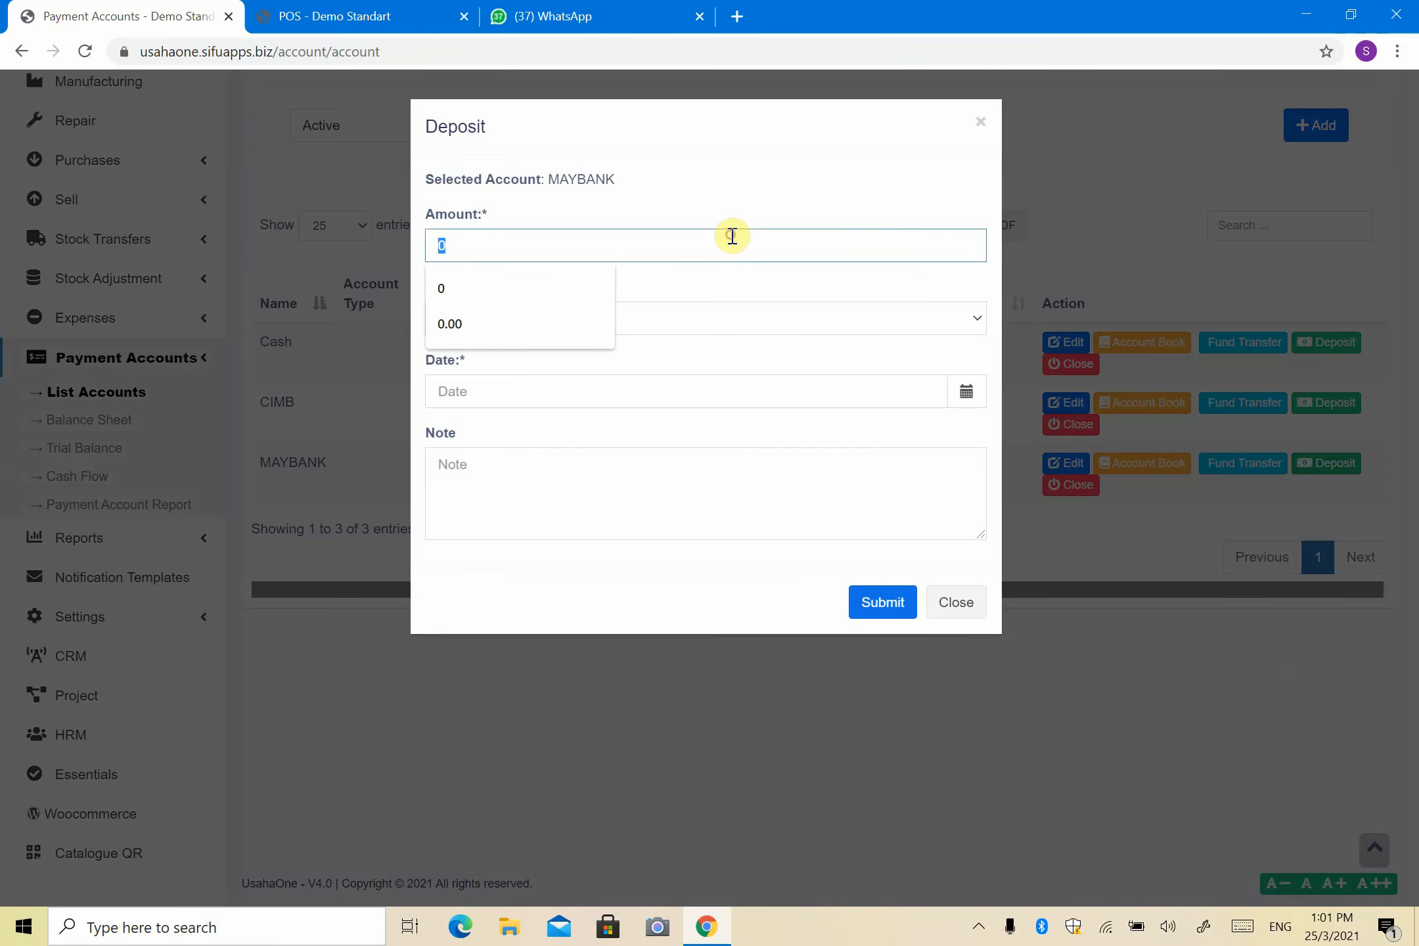
pyautogui.write('50,000')
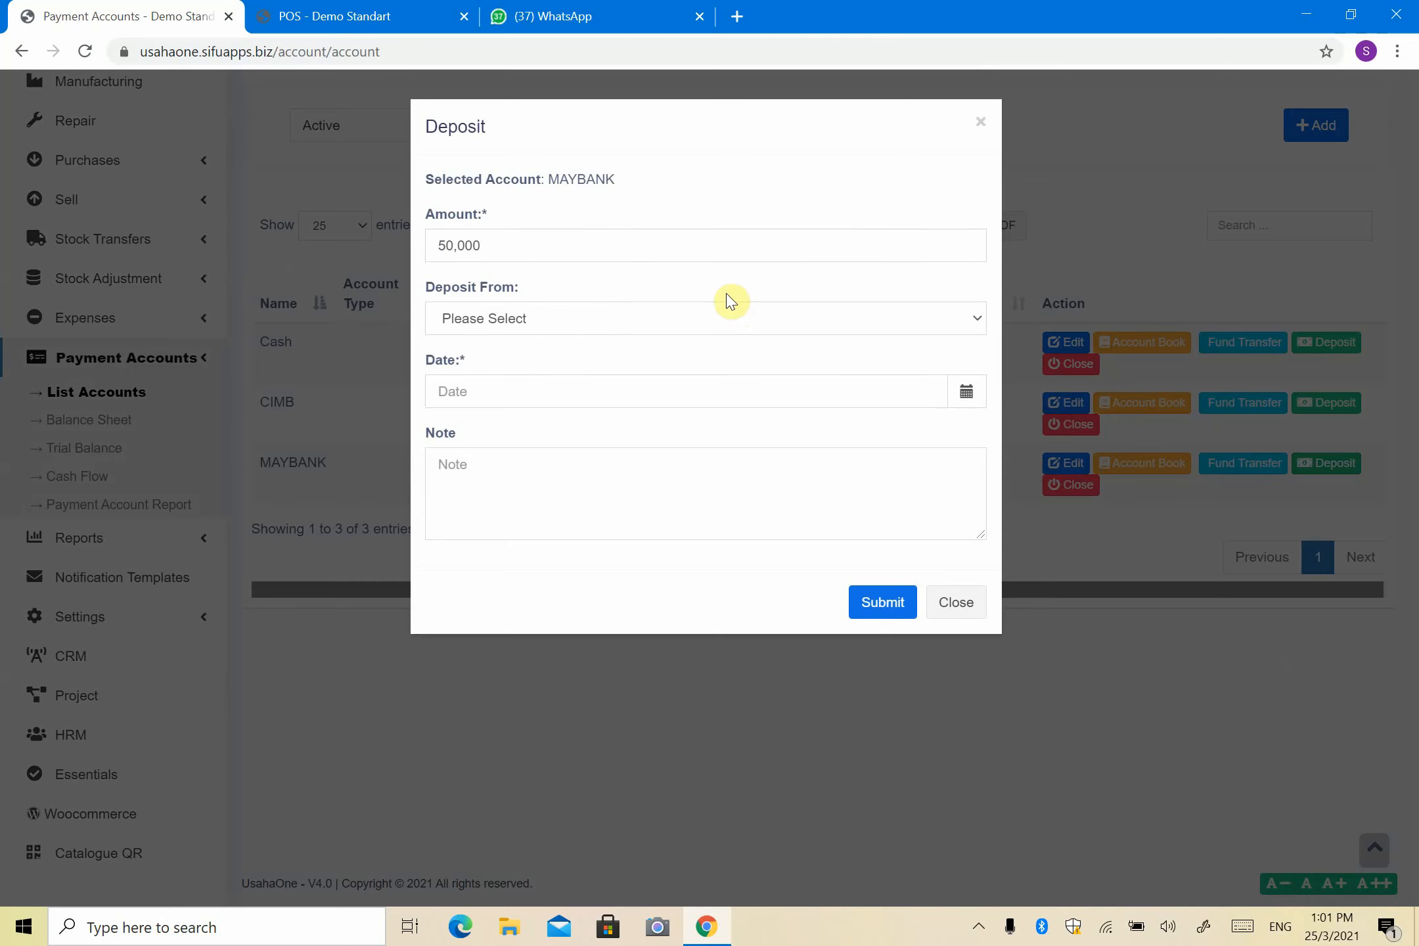
pyautogui.click(710, 321)
pyautogui.click(708, 319)
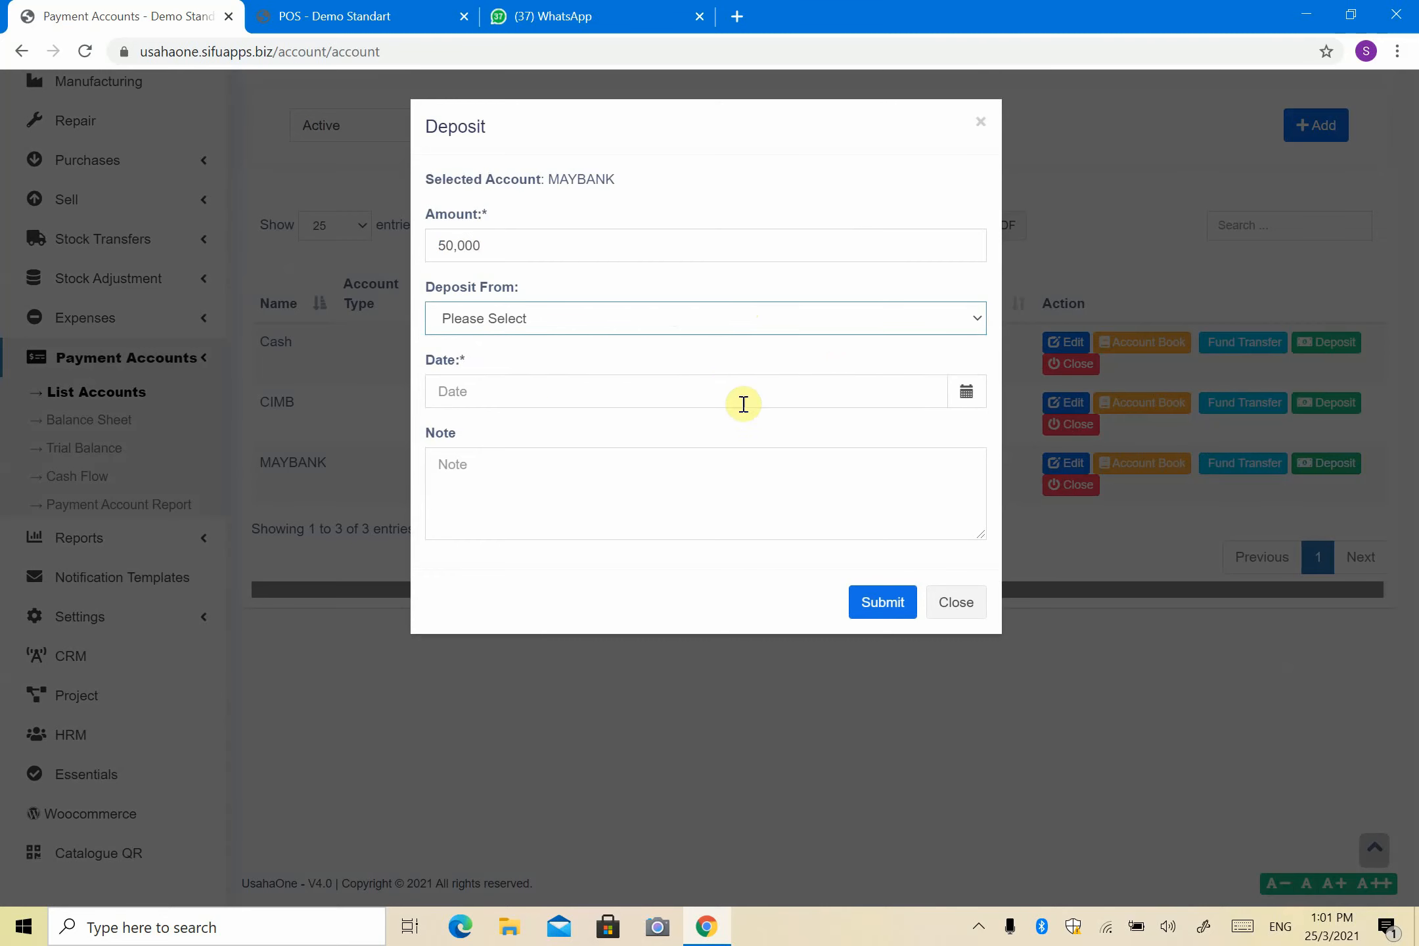
pyautogui.click(950, 392)
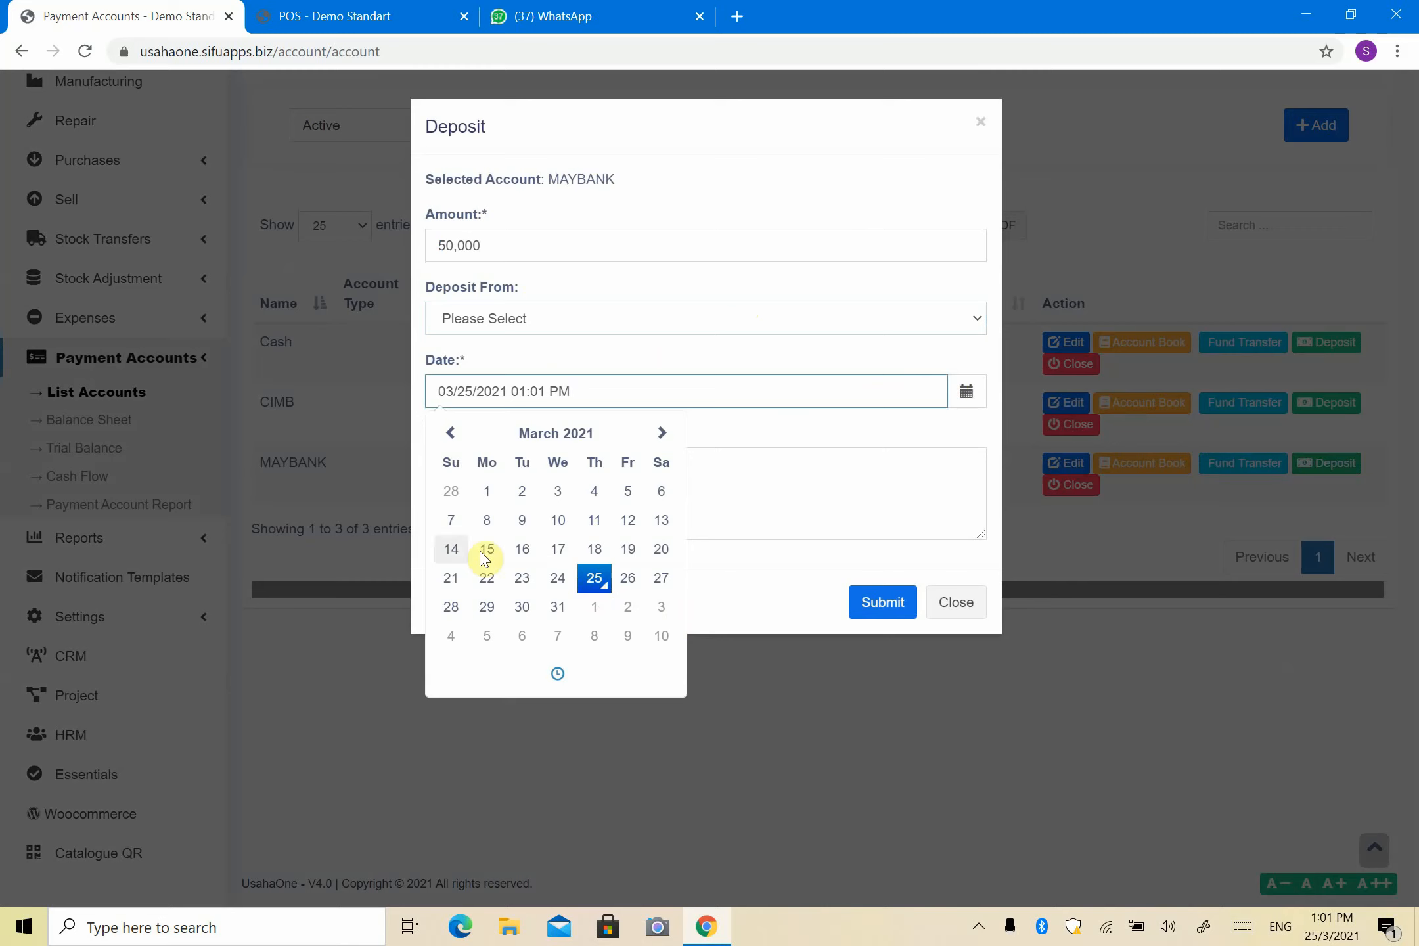
pyautogui.click(566, 686)
pyautogui.click(772, 429)
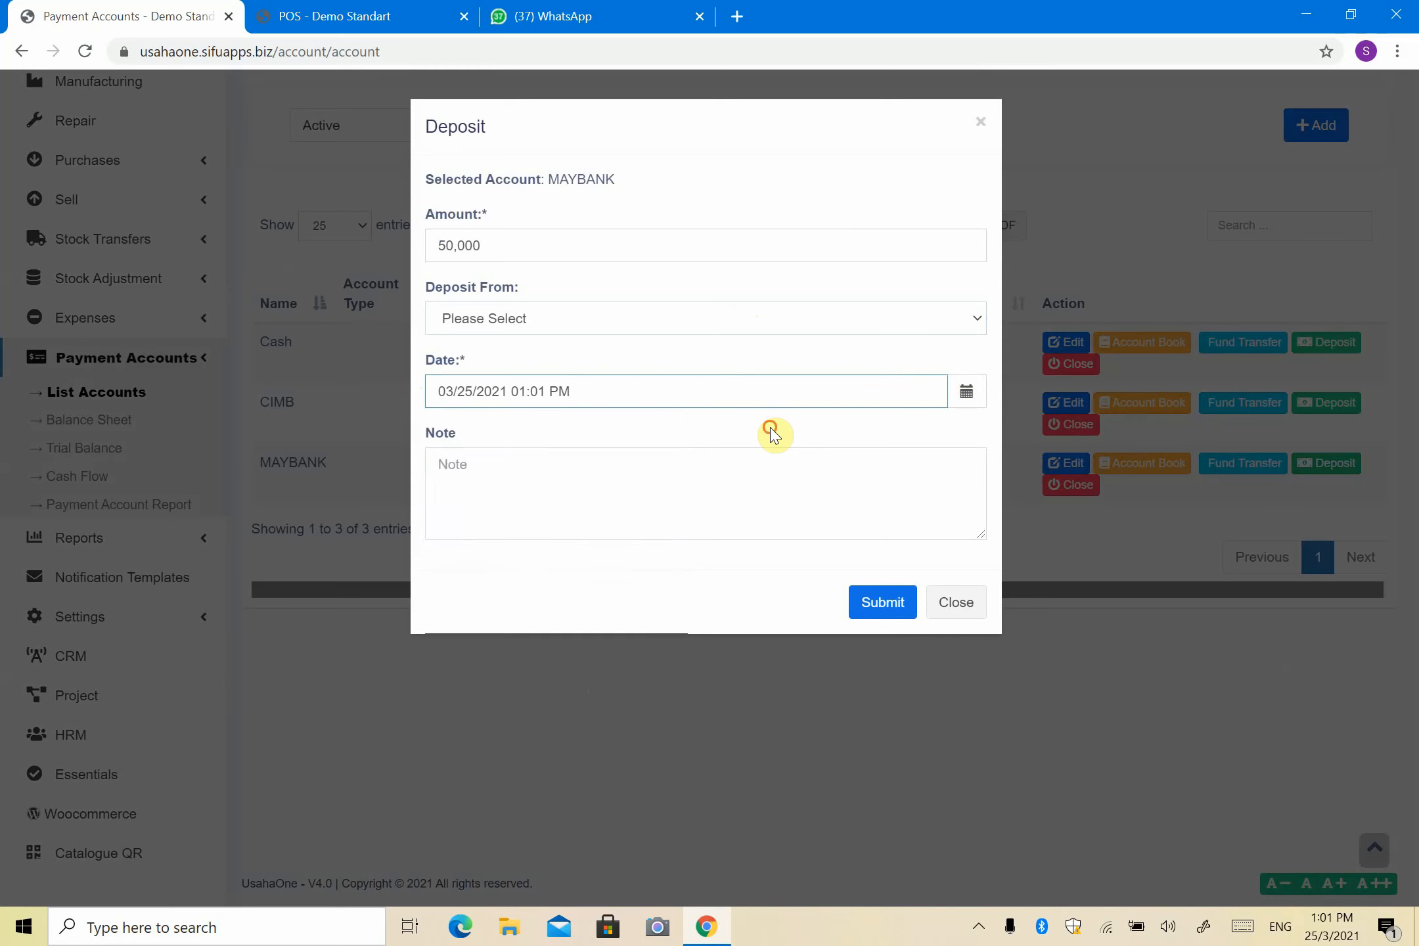
pyautogui.click(753, 505)
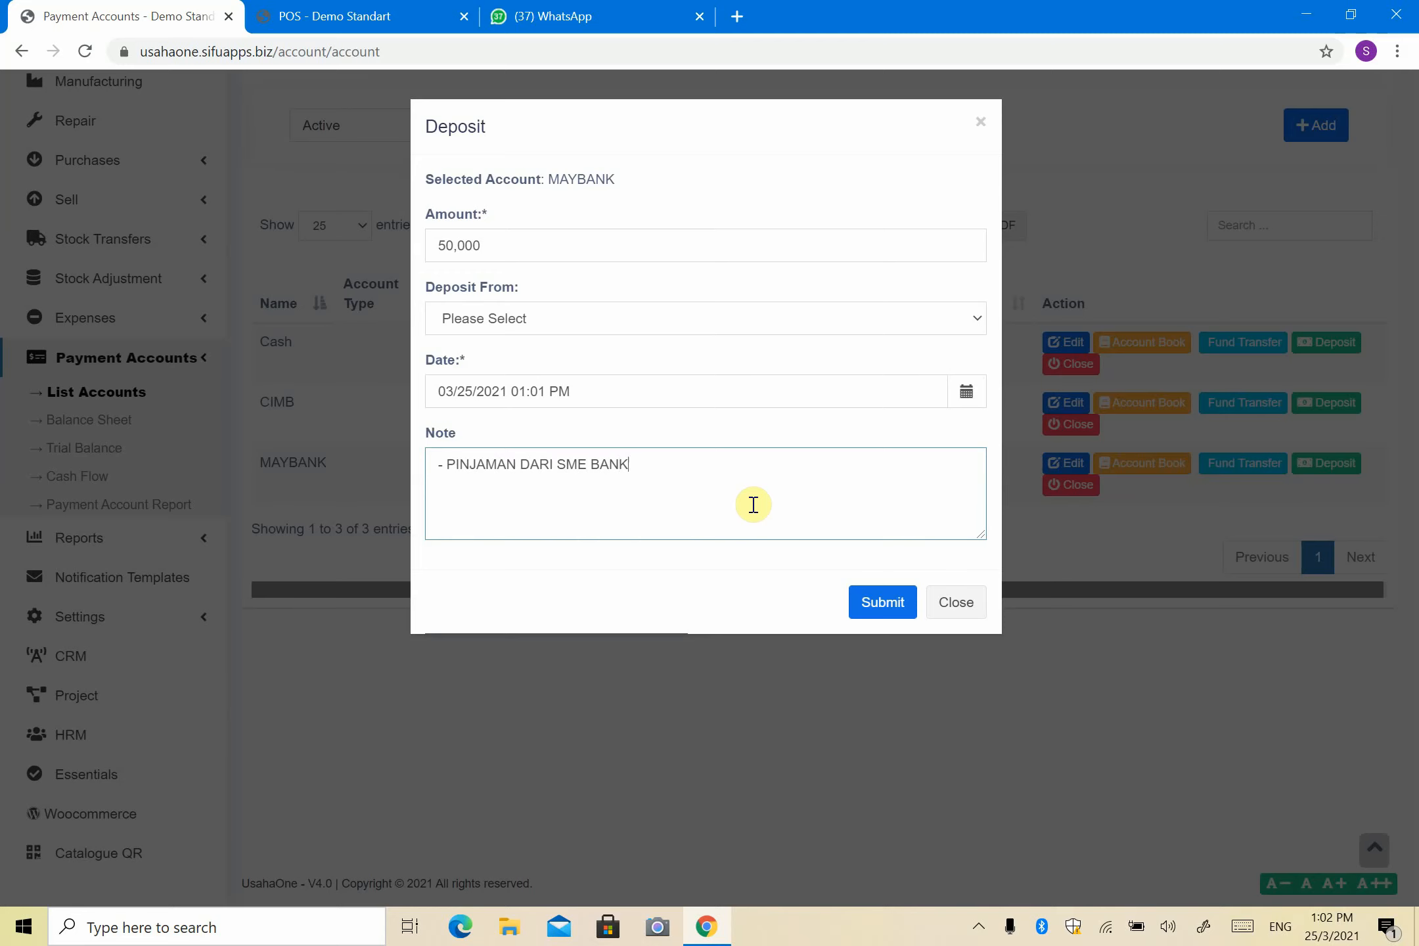
pyautogui.click(905, 619)
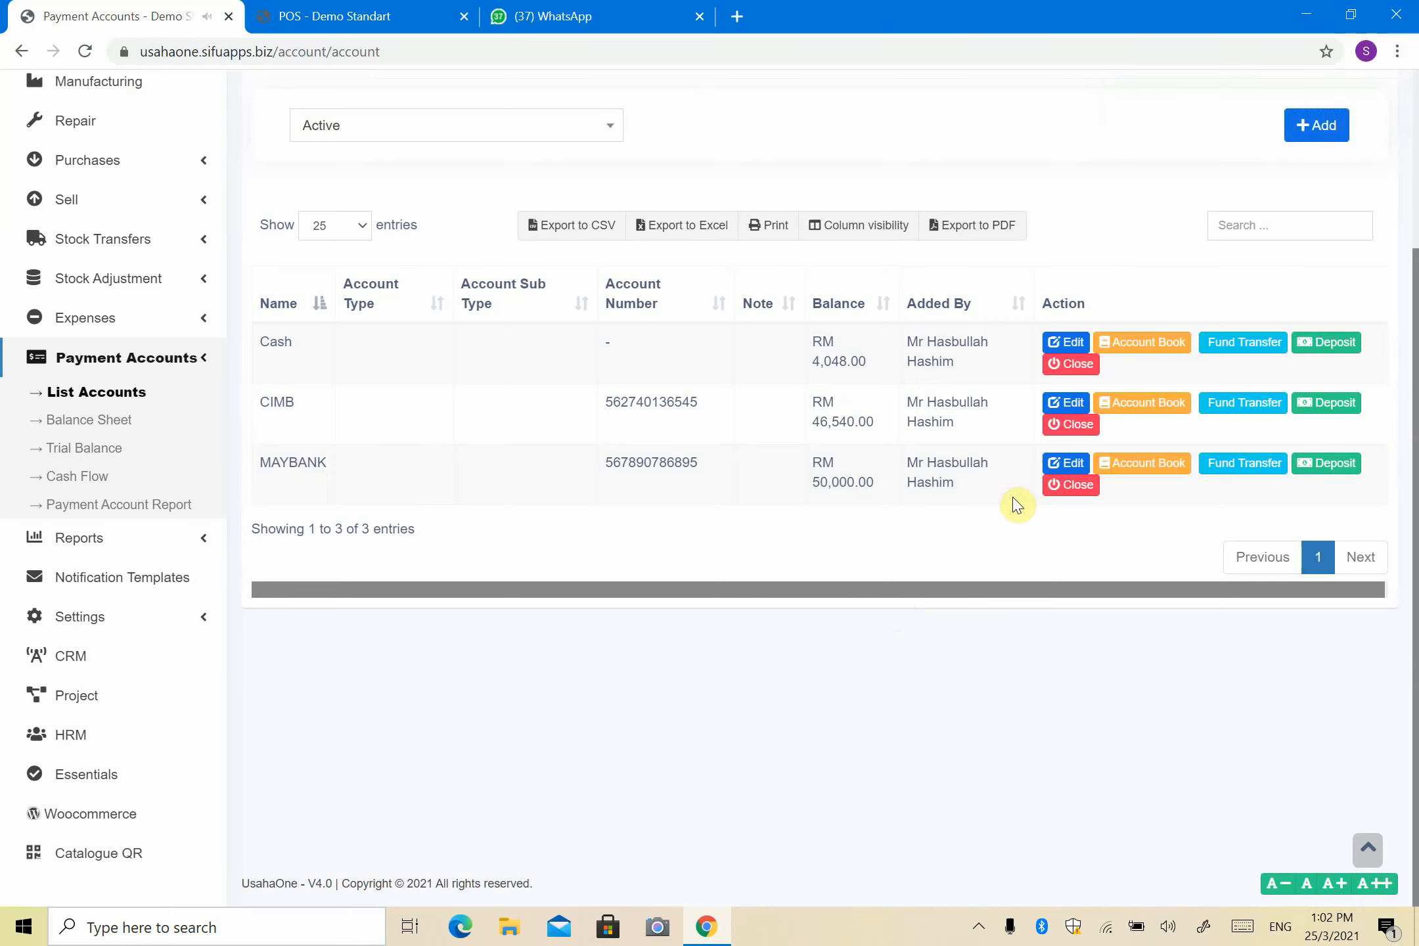
# Step: Review the MAYBANK account book showing its single RM 50,000.00 deposit
pyautogui.click(1117, 475)
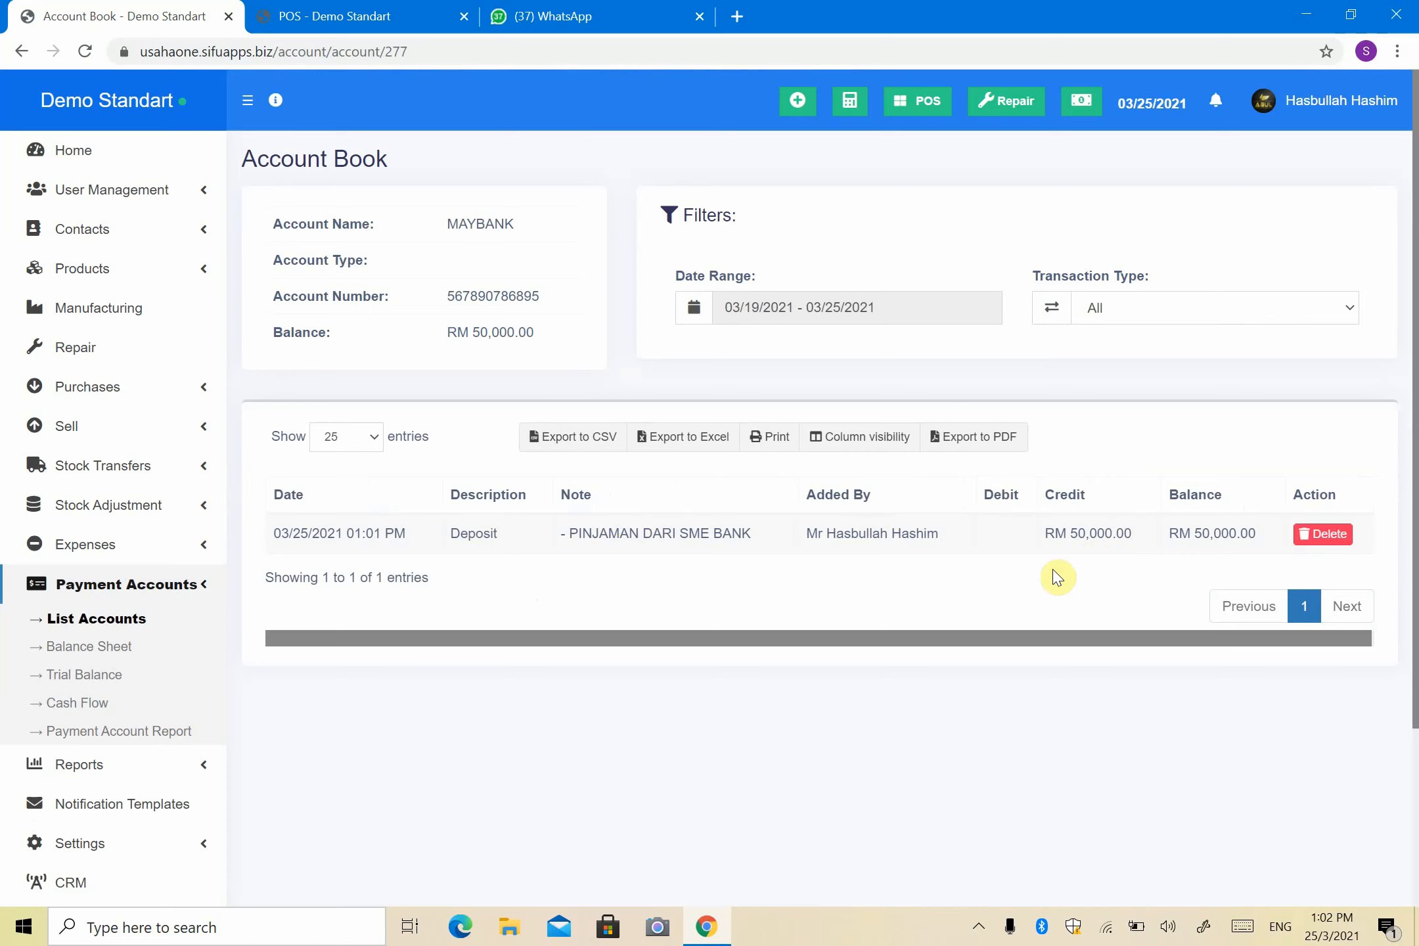
pyautogui.scroll(-3, 498, 421)
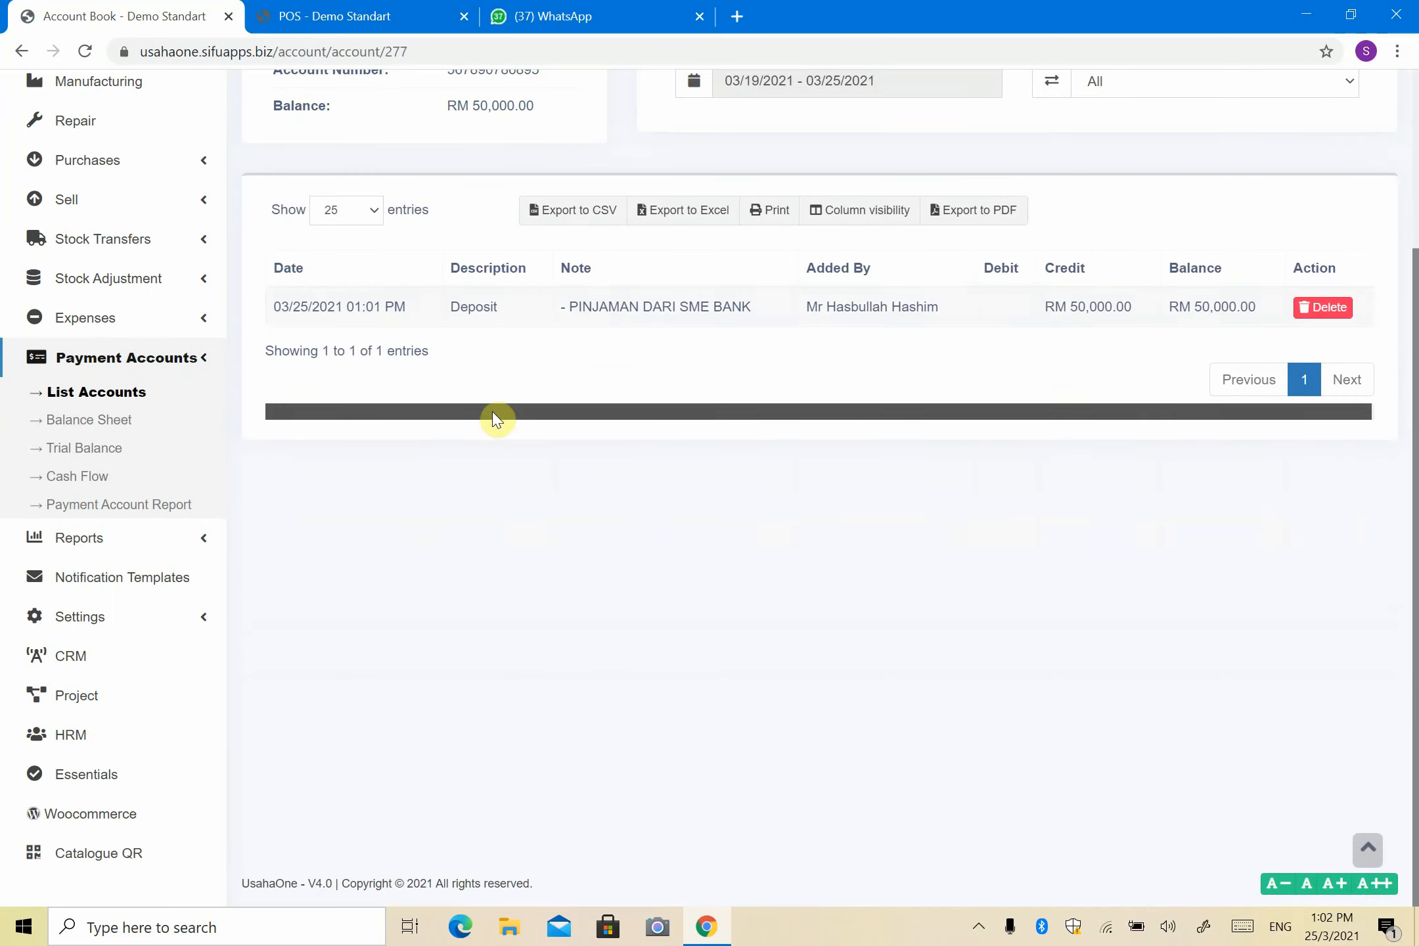
pyautogui.scroll(2, 481, 402)
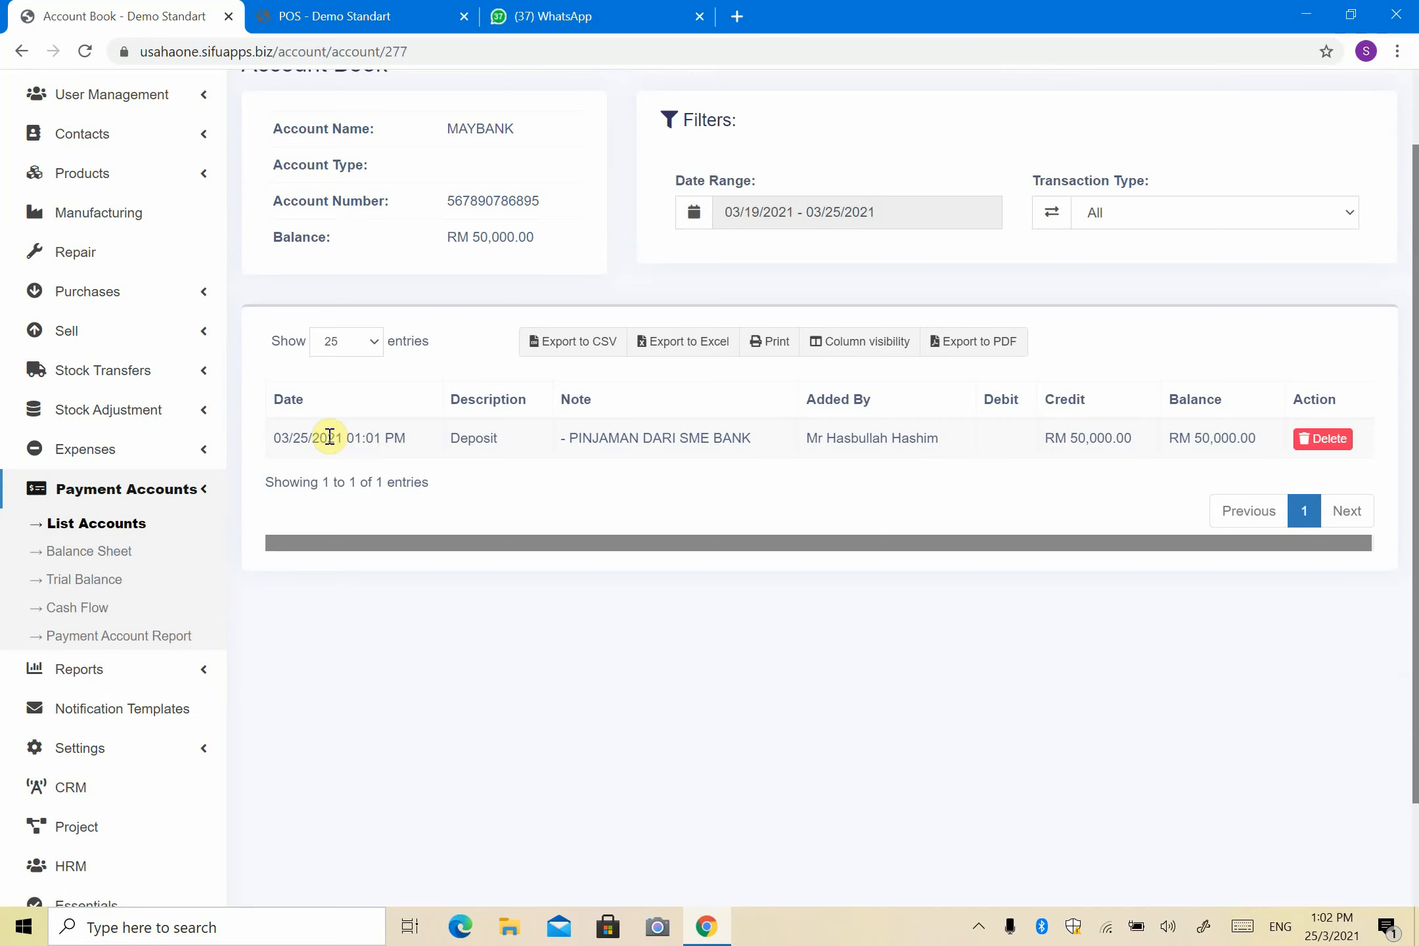
pyautogui.scroll(-2, 200, 474)
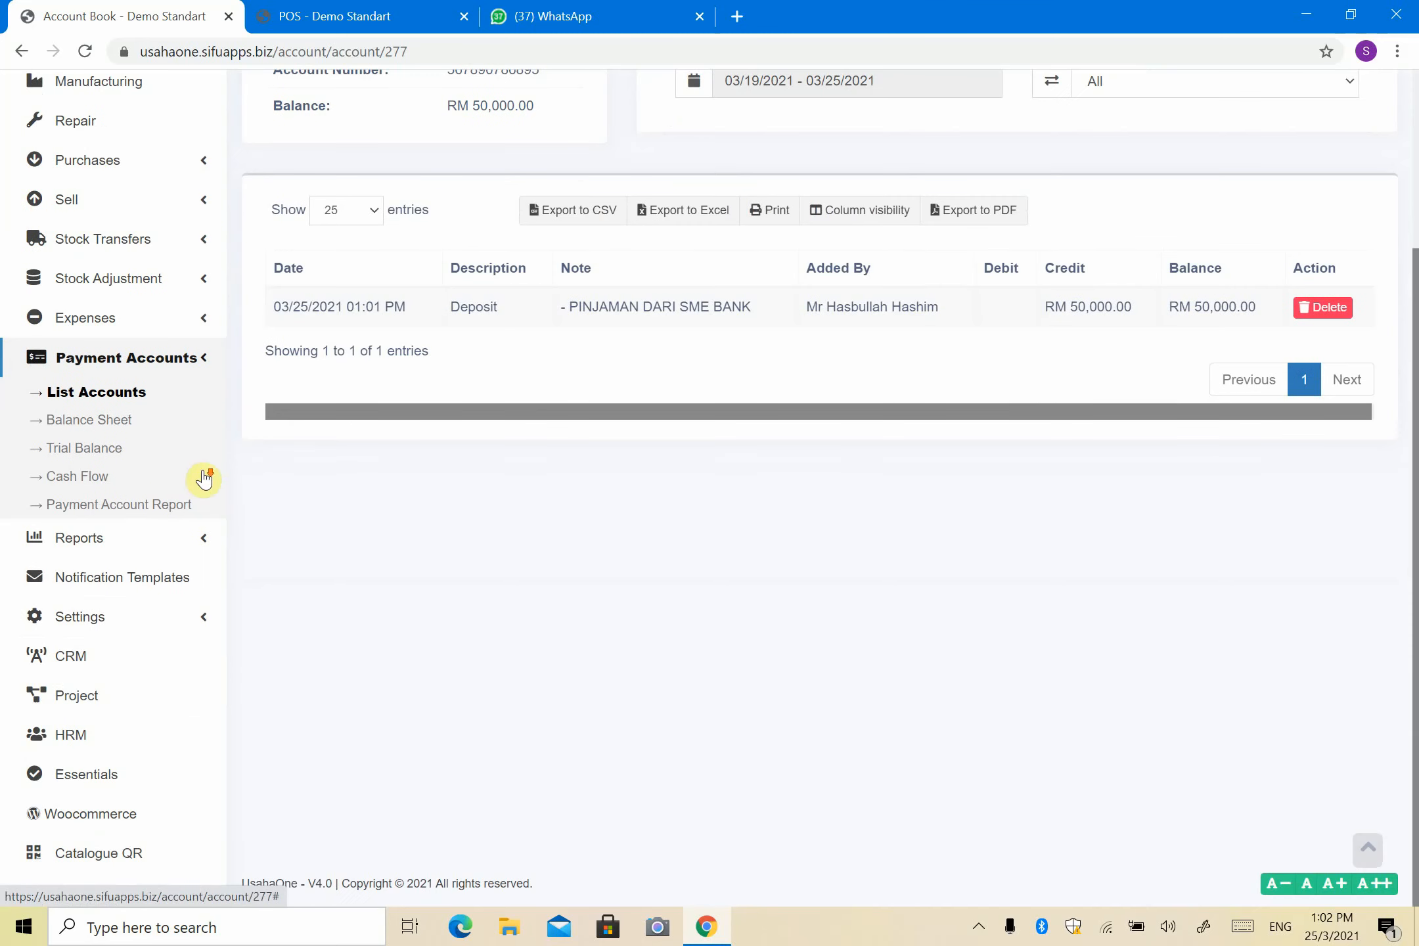
# Step: Go to Settings > Business Locations to see Demo 2, Demo Standart and WIFIX TANAH MERAH (TM)
pyautogui.click(153, 632)
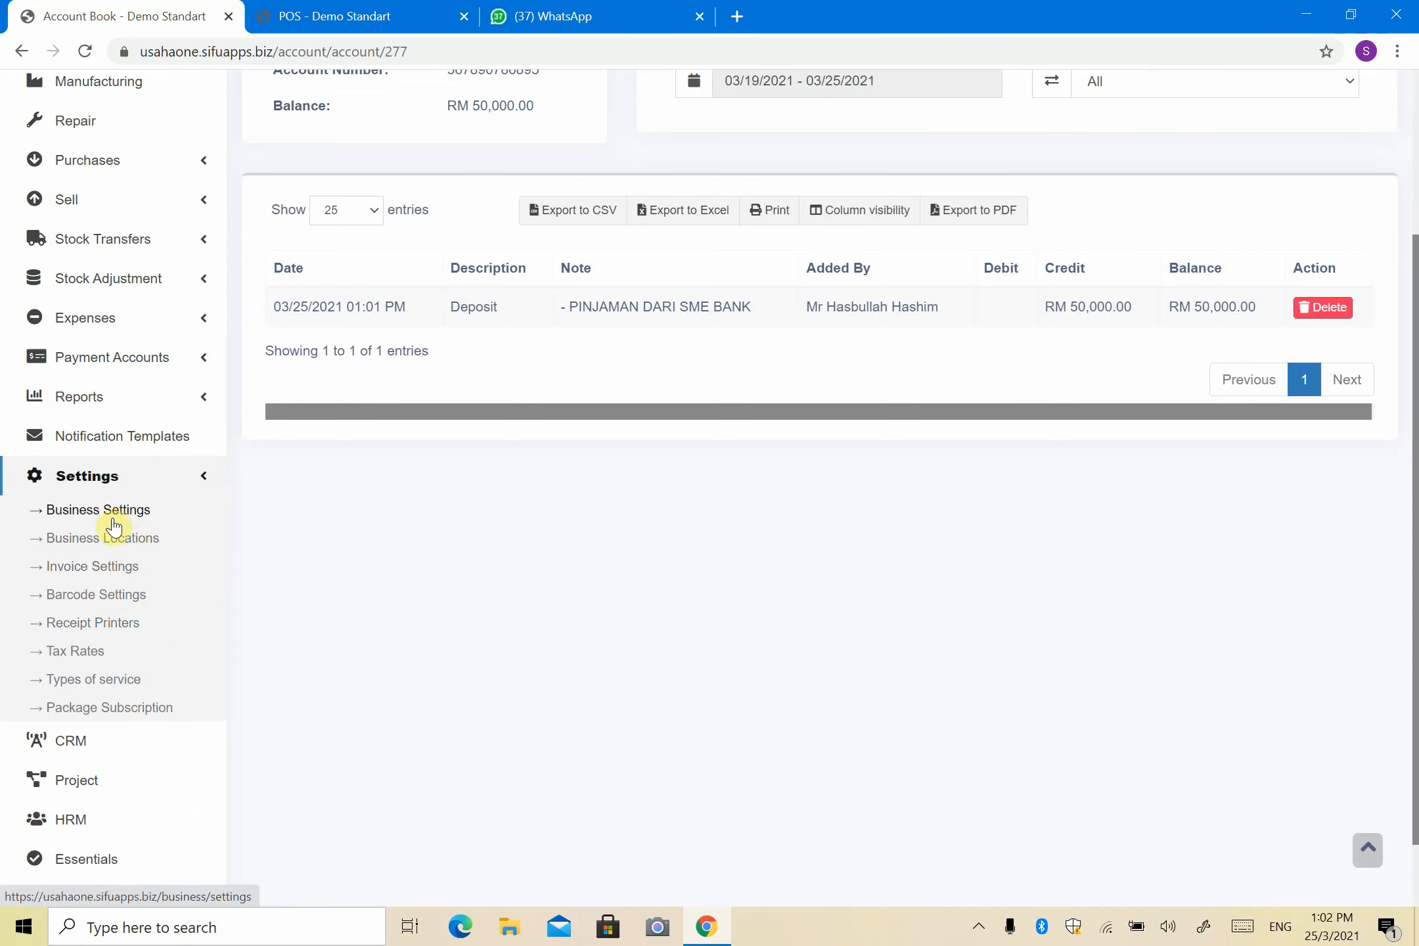
pyautogui.click(105, 544)
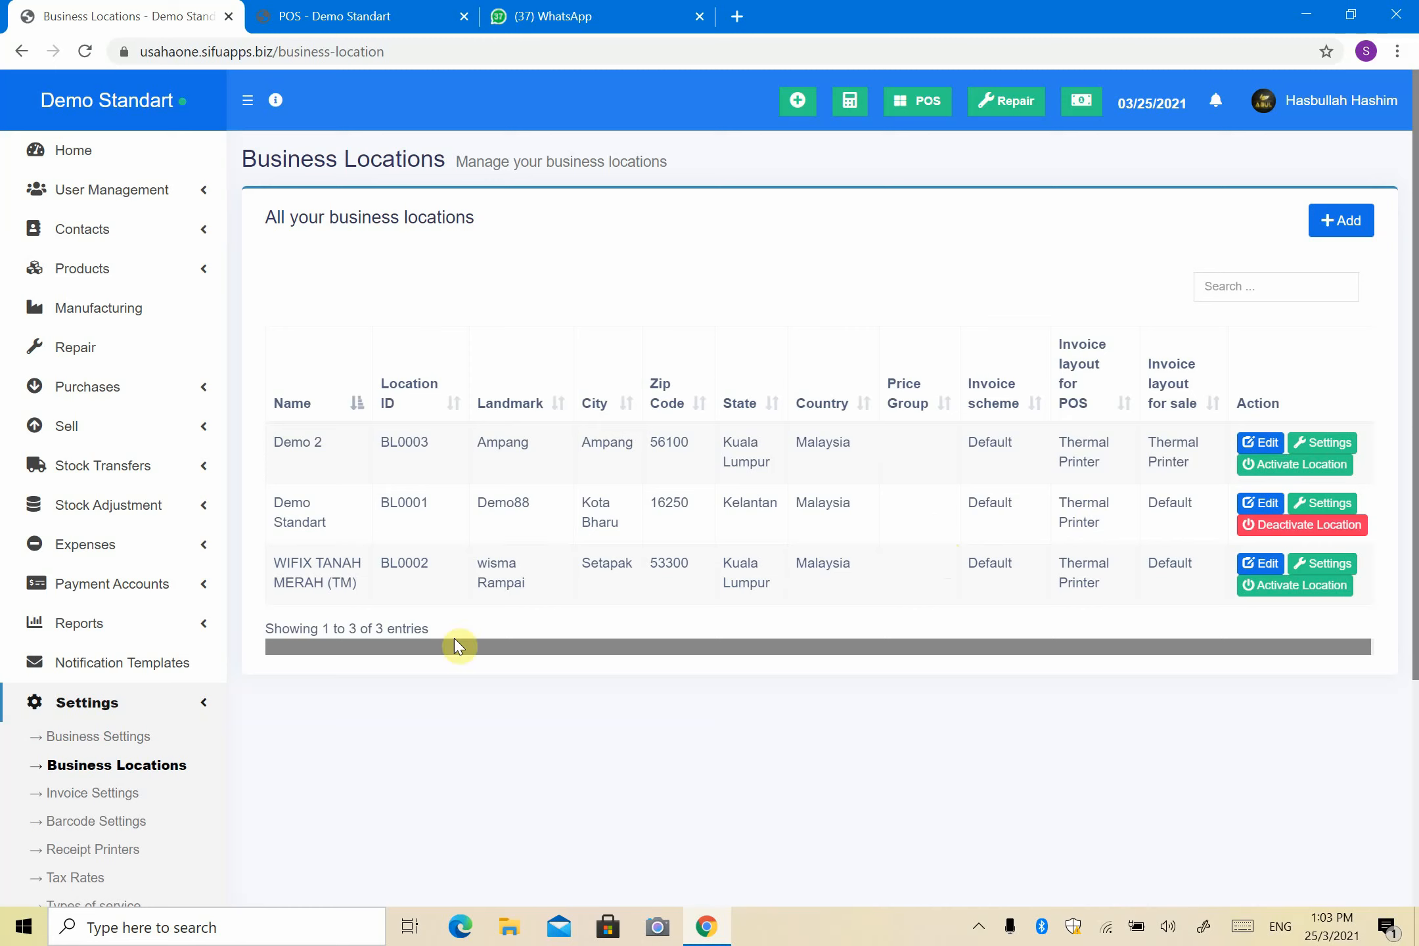
# Step: For Demo 2, map Cash to Cash, Cheque to MAYBANK, Bank Transfer to CIMB, and disable Card and Other
pyautogui.click(1270, 452)
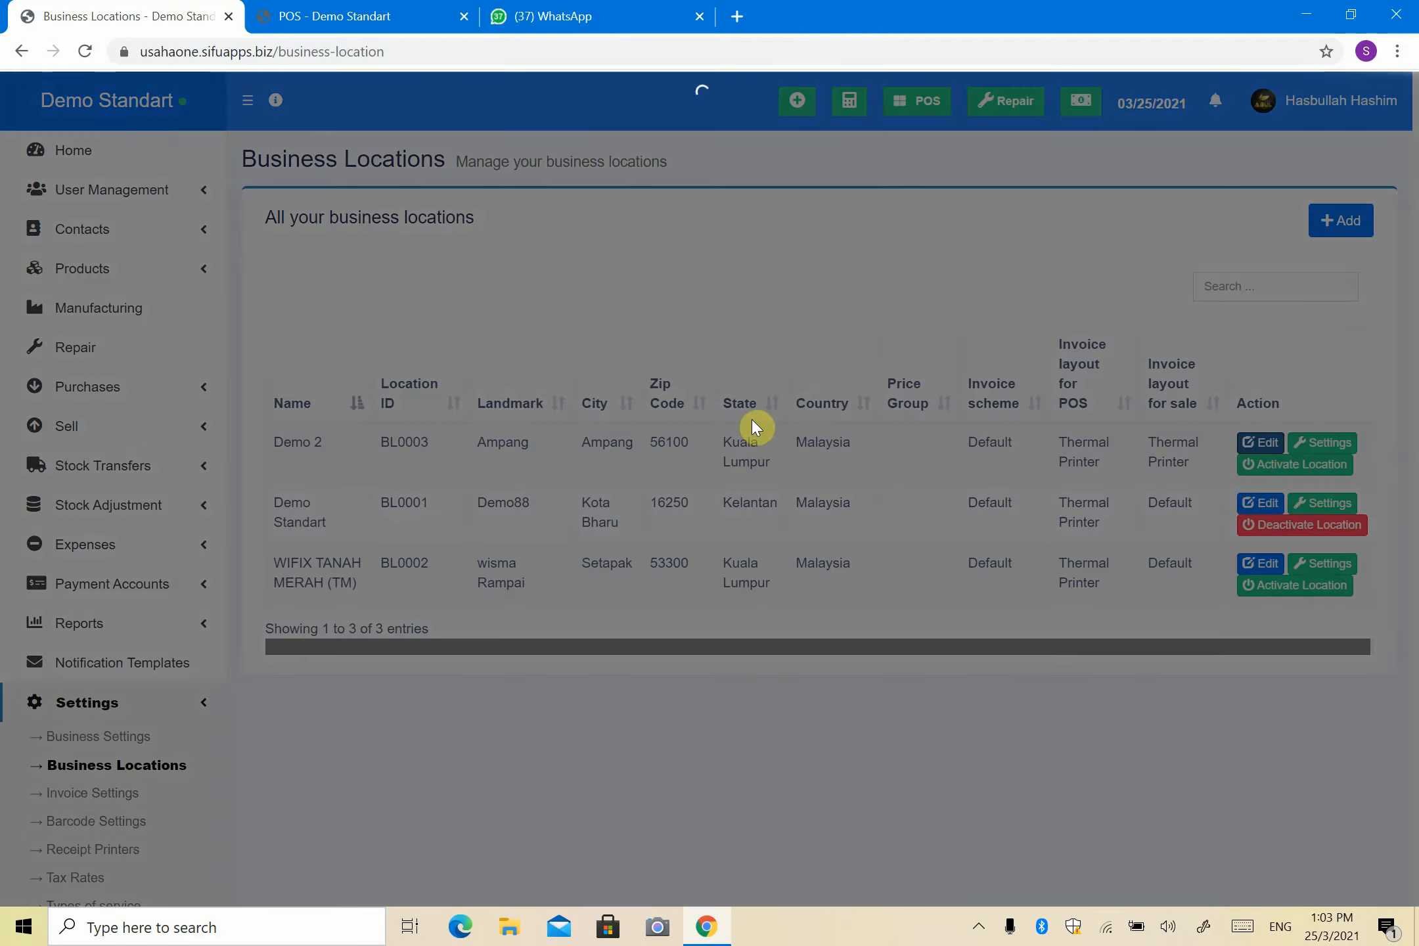
pyautogui.scroll(-8, 690, 428)
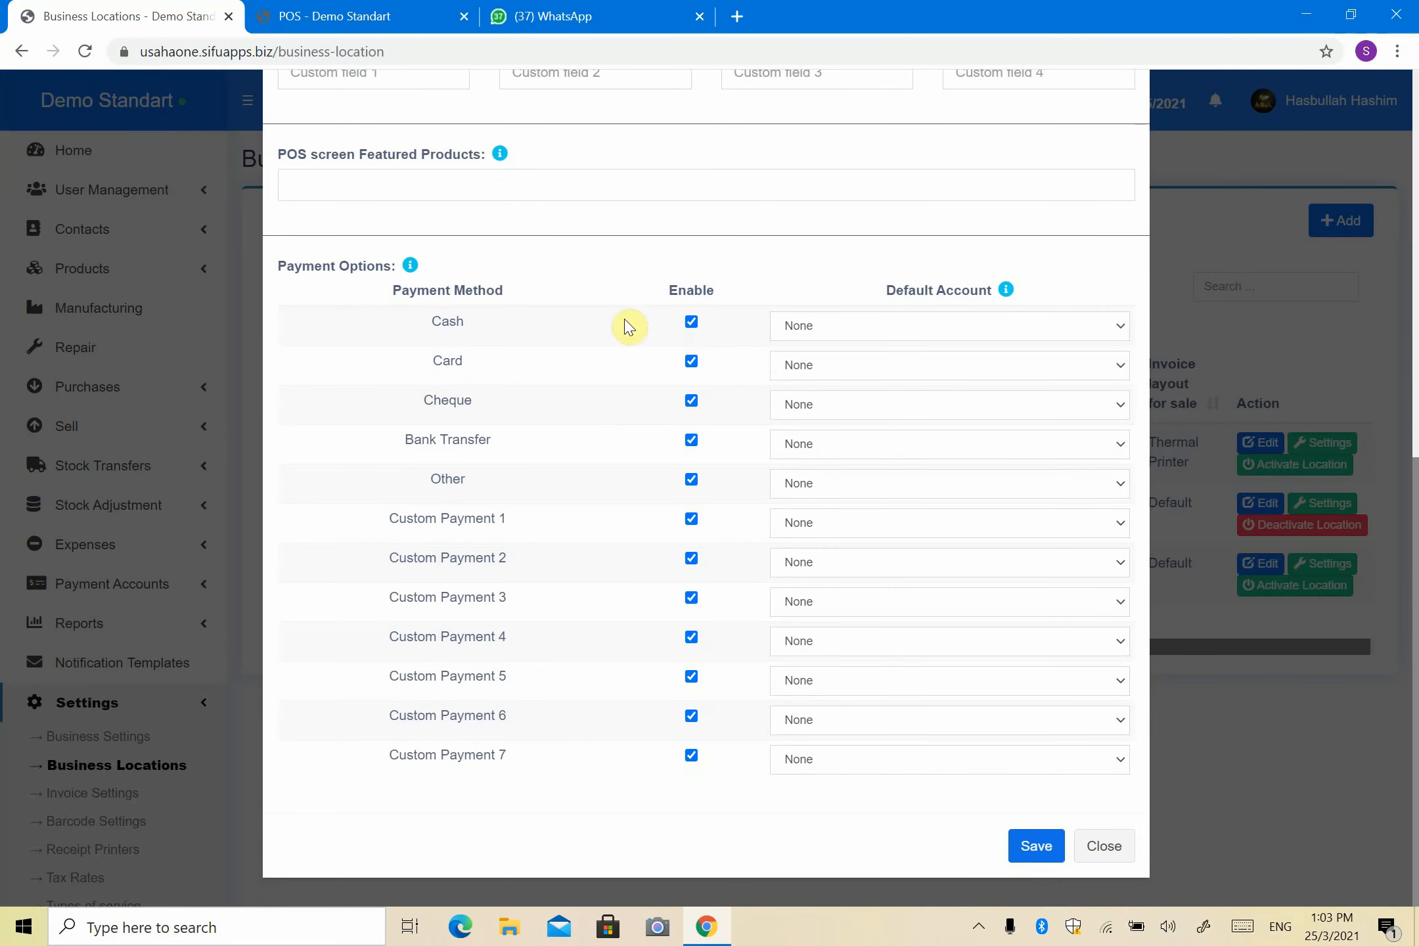
pyautogui.click(1090, 329)
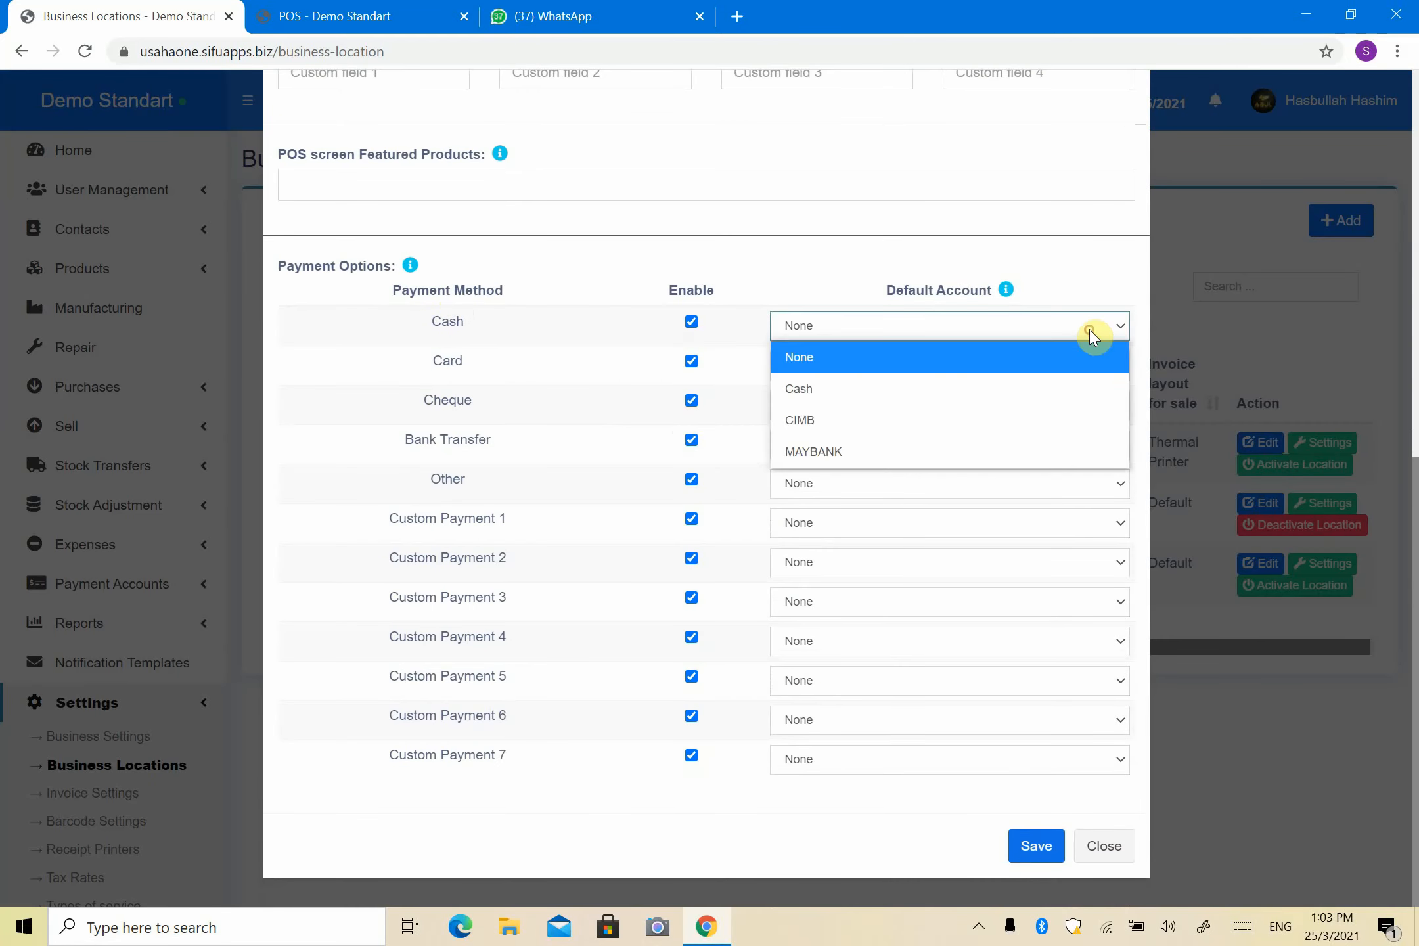
pyautogui.click(1078, 388)
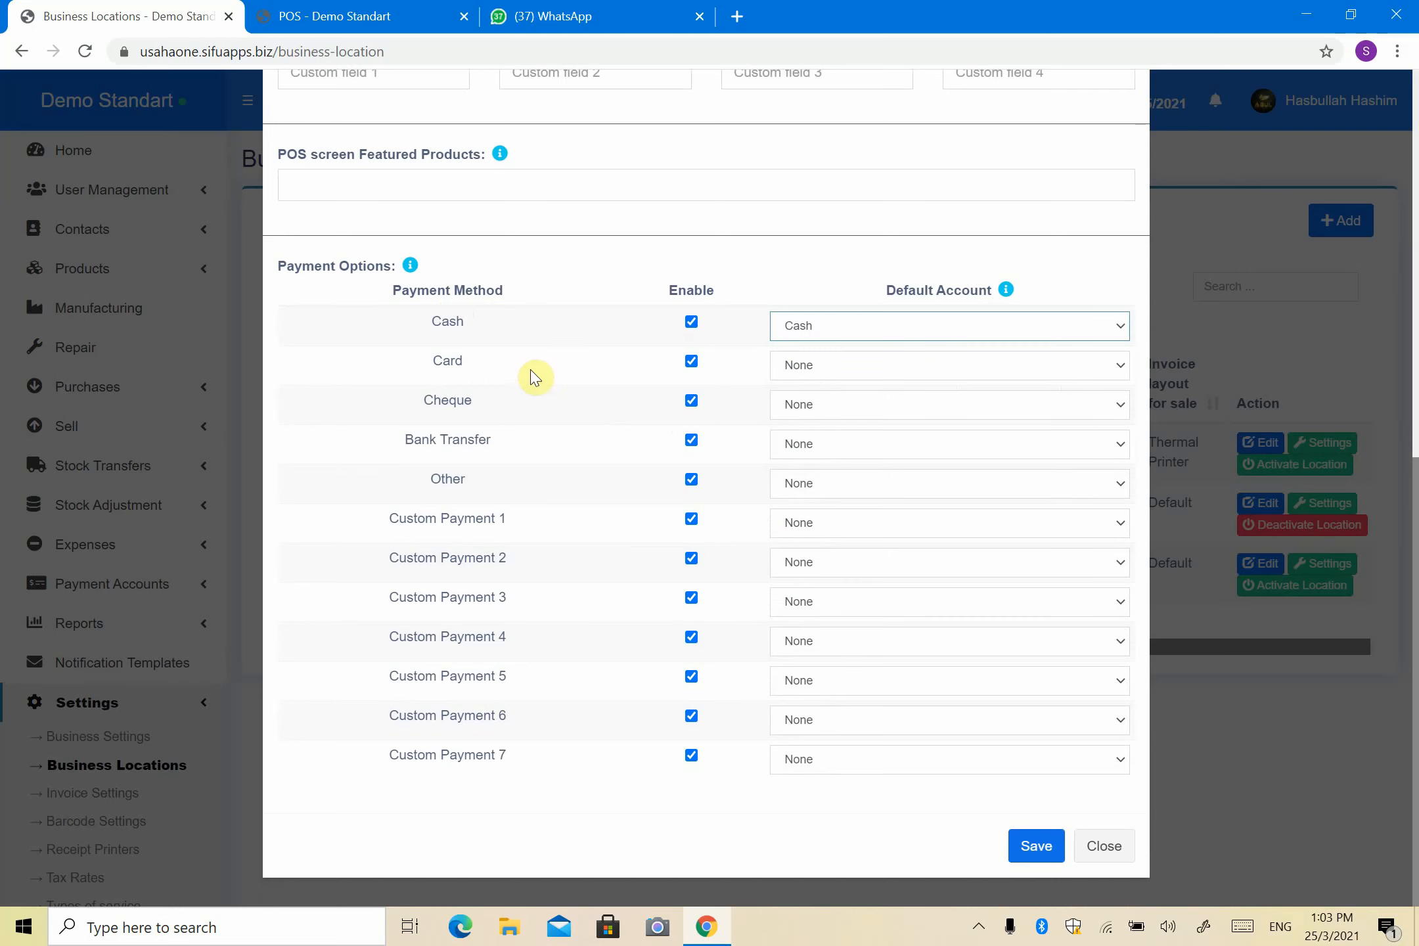
pyautogui.click(692, 361)
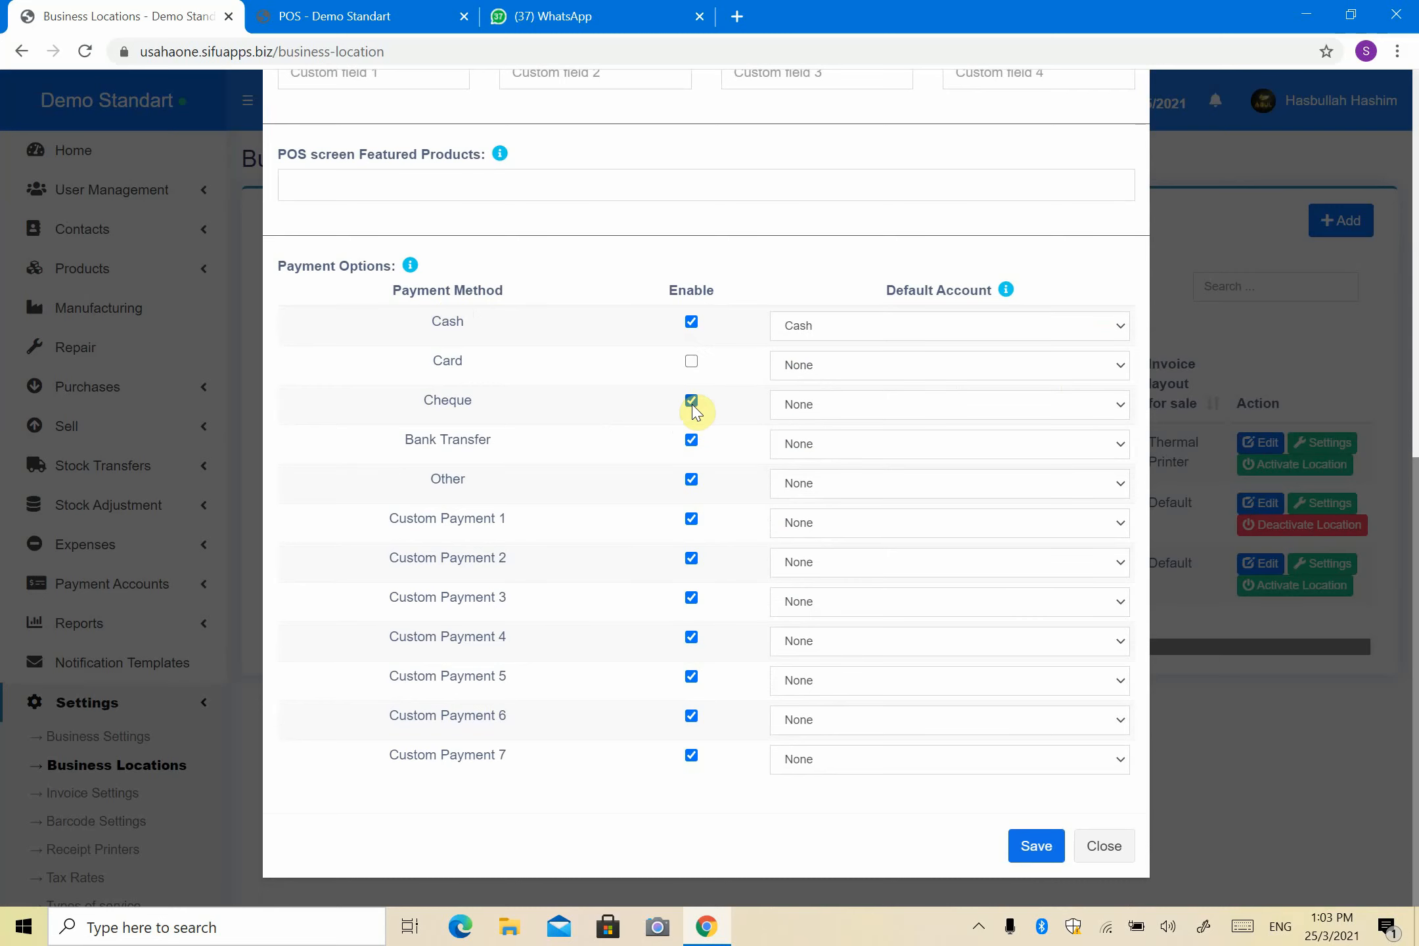
pyautogui.click(829, 407)
pyautogui.click(816, 530)
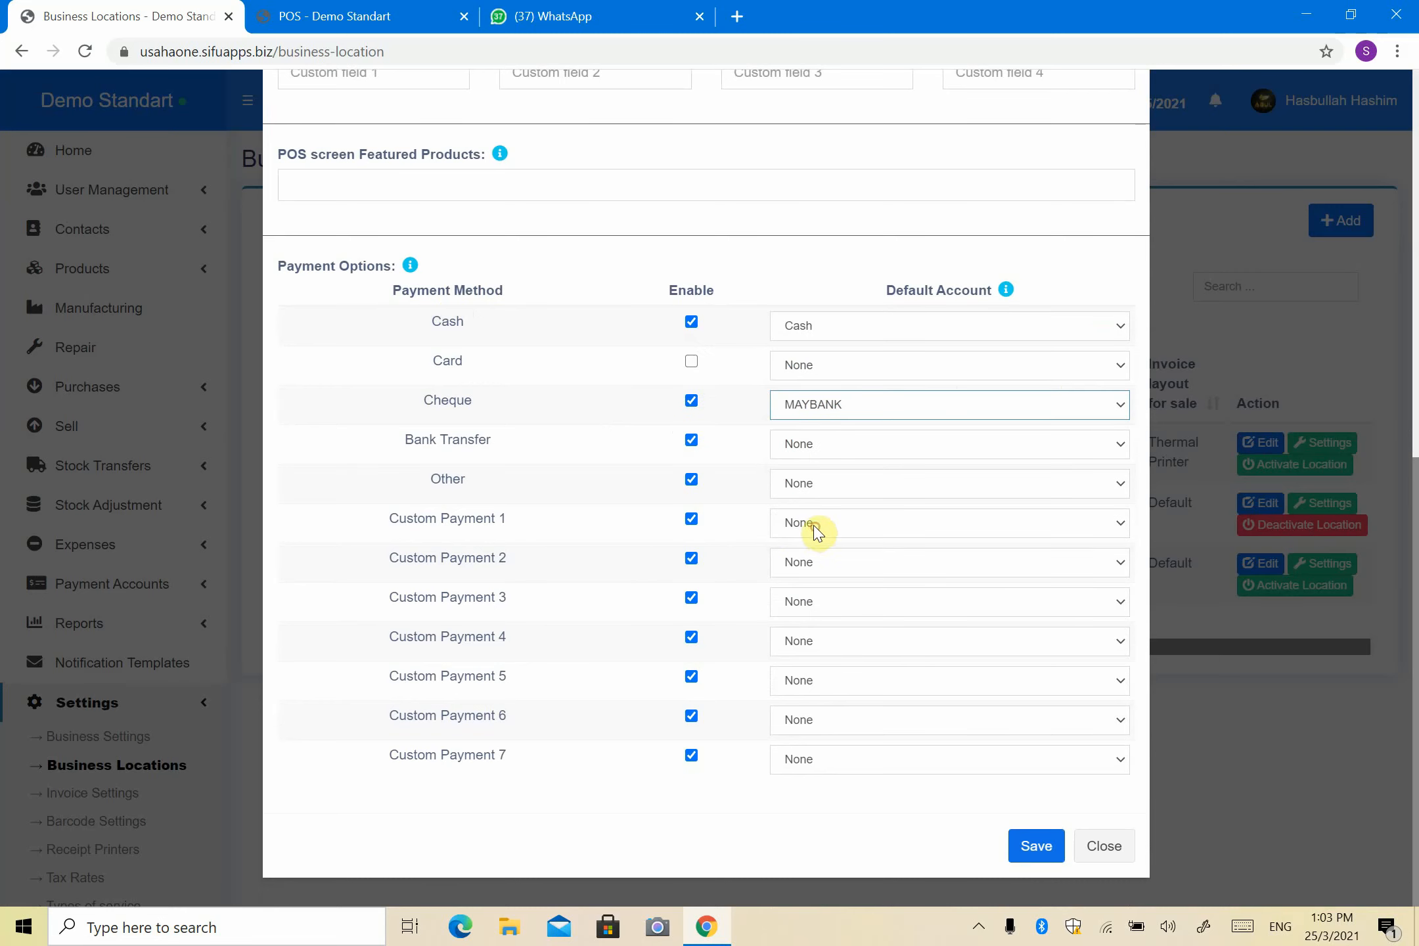
pyautogui.click(822, 447)
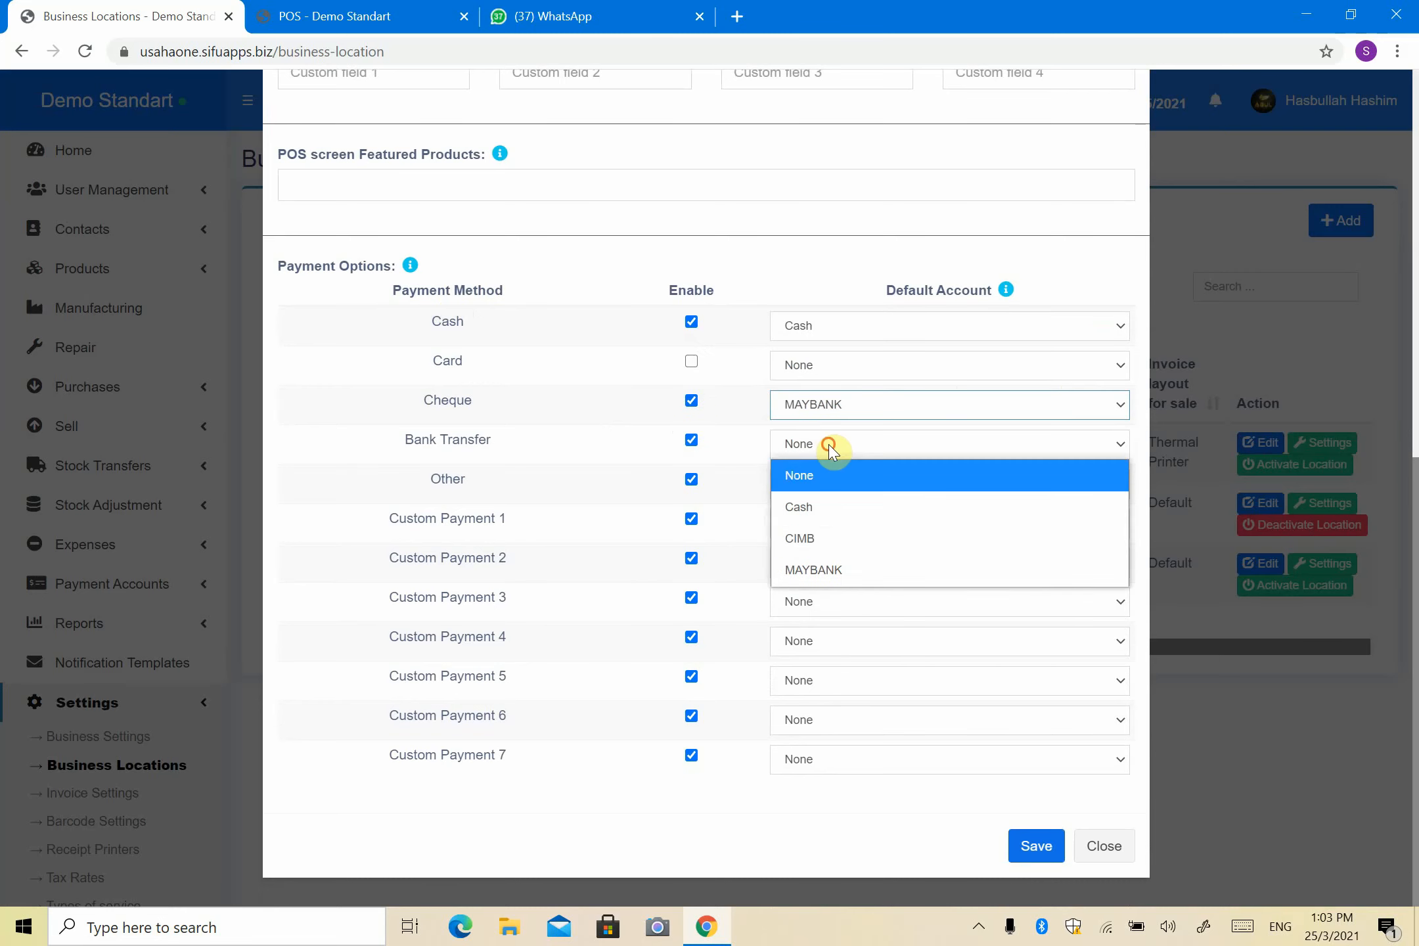
pyautogui.click(826, 546)
pyautogui.click(692, 481)
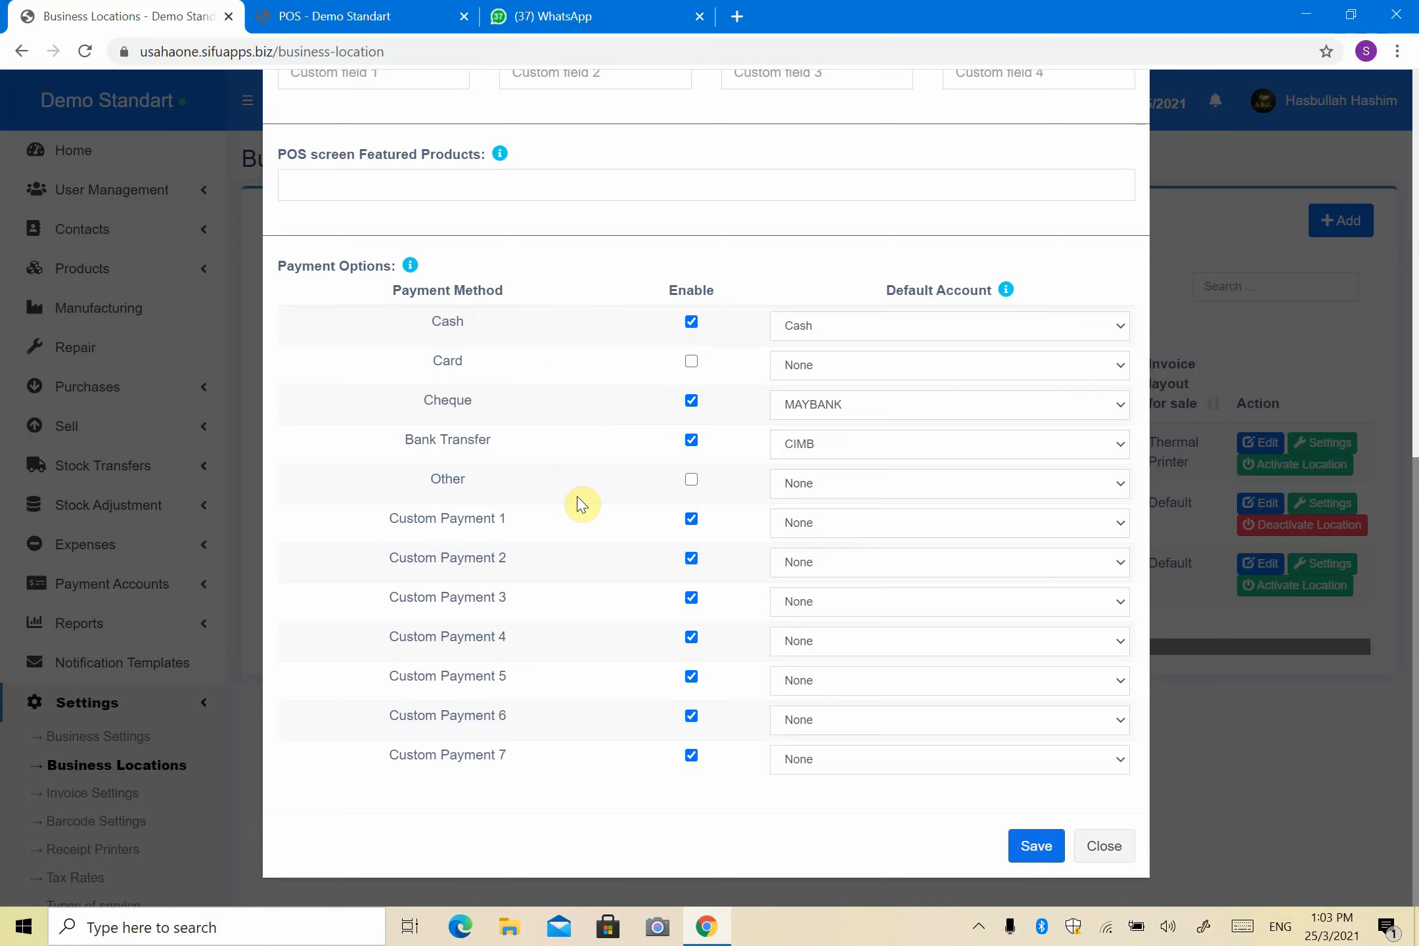
# Step: Disable Custom Payments 1 through 7 and save Demo 2's payment options
pyautogui.click(691, 520)
pyautogui.click(690, 560)
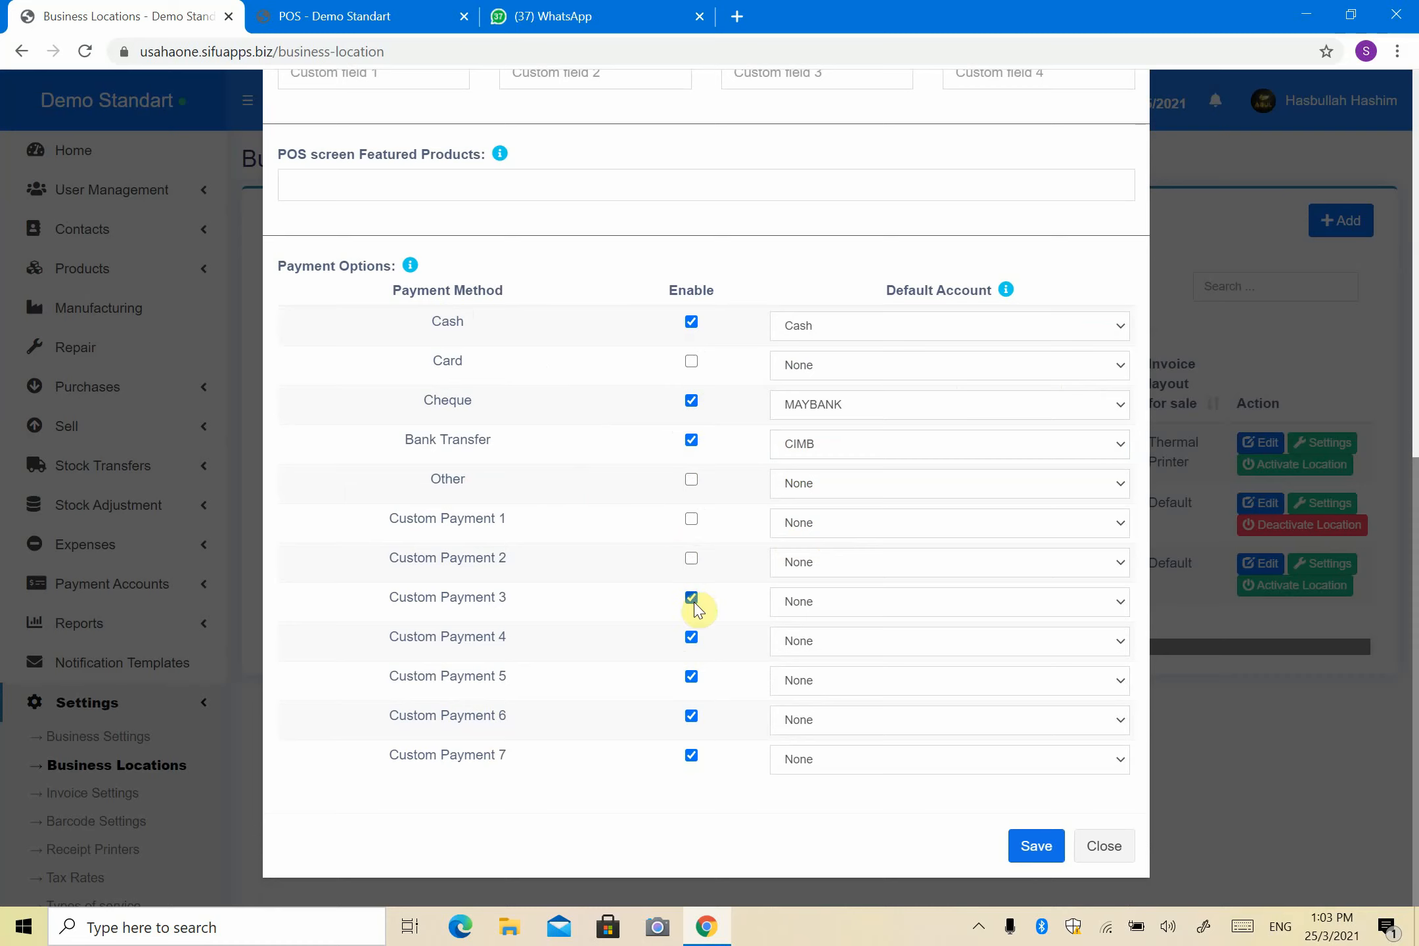
pyautogui.click(693, 600)
pyautogui.click(691, 677)
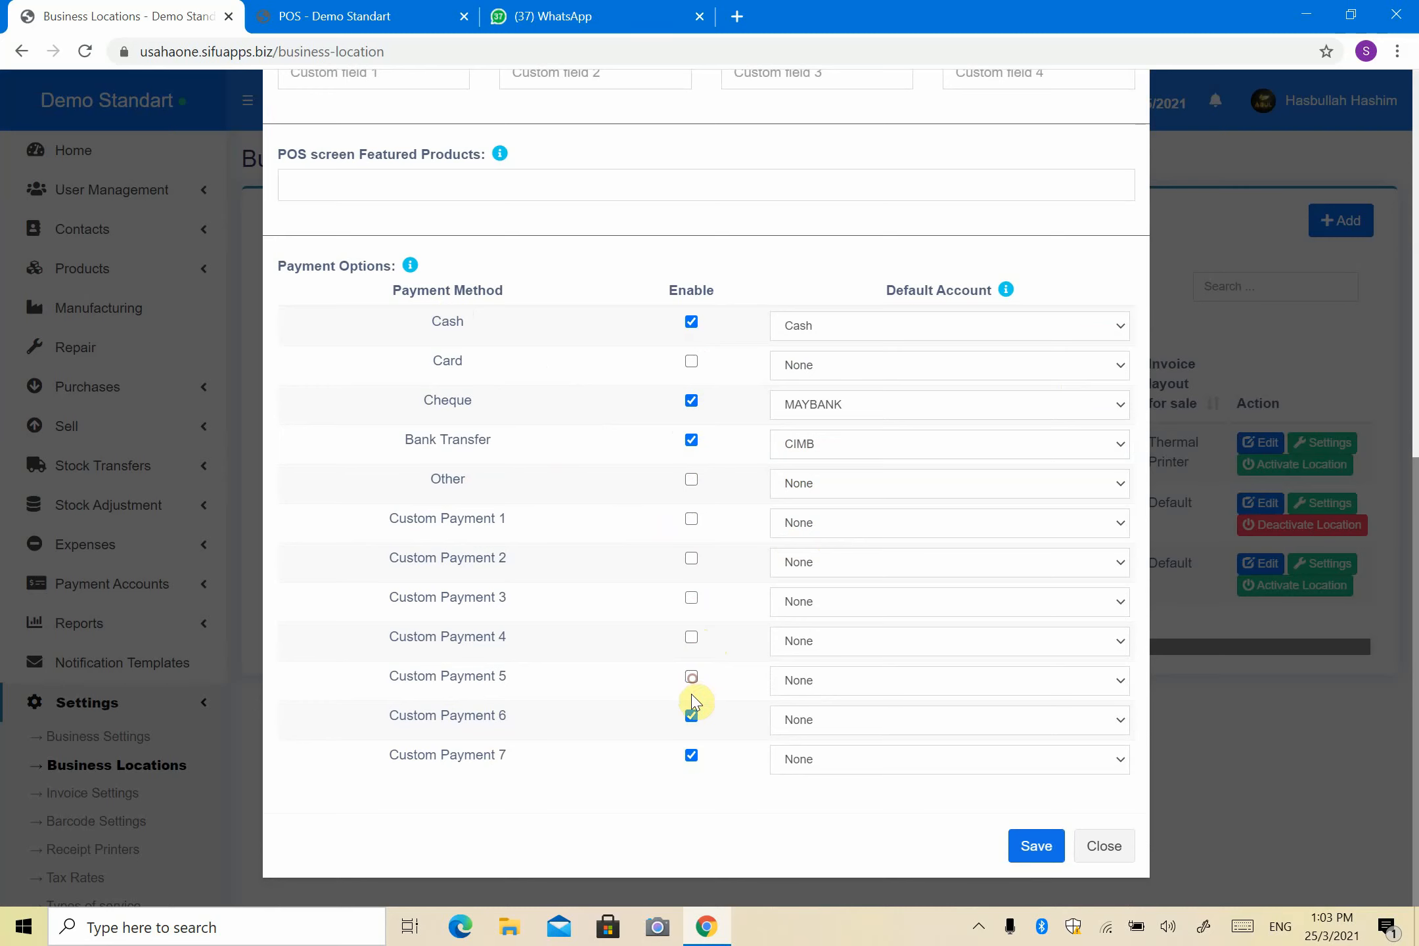
pyautogui.click(692, 717)
pyautogui.click(691, 756)
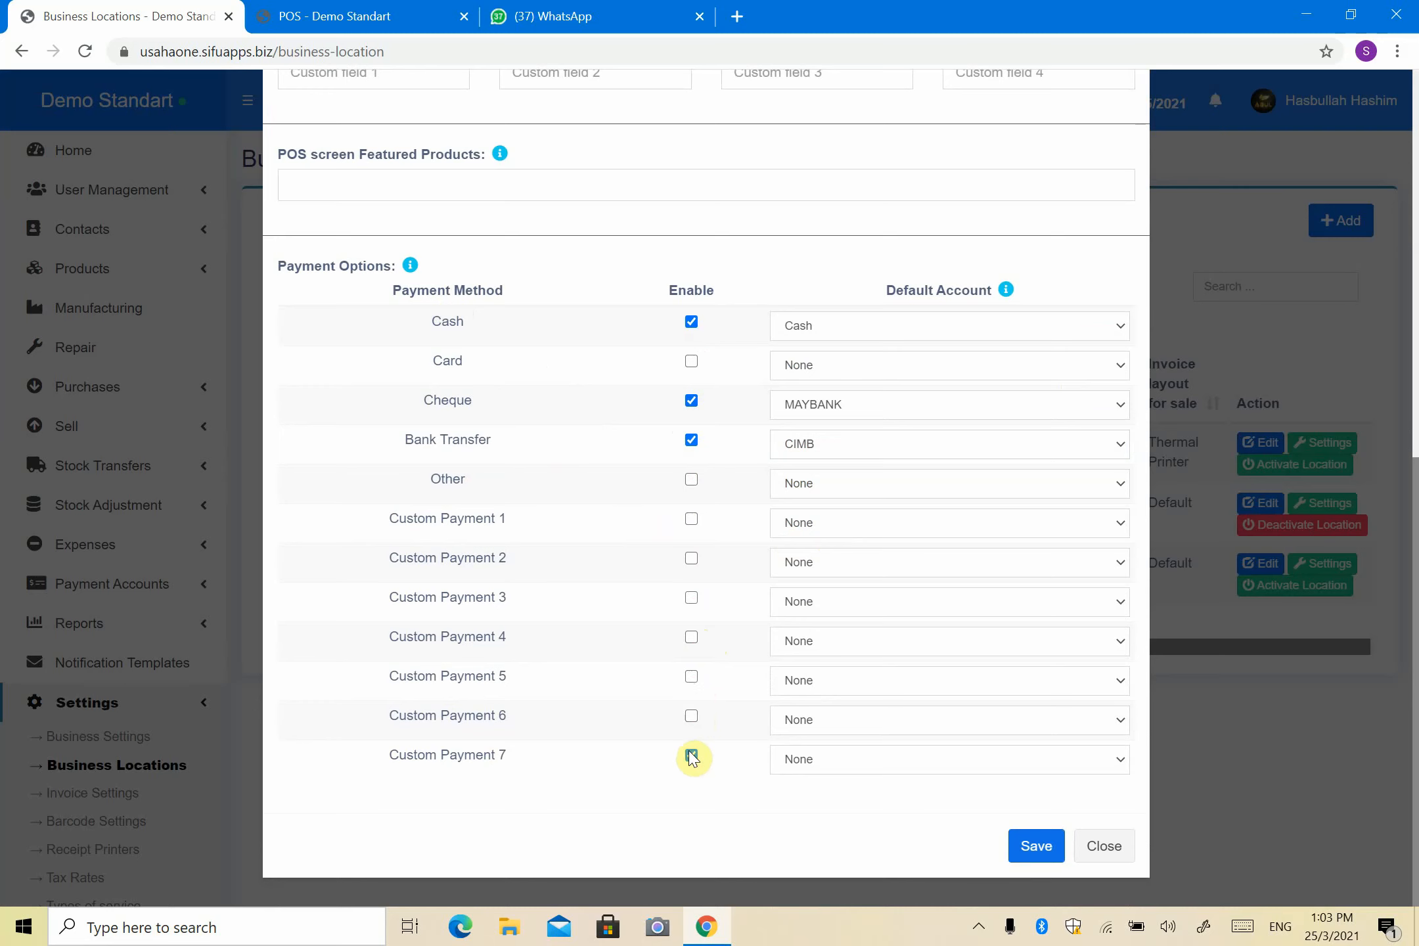
pyautogui.click(1030, 852)
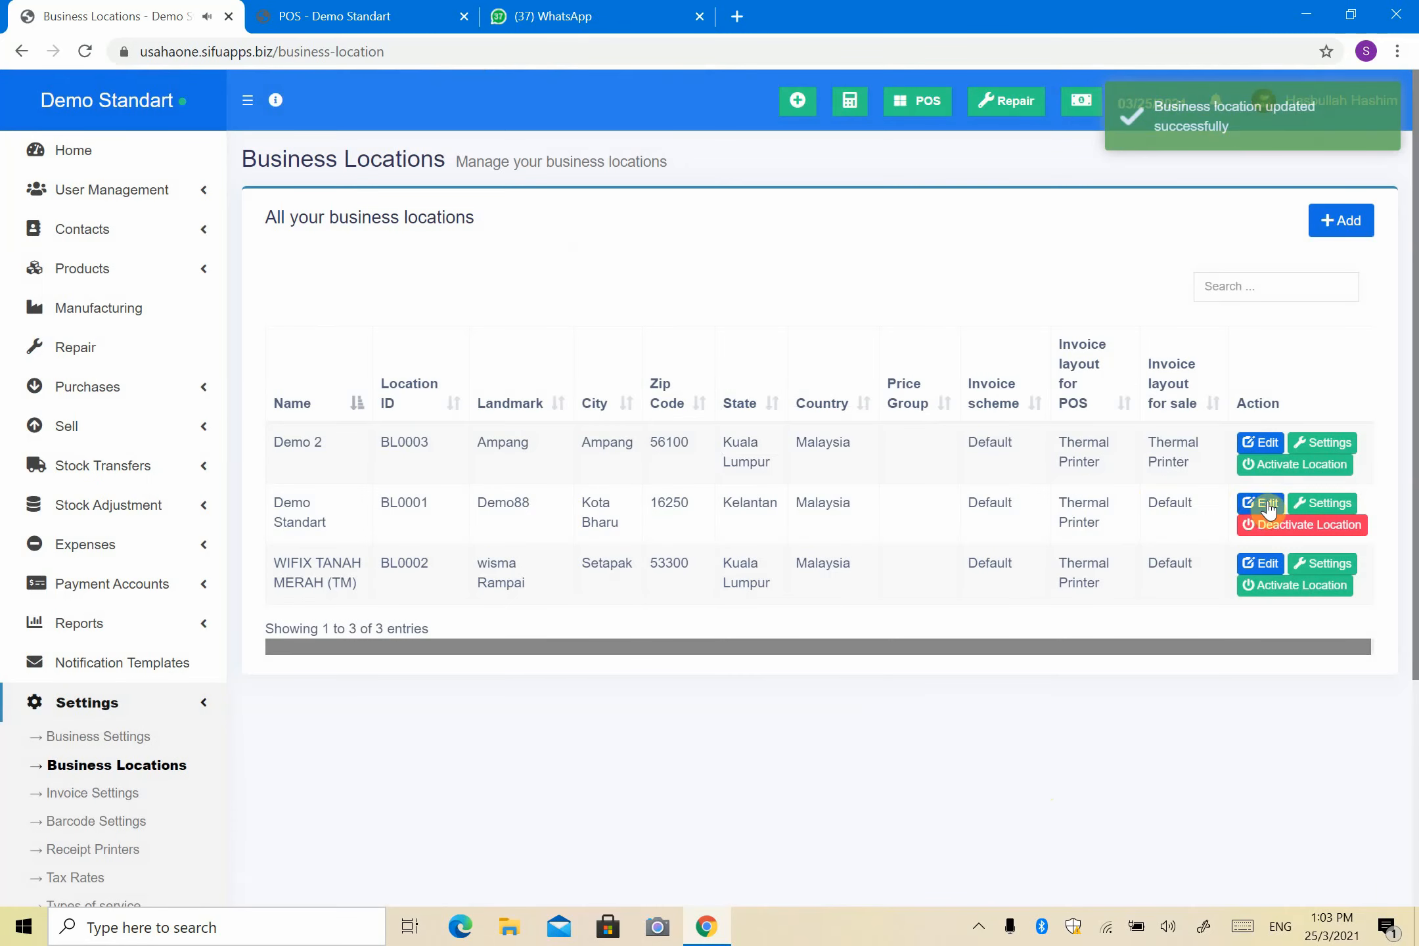
# Step: Enable Cheque for Demo Standart with MAYBANK as its default account and save
pyautogui.click(1255, 513)
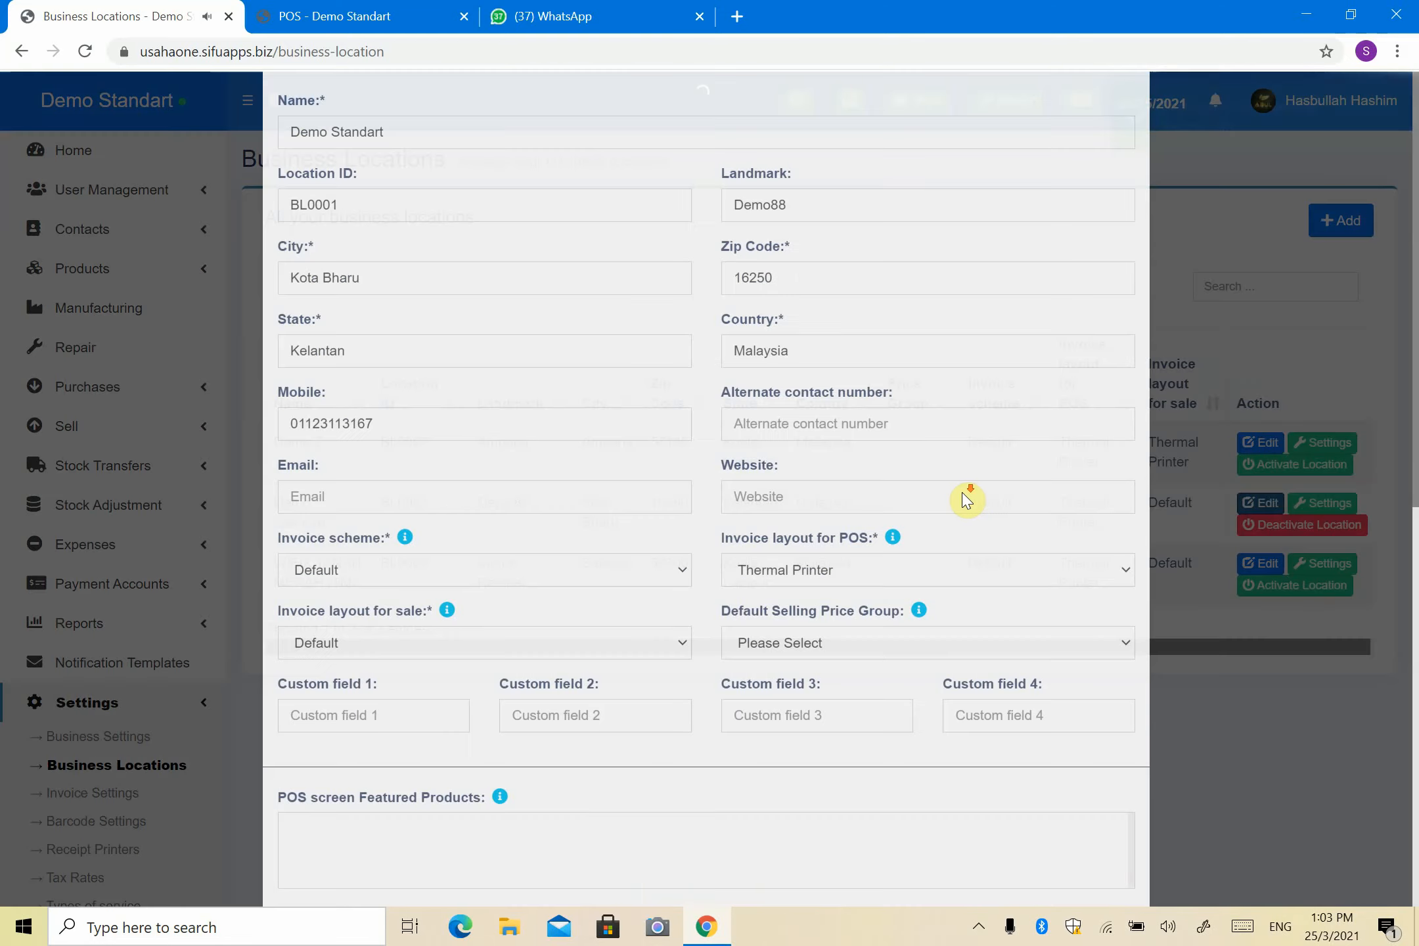
pyautogui.scroll(-8, 966, 496)
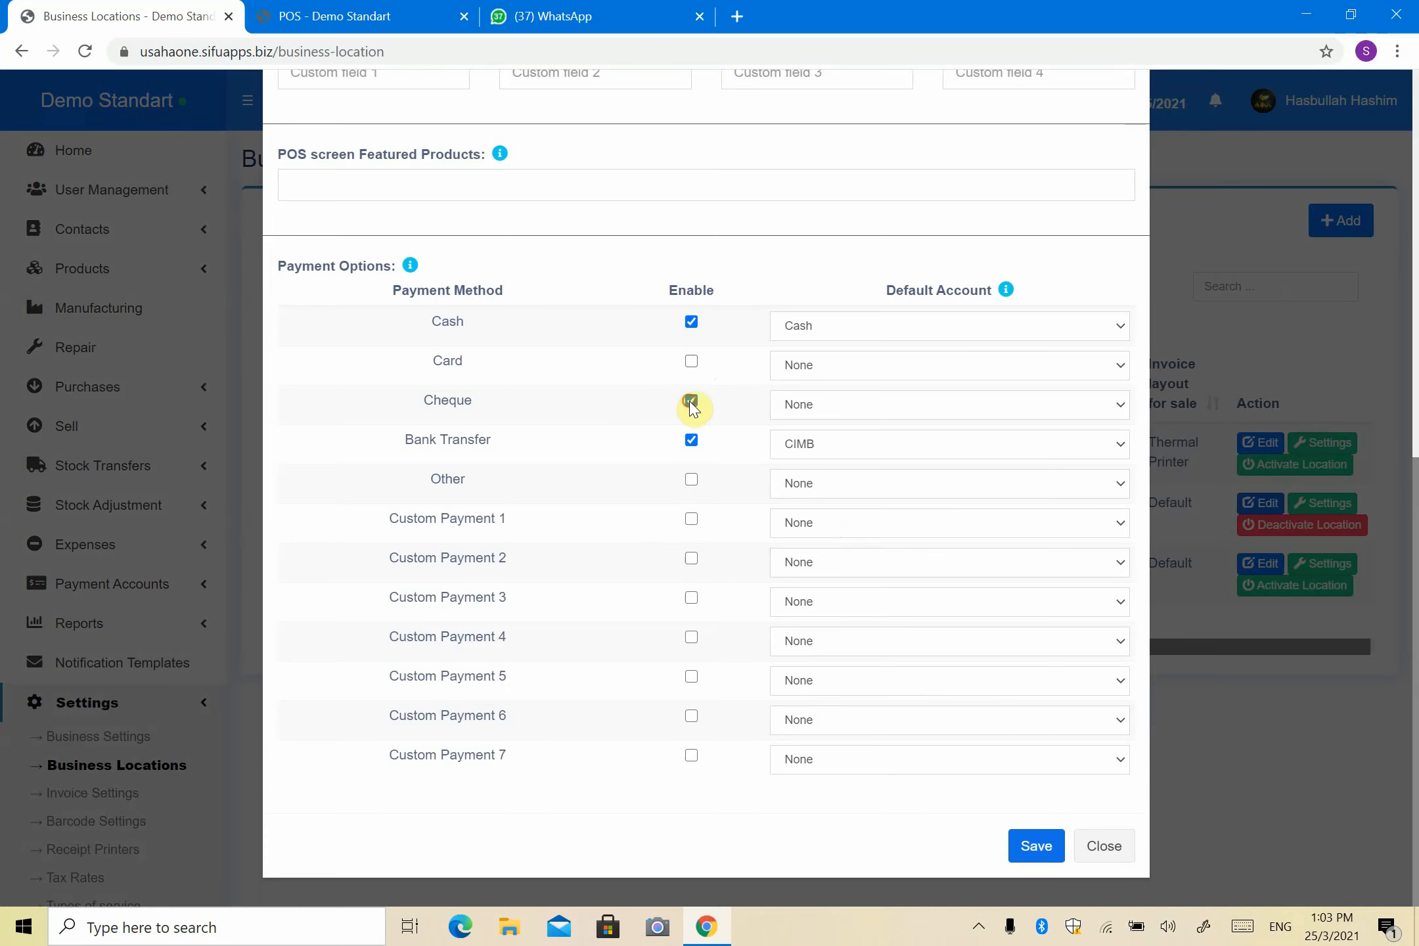
pyautogui.click(795, 404)
pyautogui.click(825, 530)
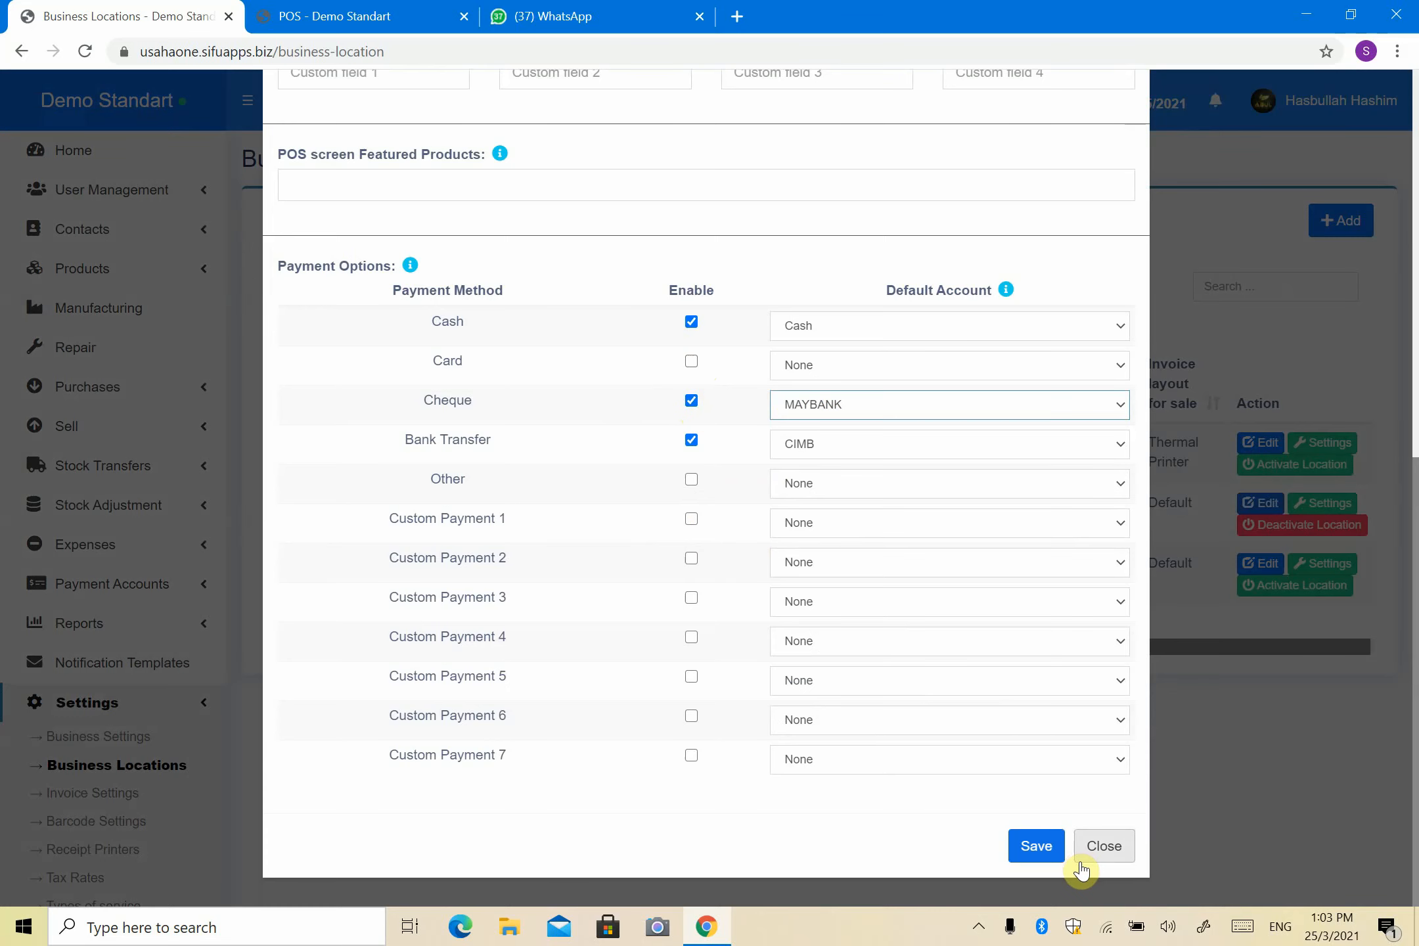
pyautogui.click(1041, 848)
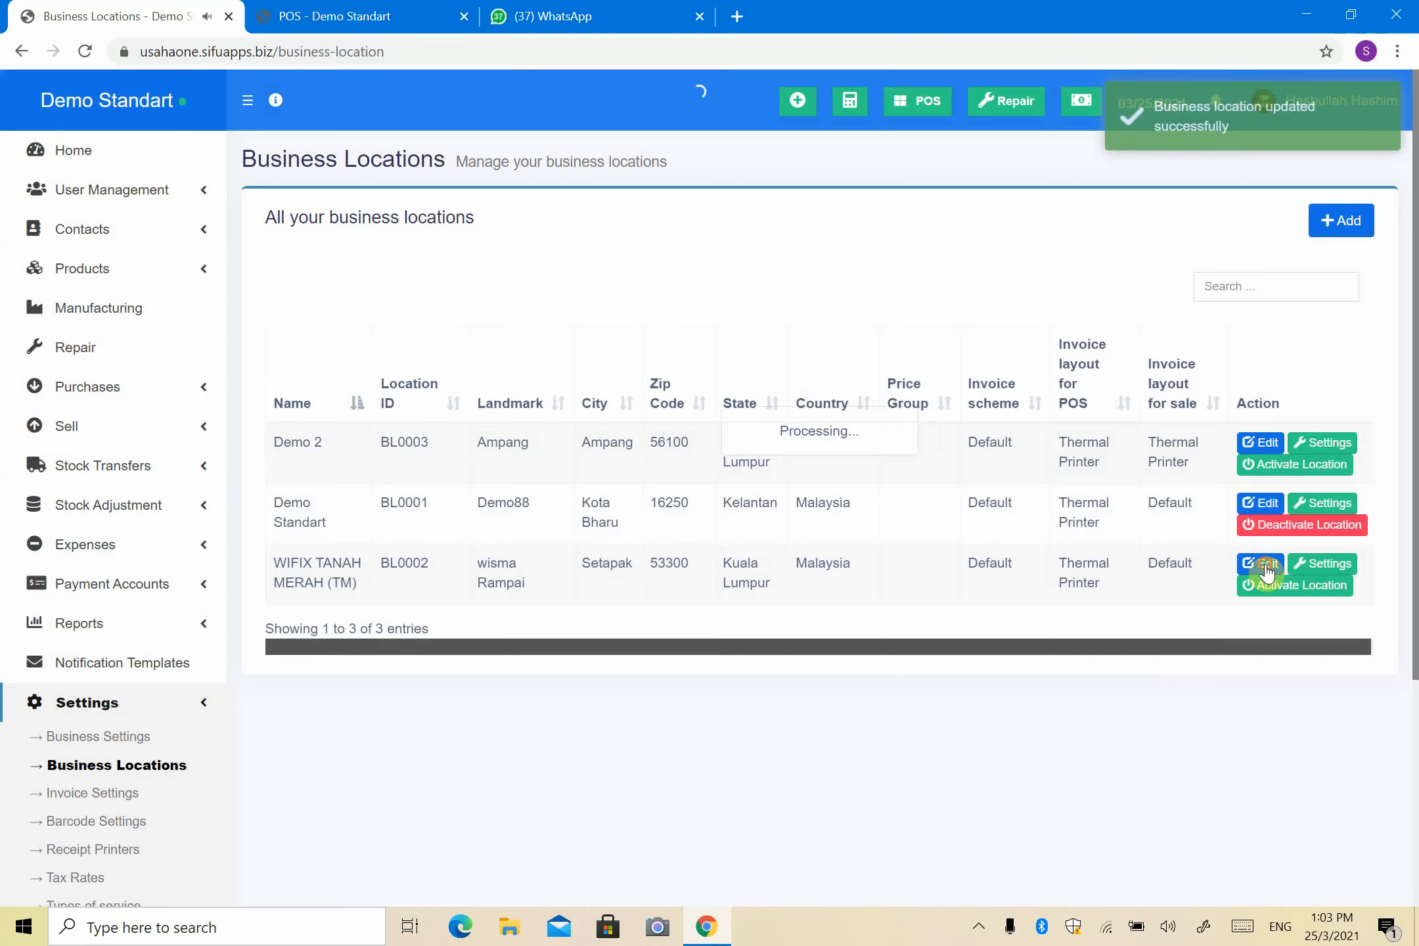
# Step: For WIFIX TANAH MERAH (TM), map Cash to Cash, enable Cheque→MAYBANK and Bank Transfer→CIMB, and save
pyautogui.click(1266, 564)
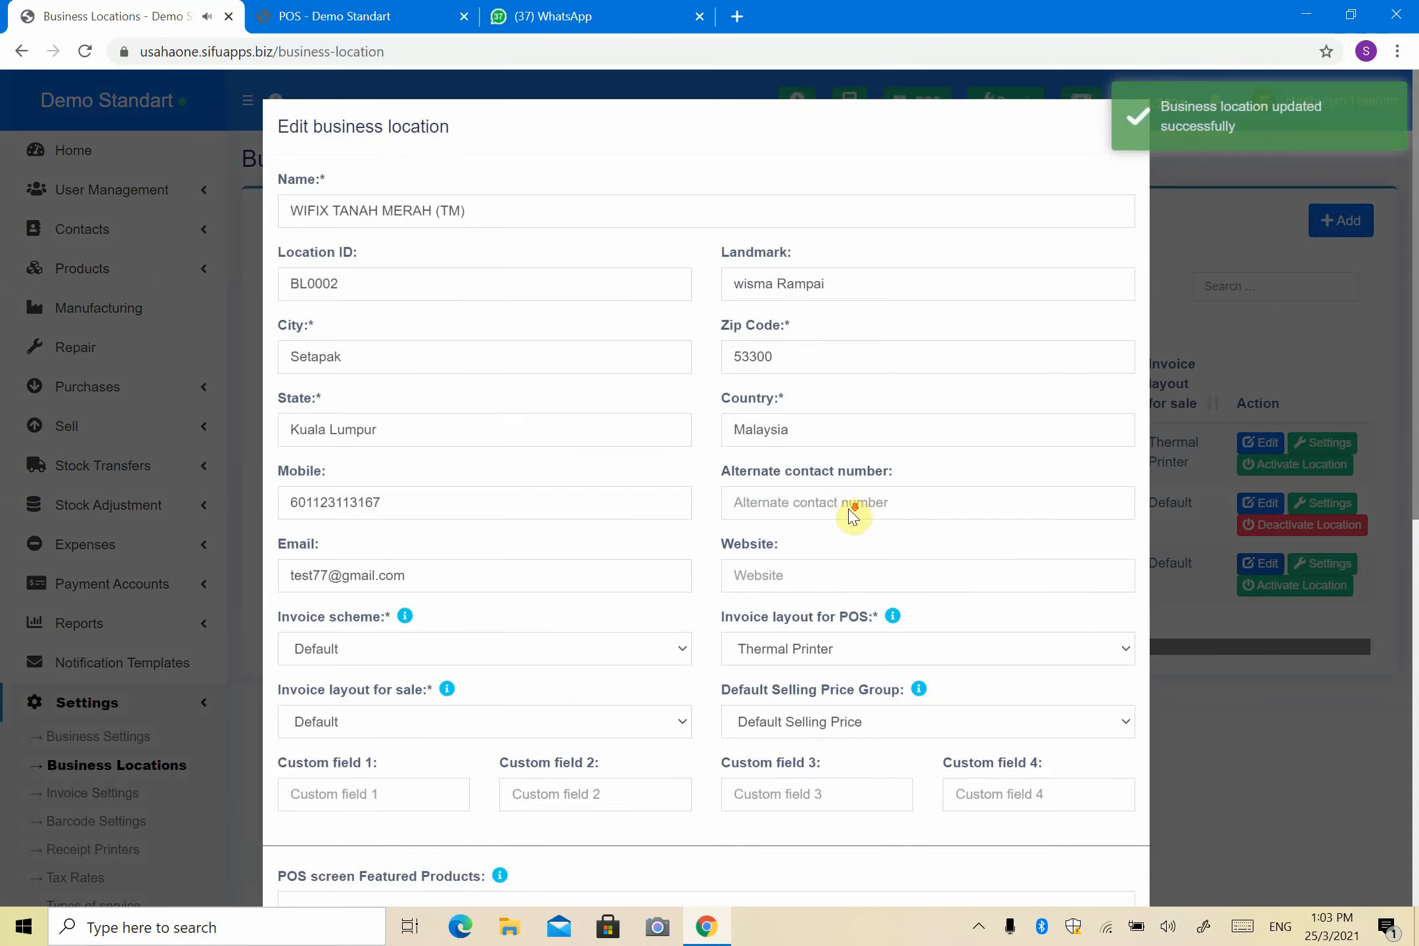
pyautogui.scroll(-10, 852, 516)
pyautogui.click(812, 329)
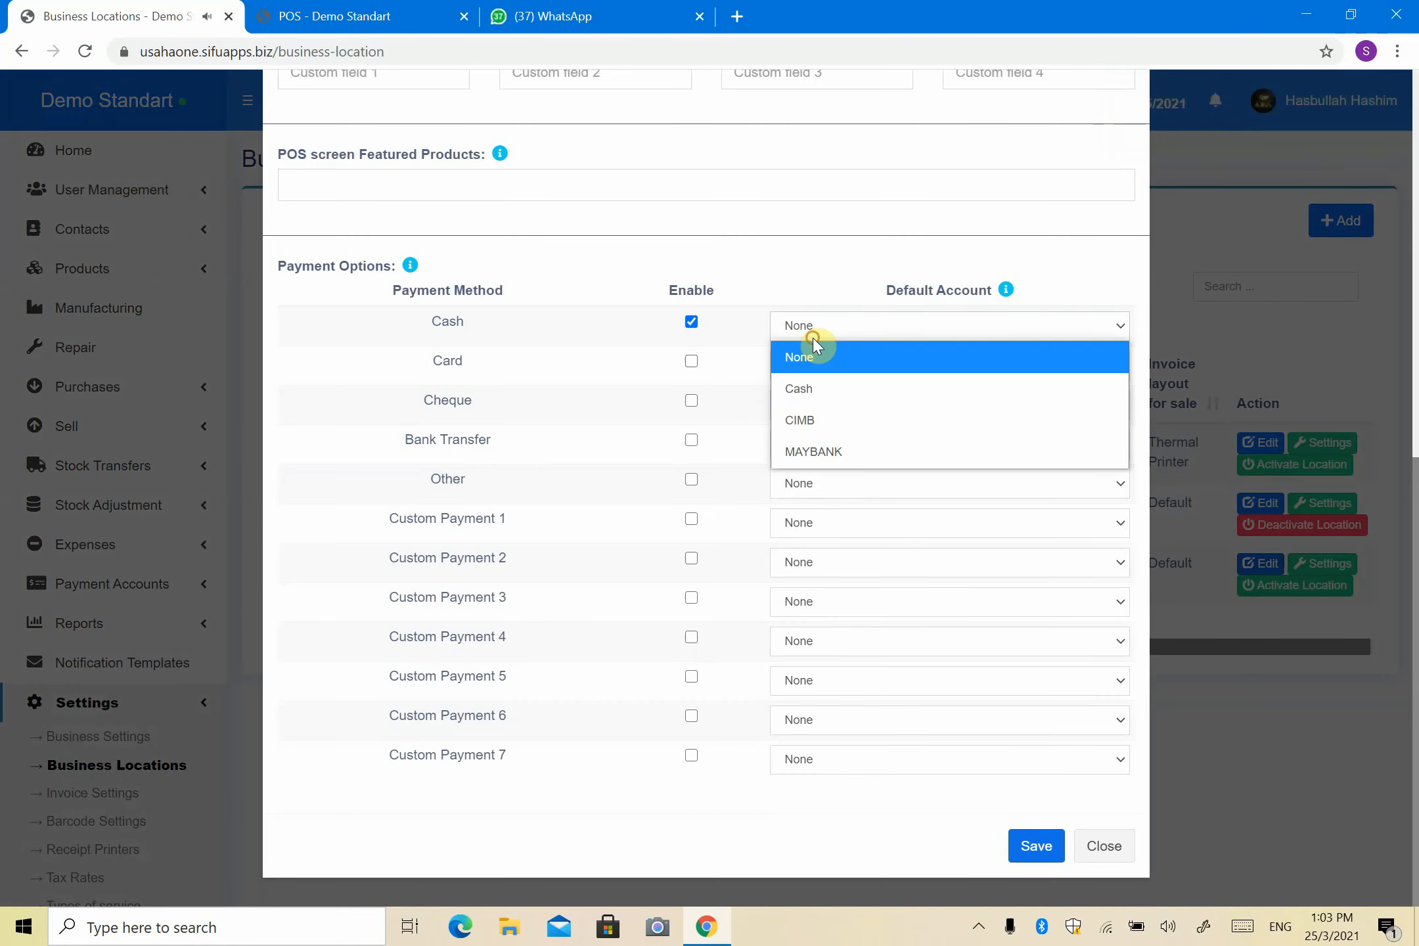
pyautogui.click(815, 390)
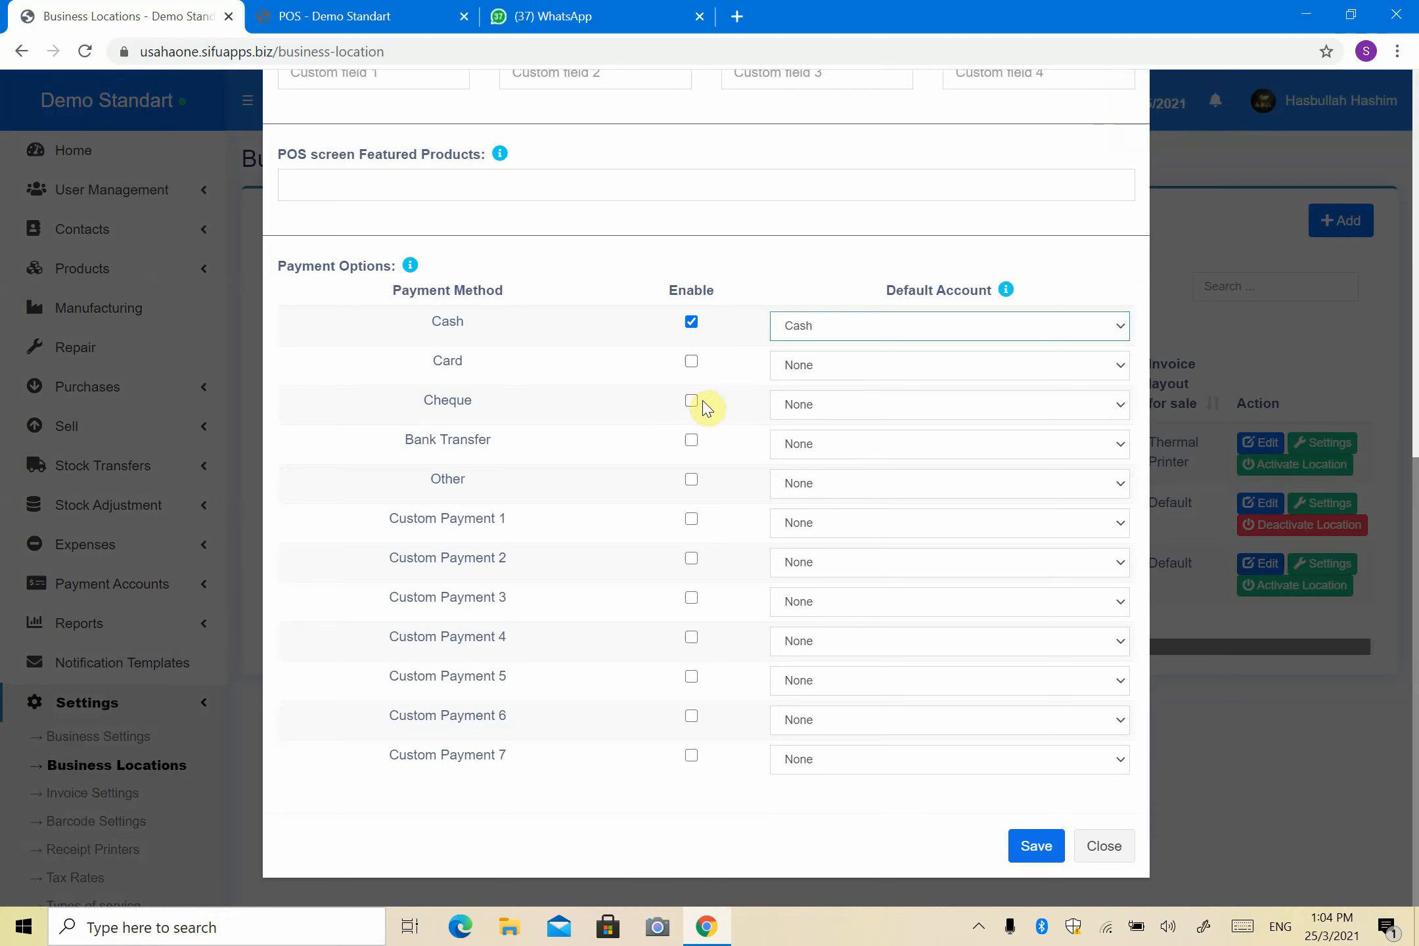
pyautogui.click(693, 402)
pyautogui.click(792, 405)
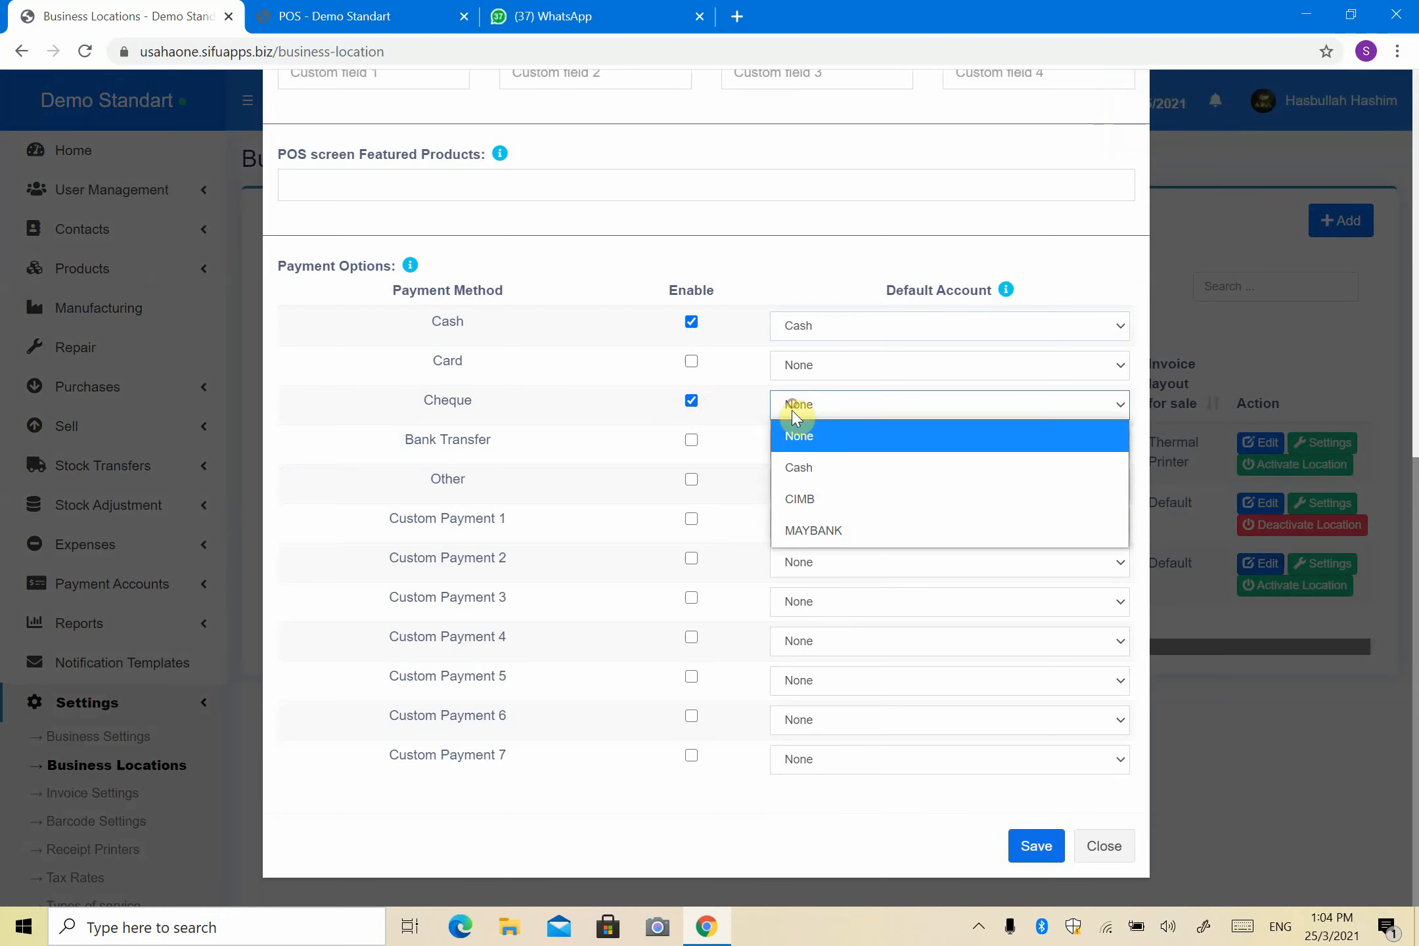
pyautogui.click(815, 530)
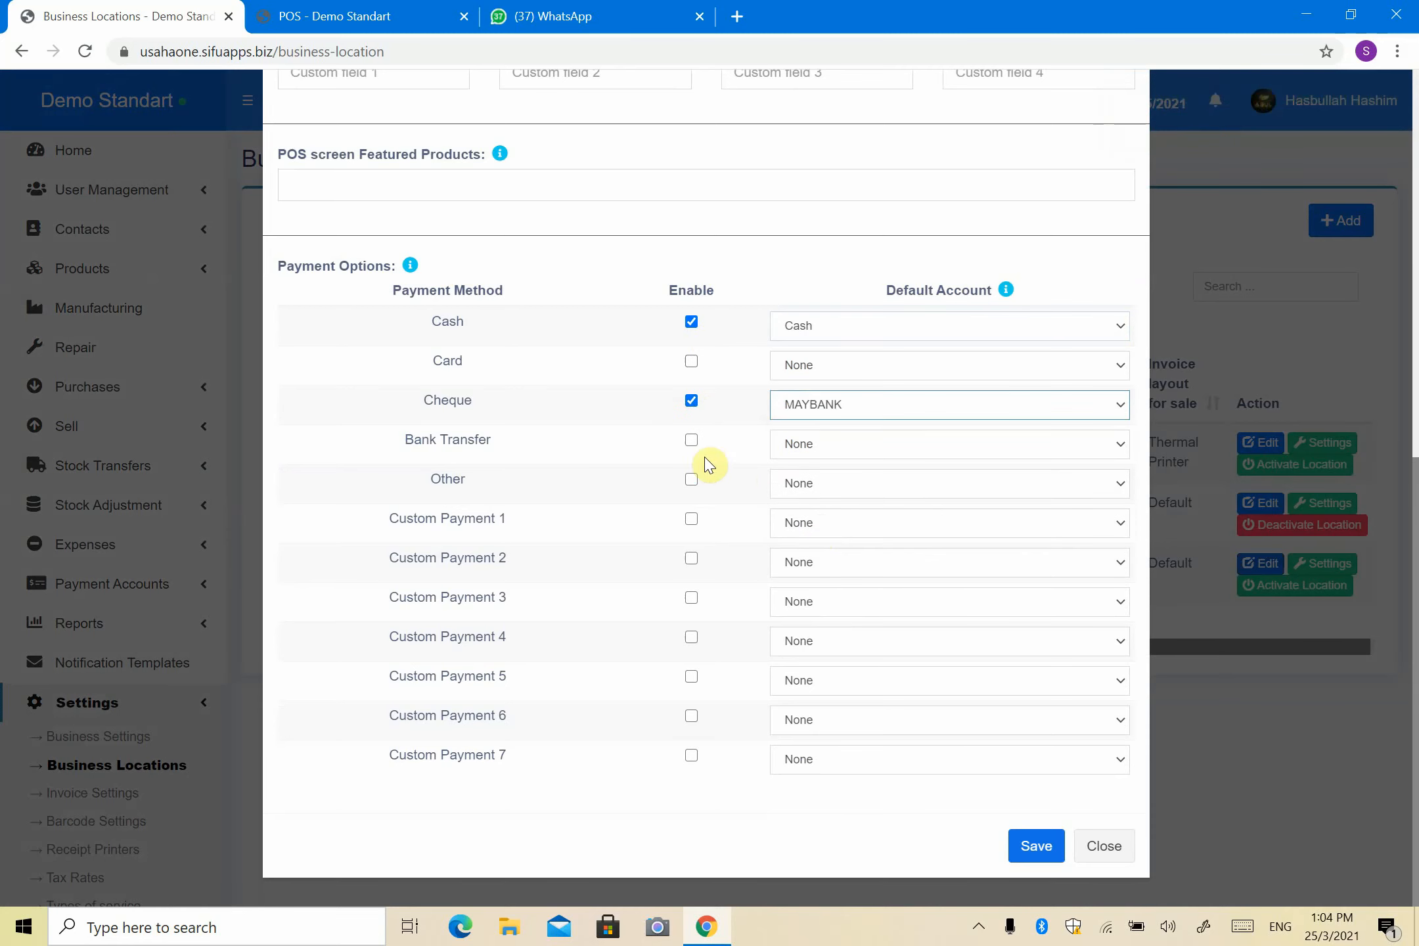
pyautogui.click(692, 440)
pyautogui.click(839, 448)
pyautogui.click(830, 527)
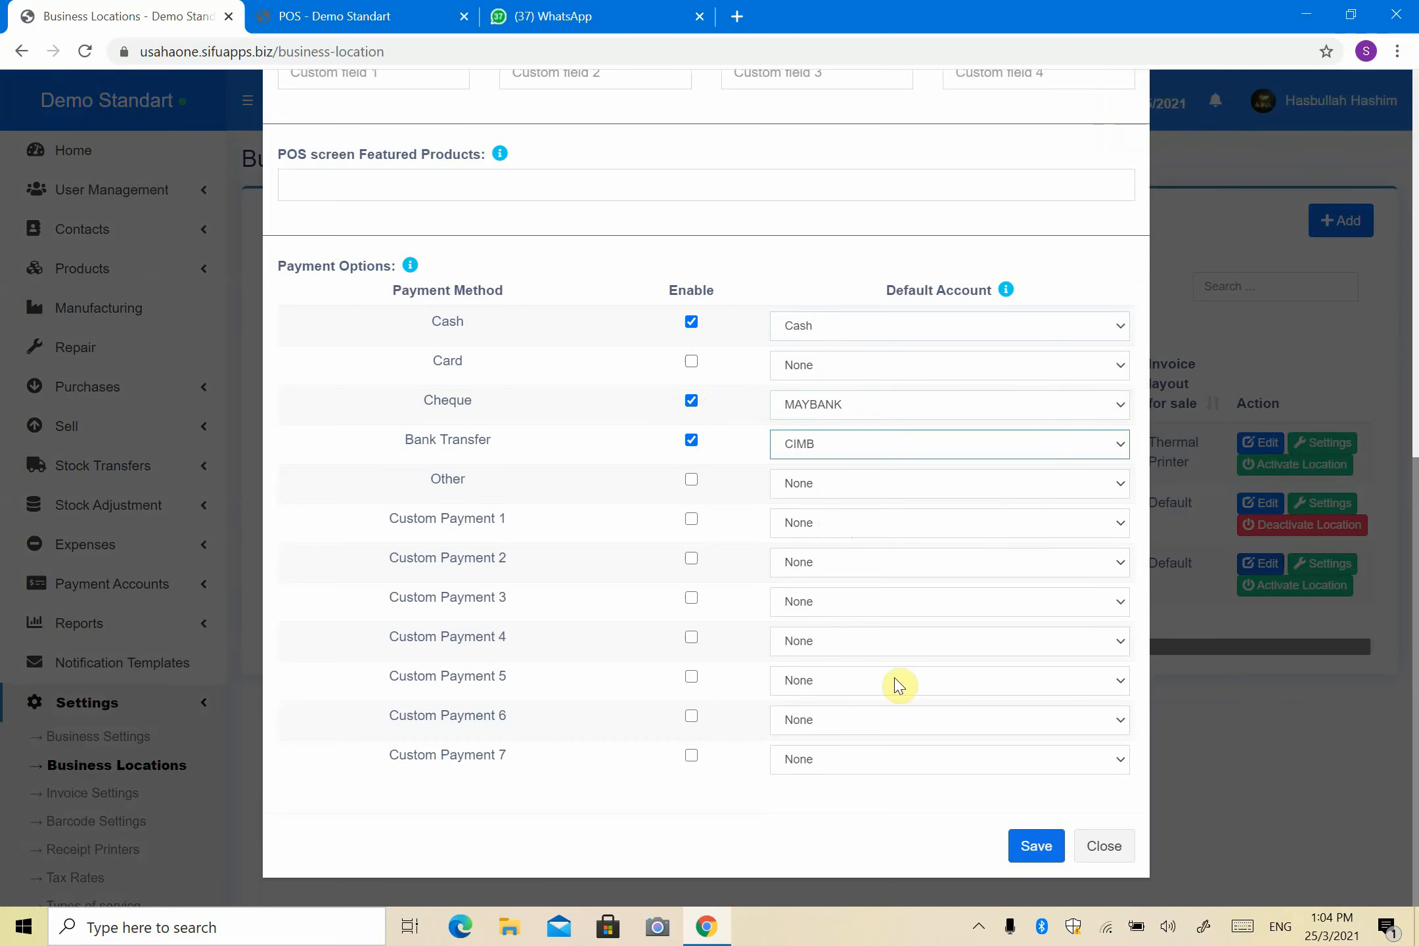
pyautogui.click(1033, 846)
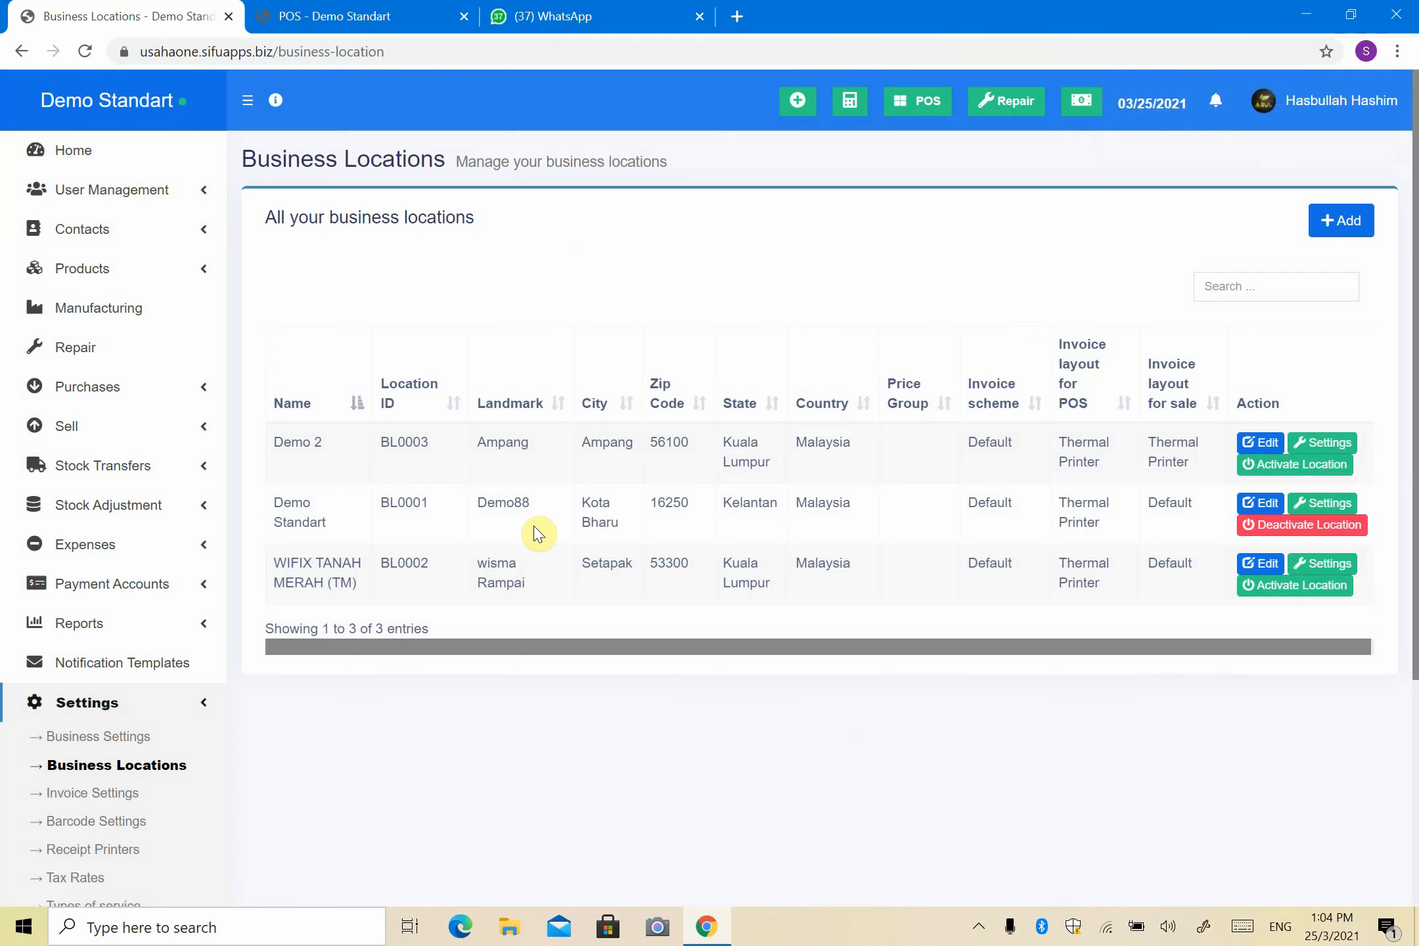
# Step: Open the Payment Account Report and scroll through each payment's linked account, such as Cash or CIMB
pyautogui.scroll(-5, 479, 580)
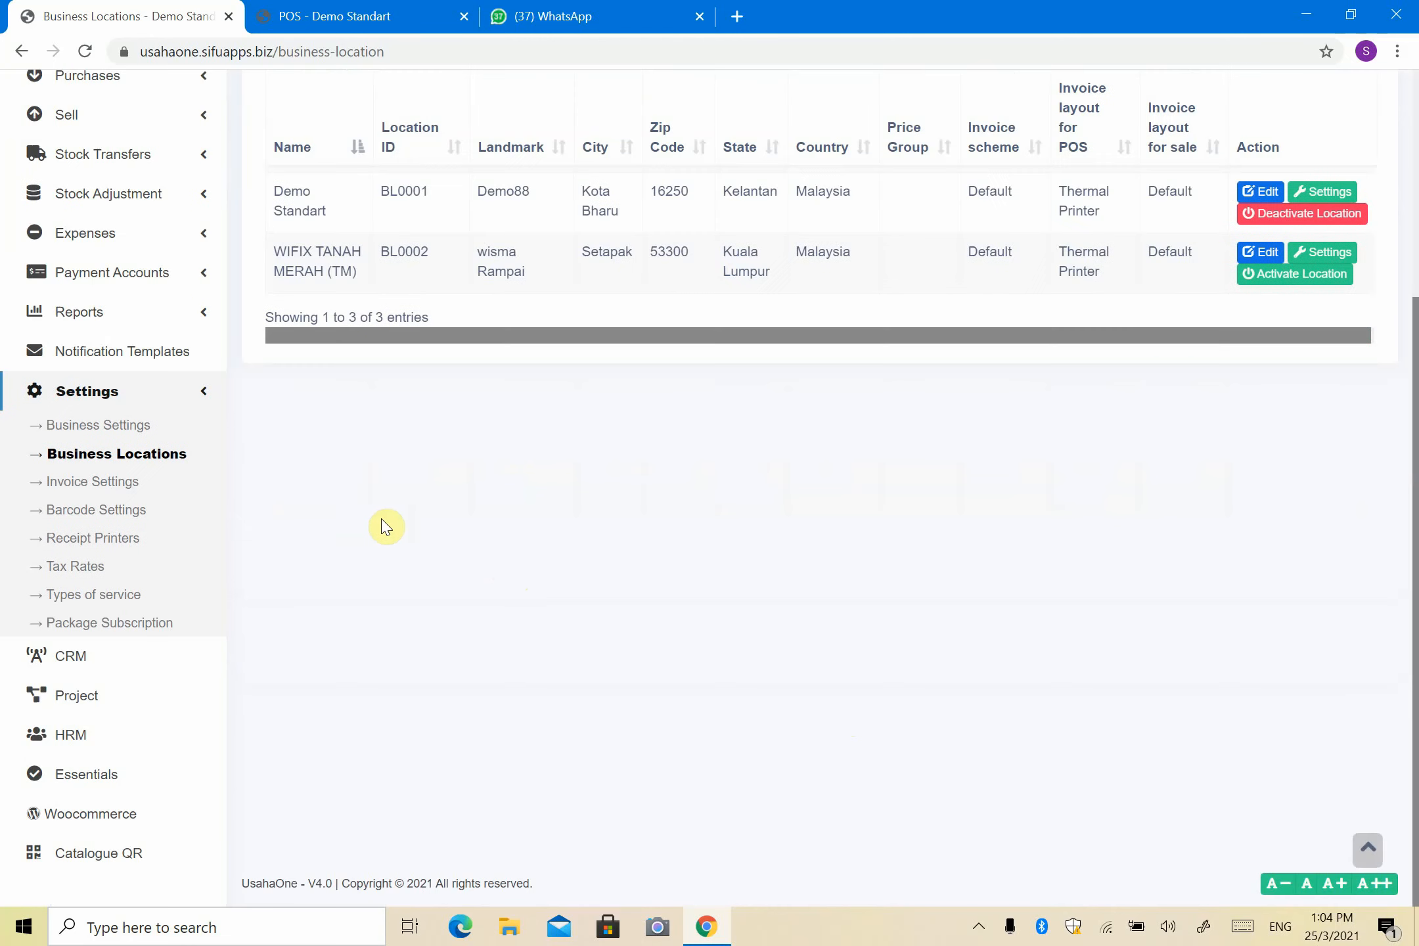
pyautogui.scroll(2, 115, 434)
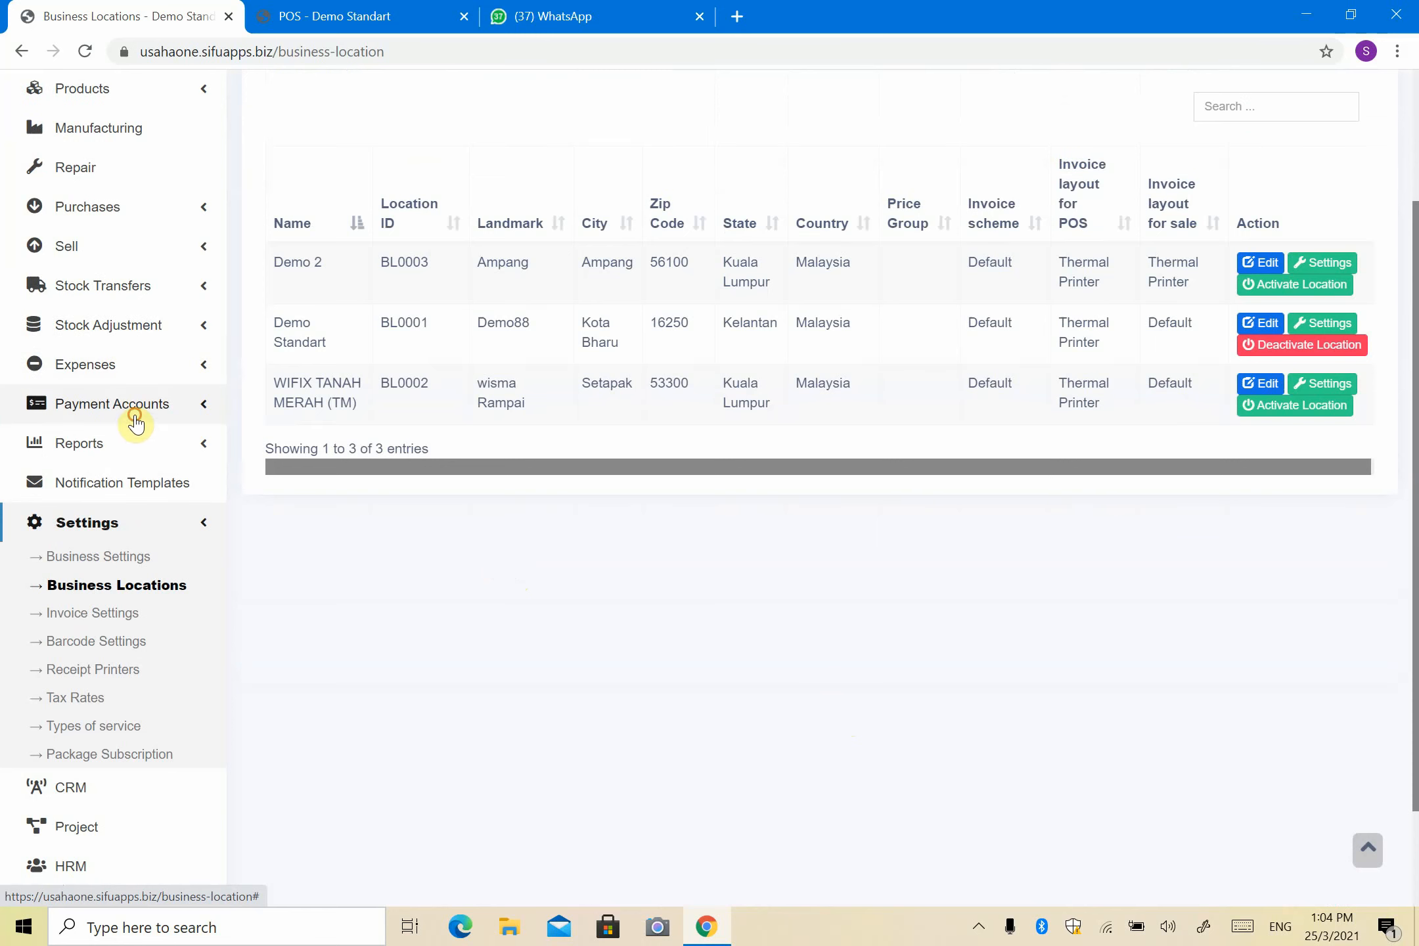
pyautogui.click(136, 421)
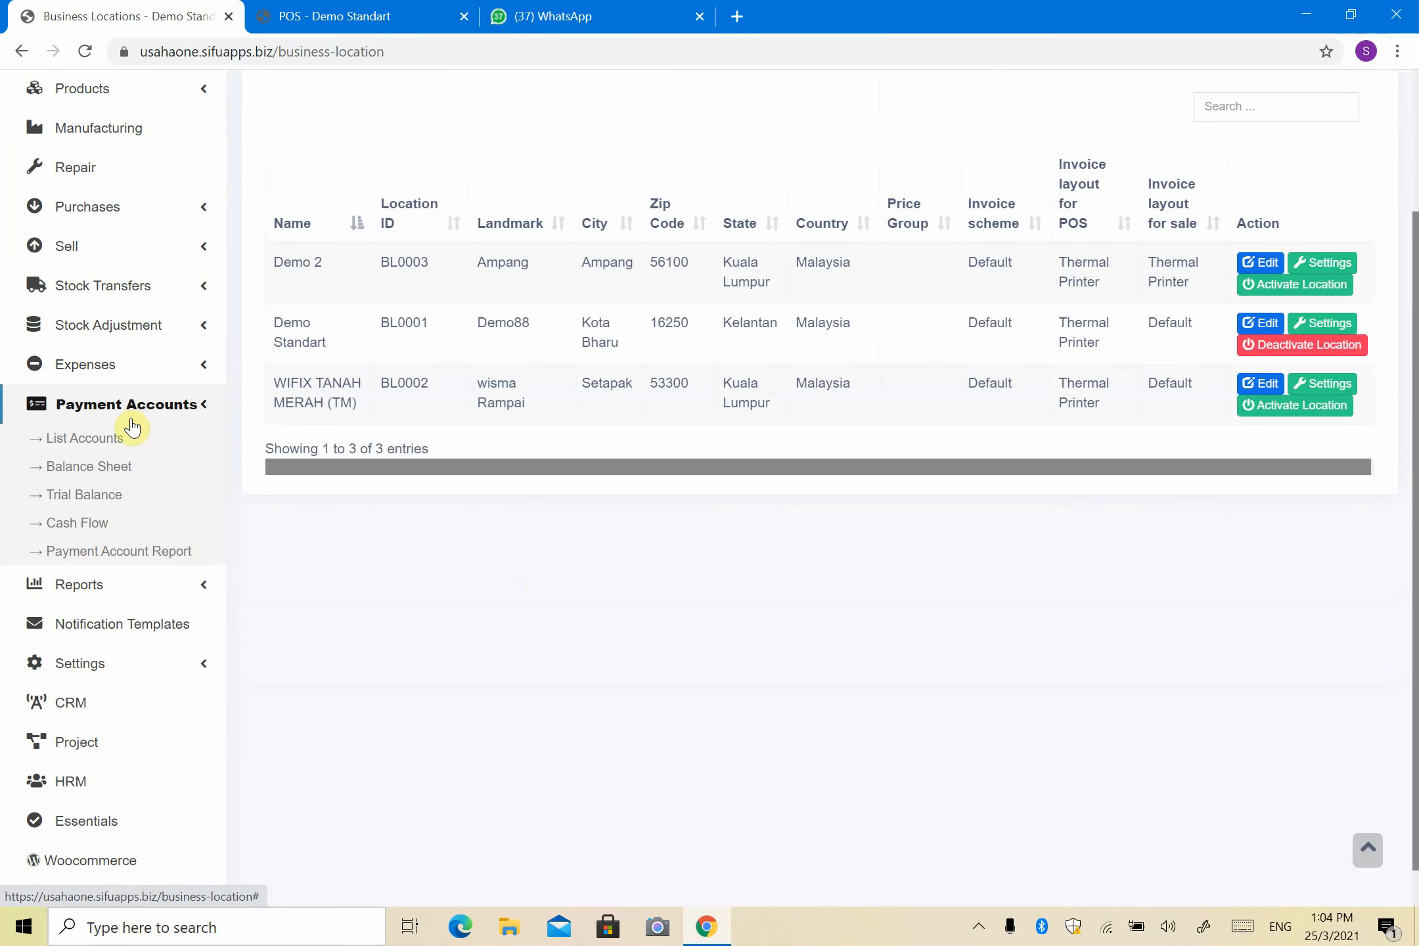
pyautogui.click(102, 556)
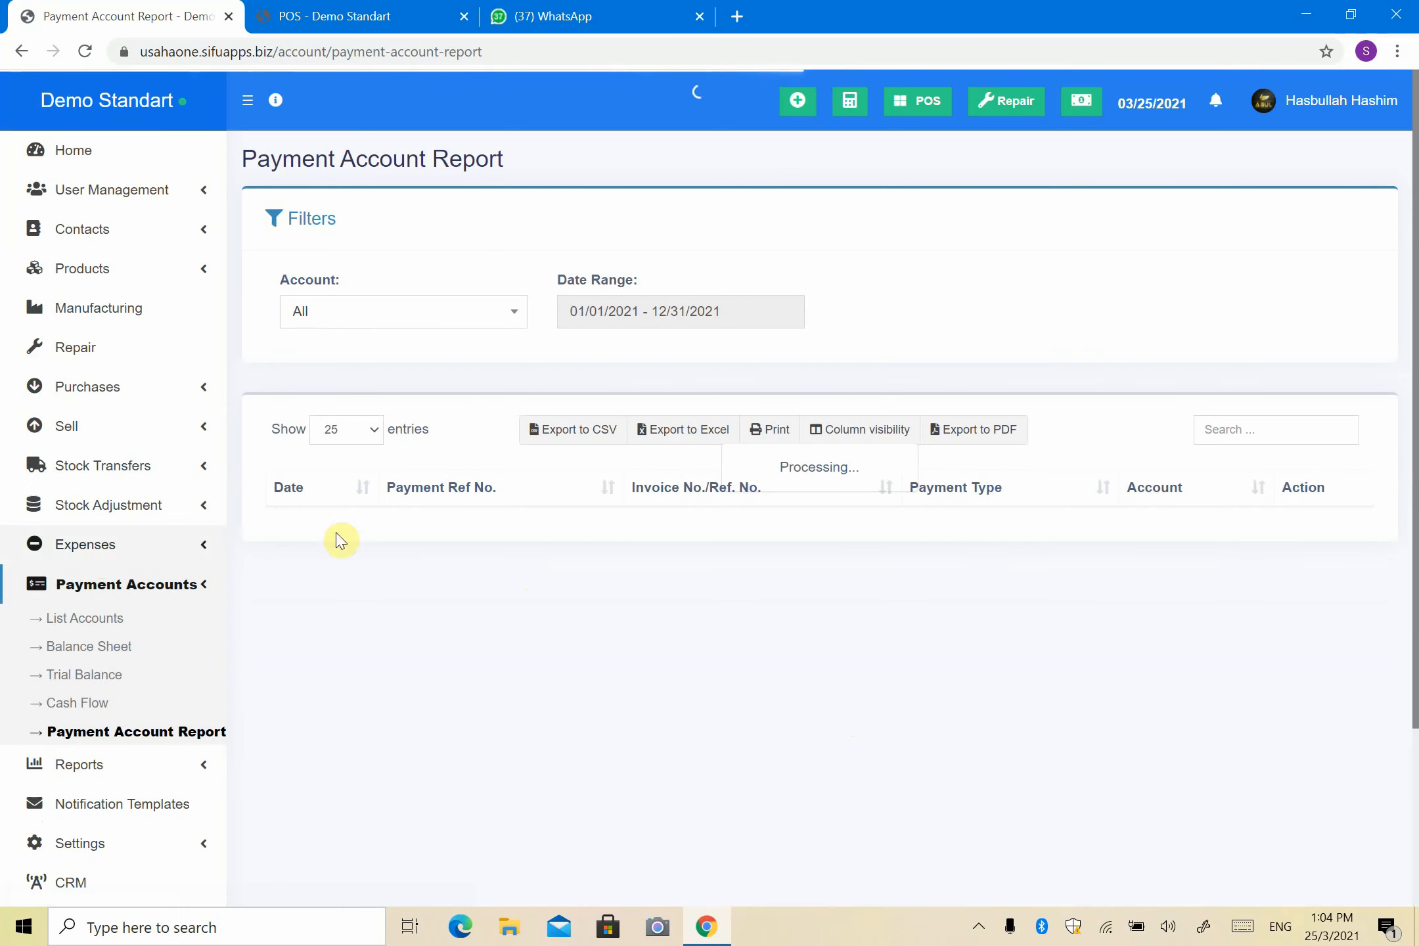
pyautogui.scroll(-4, 1176, 402)
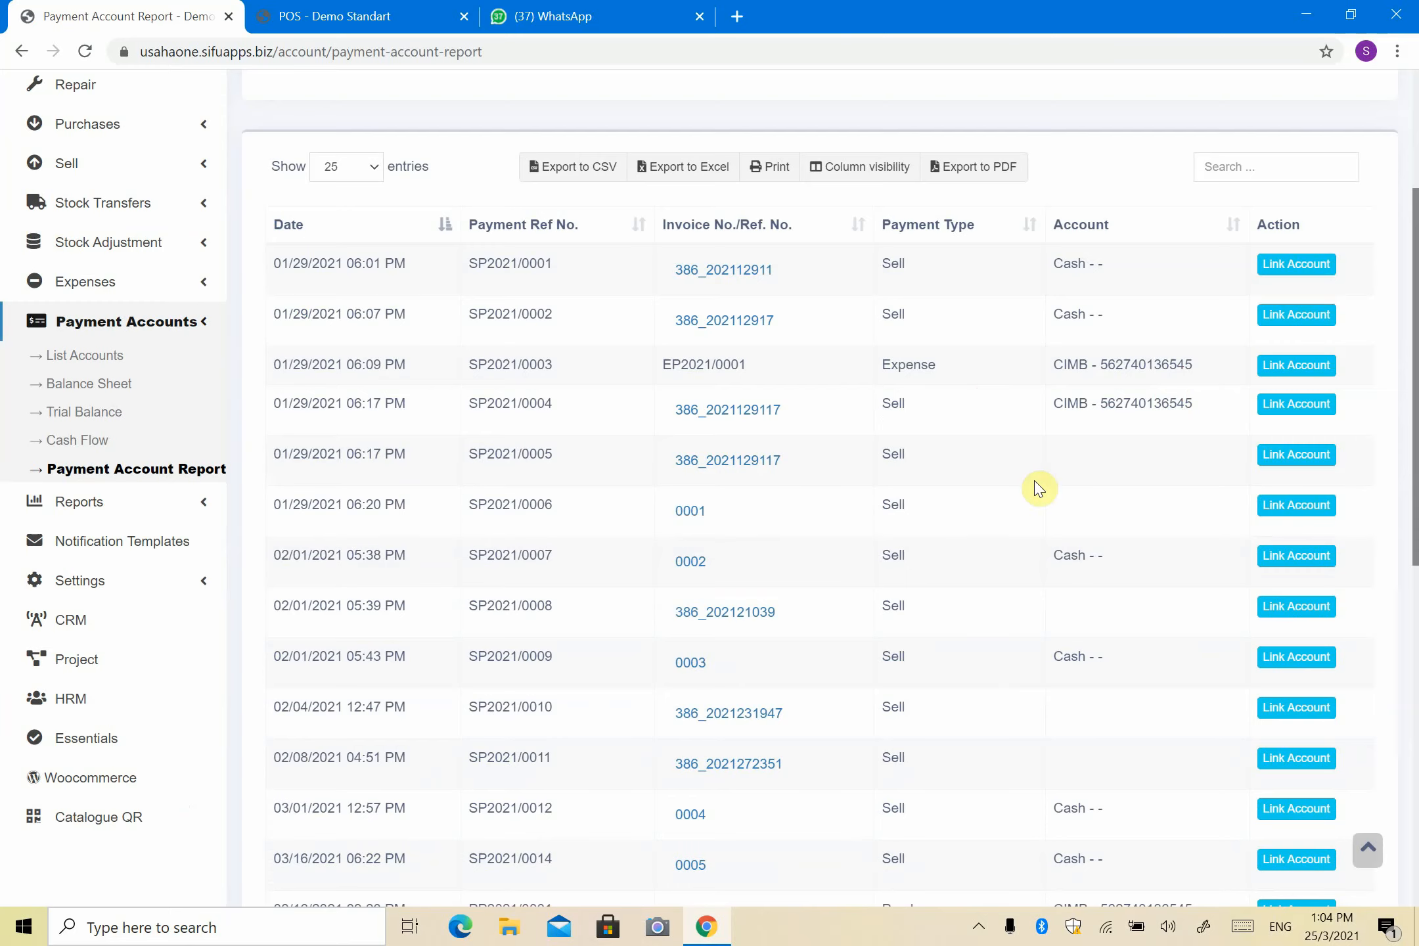
pyautogui.scroll(-4, 677, 317)
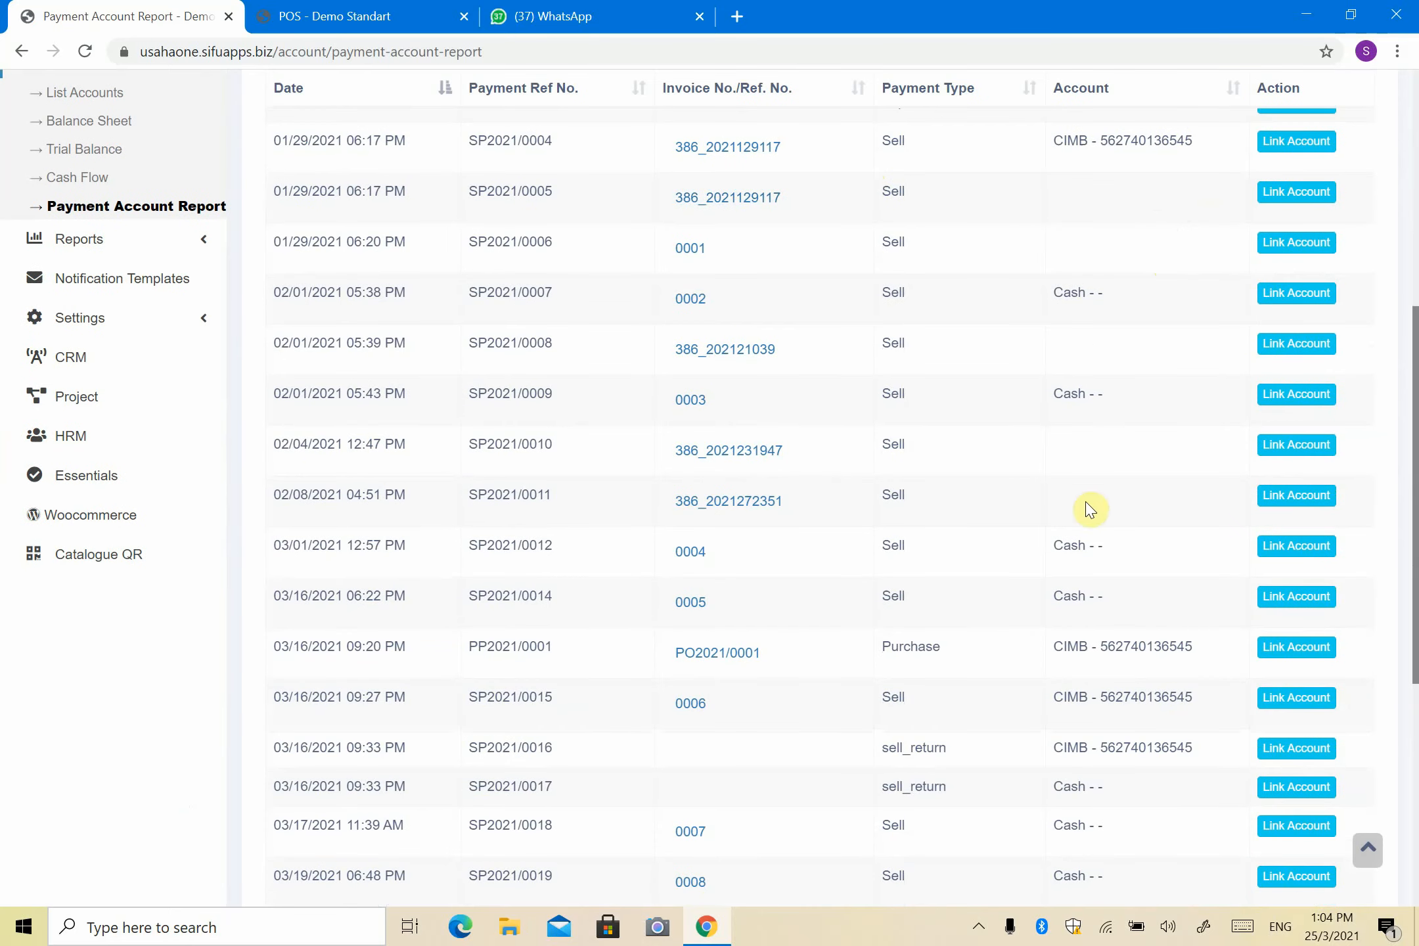
pyautogui.scroll(-6, 1069, 417)
pyautogui.scroll(-2, 1083, 519)
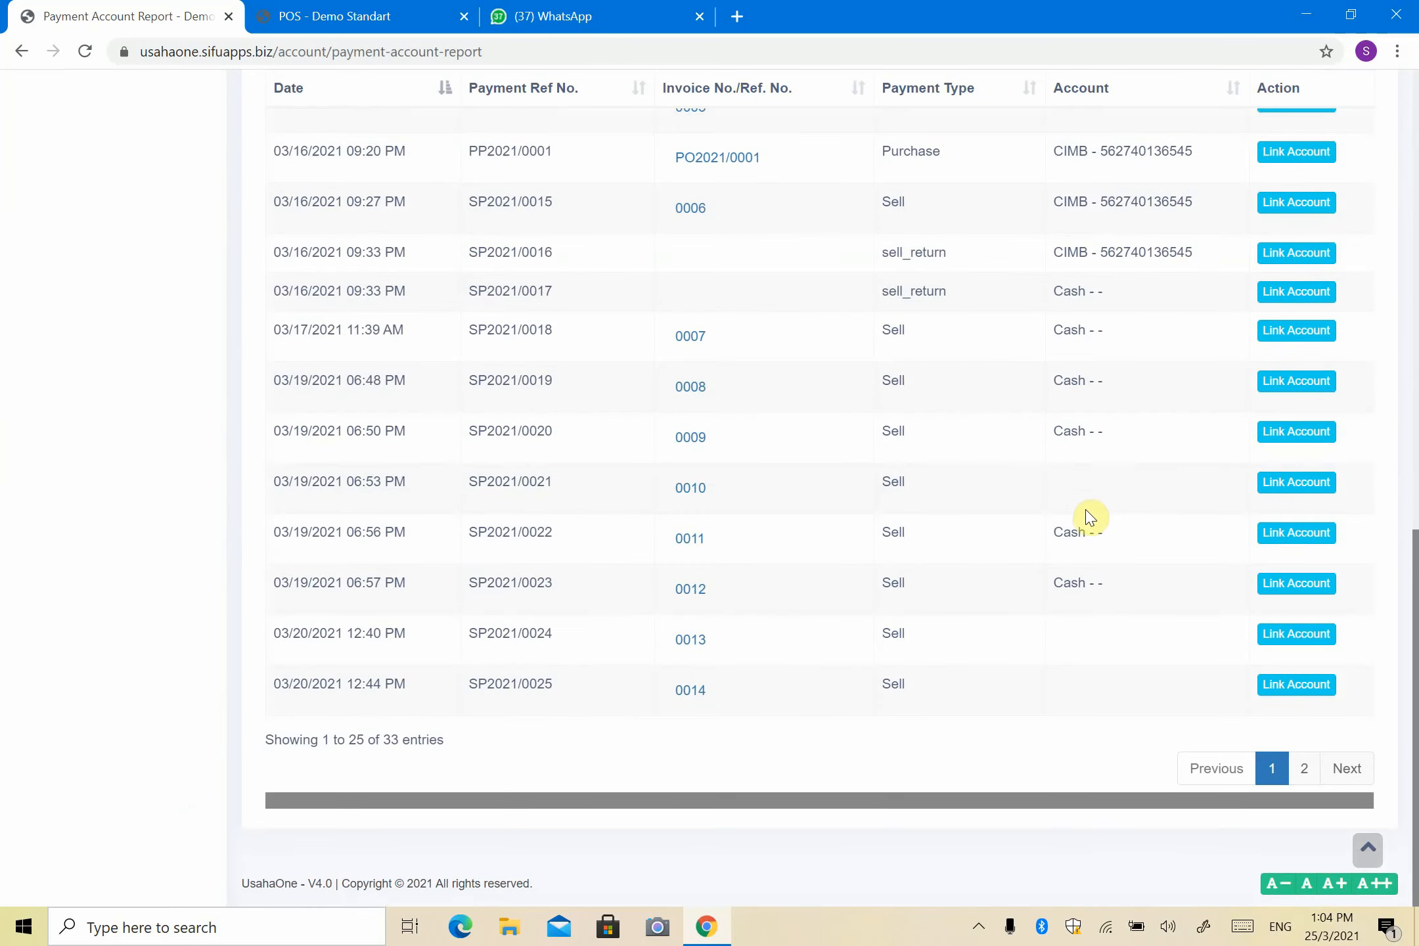
pyautogui.scroll(20, 1081, 602)
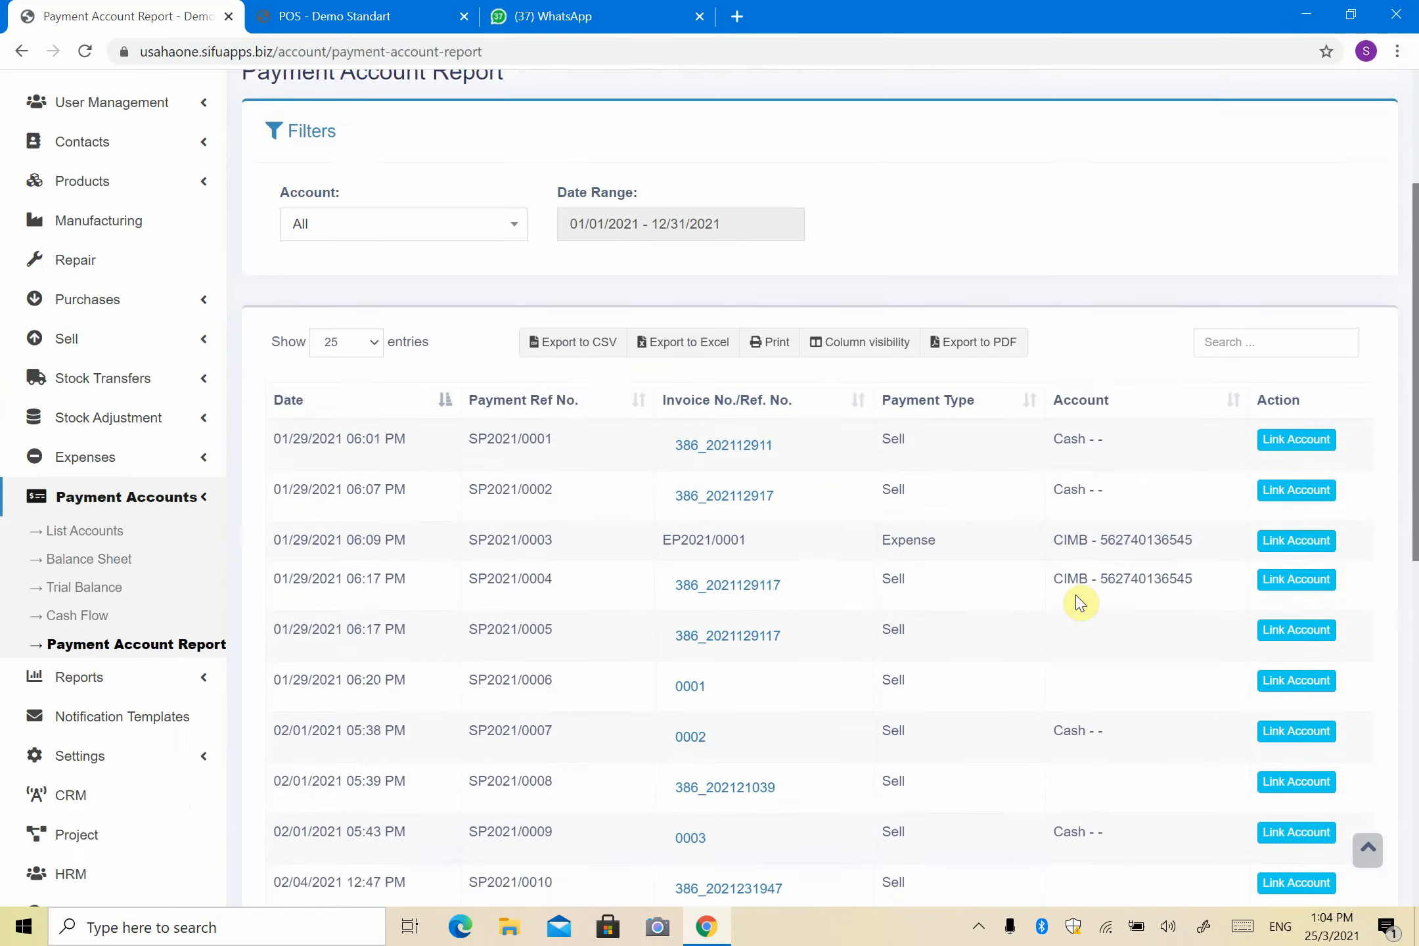
pyautogui.scroll(-1, 1246, 560)
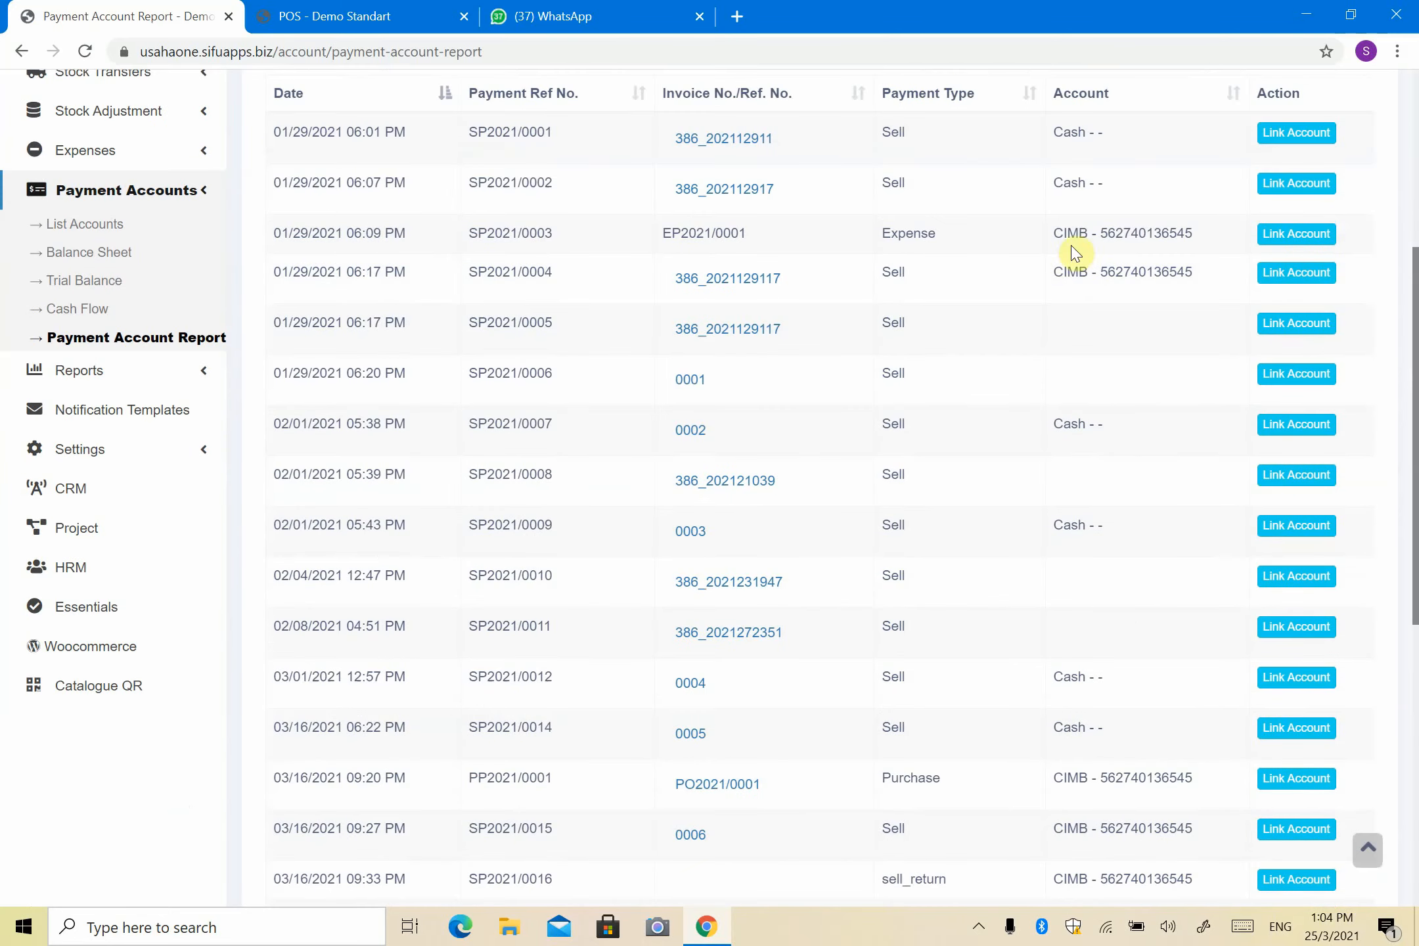
pyautogui.scroll(5, 917, 366)
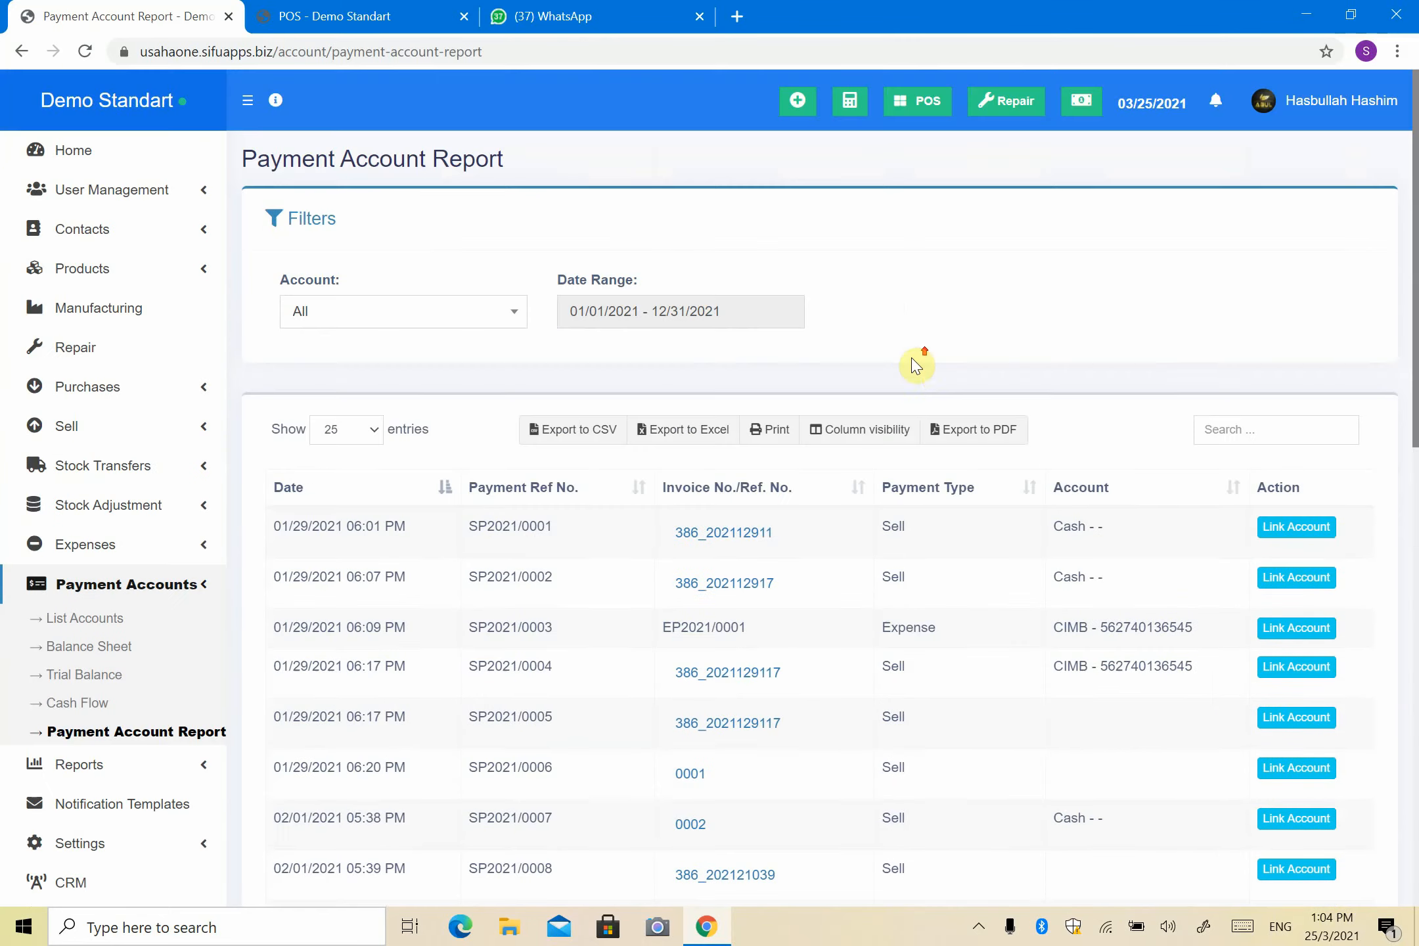
pyautogui.scroll(-7, 628, 426)
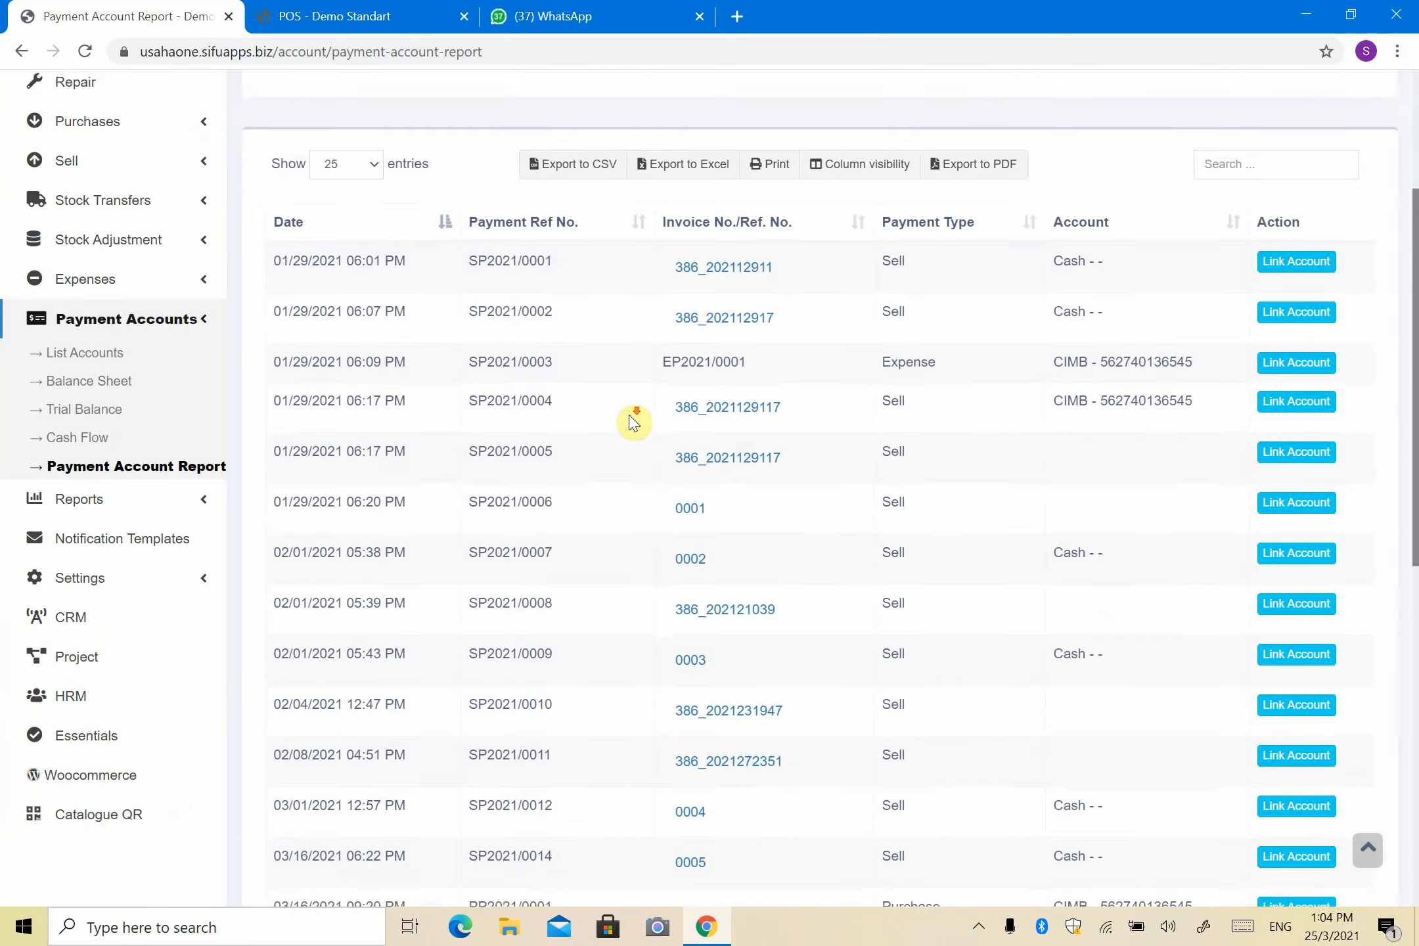
pyautogui.scroll(8, 631, 423)
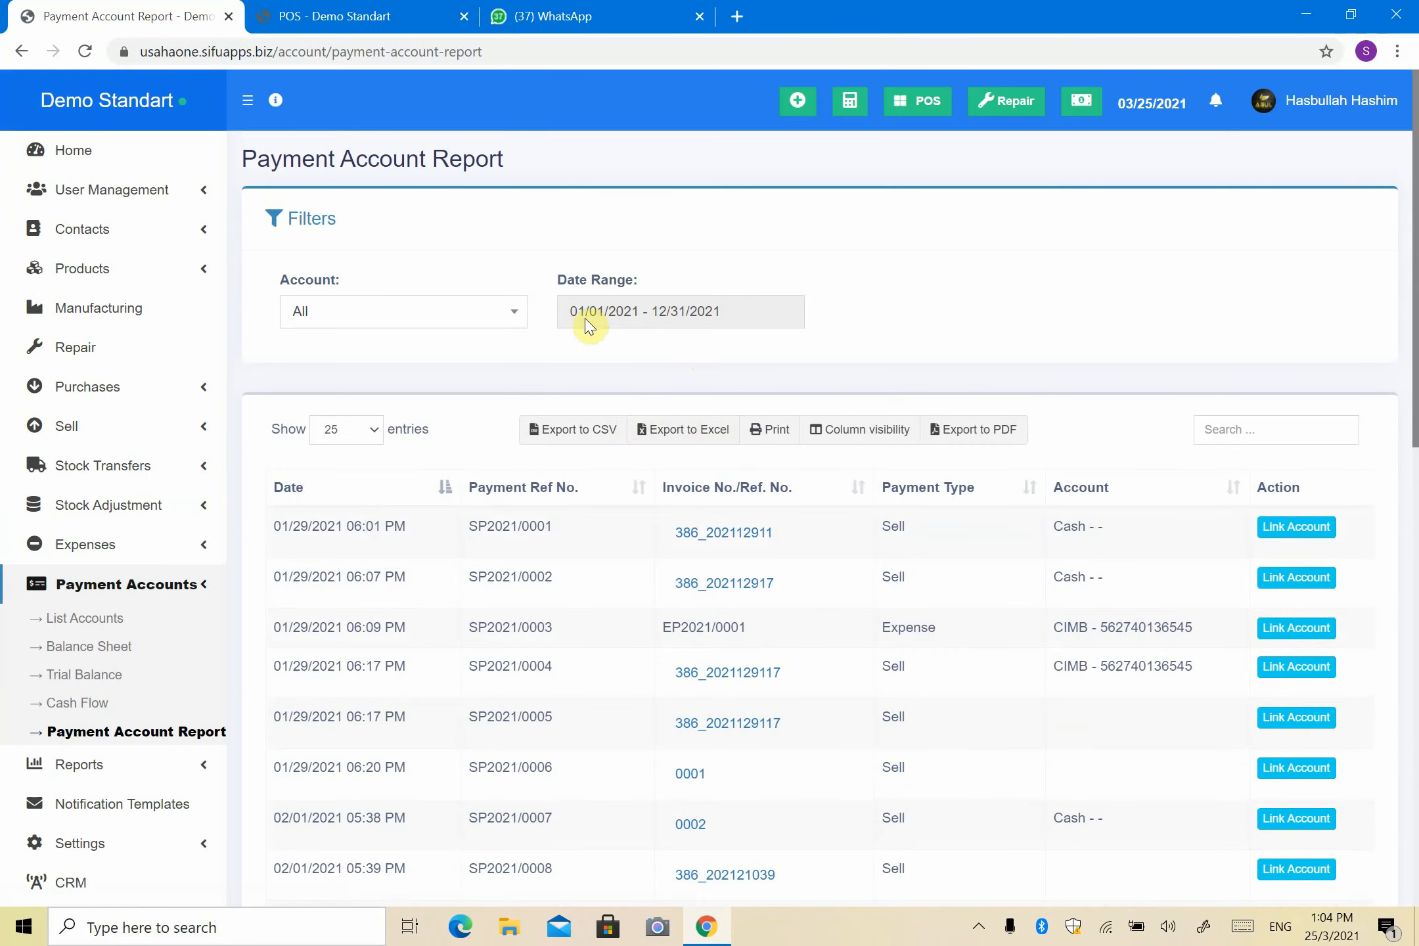
# Step: Check the account filter and date-range presets, leaving All and 01/01/2021–12/31/2021 unchanged
pyautogui.click(454, 315)
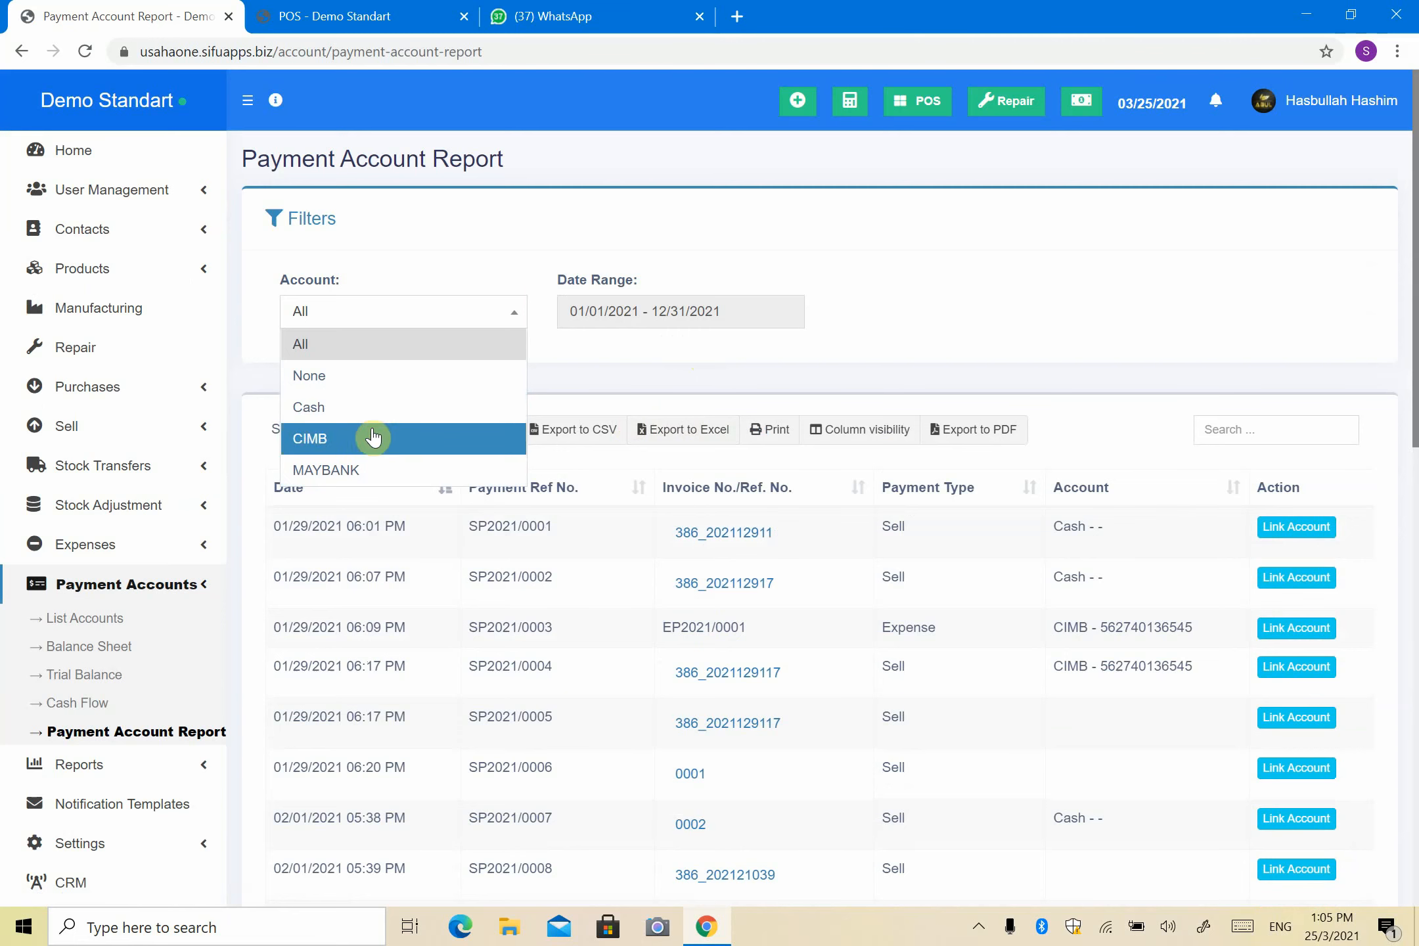
pyautogui.click(694, 355)
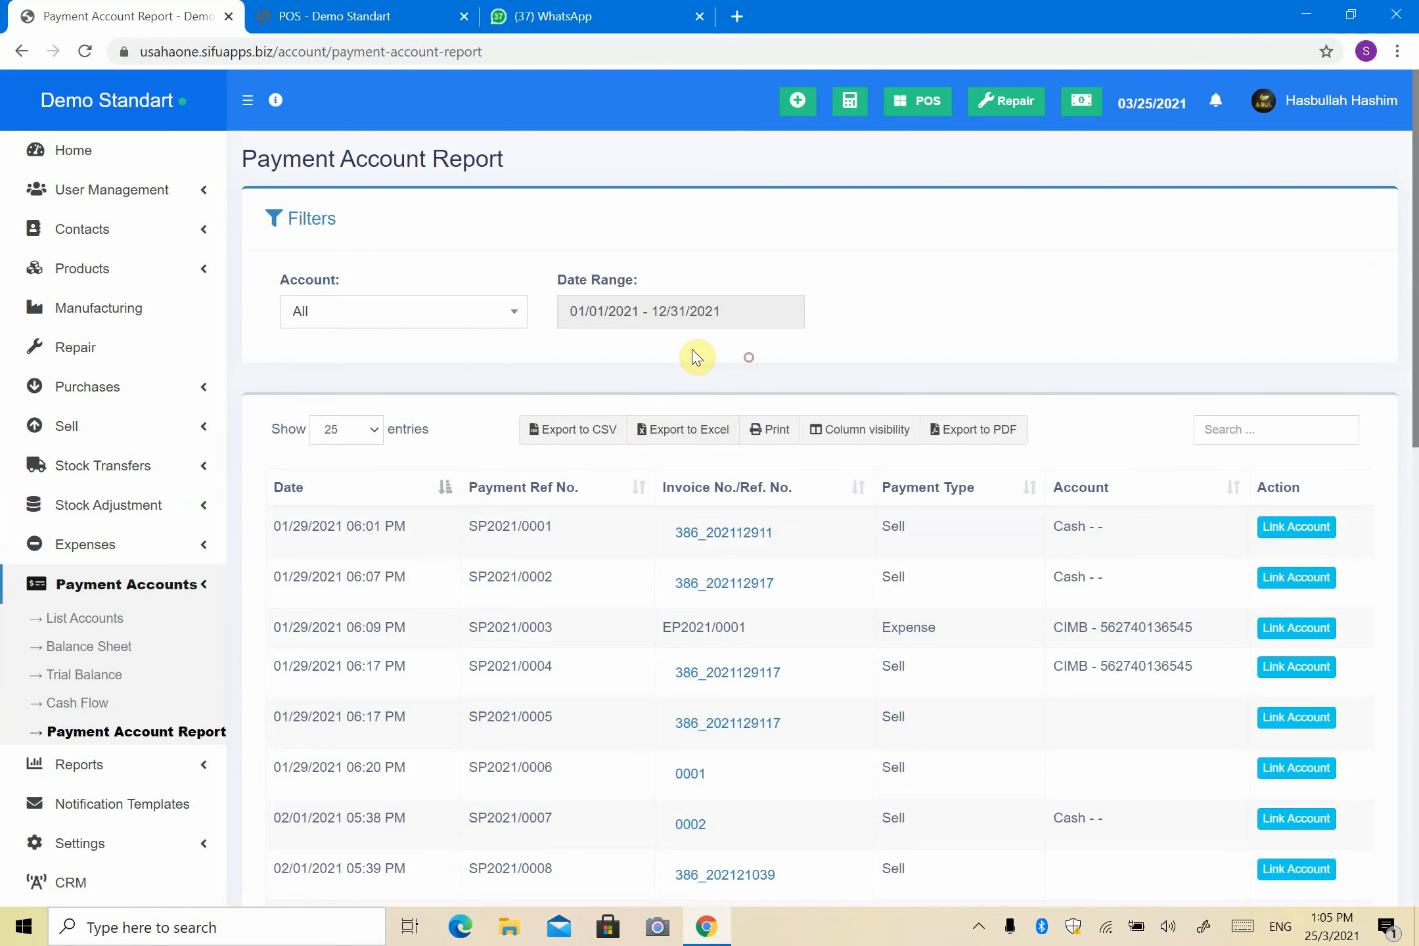
pyautogui.click(622, 313)
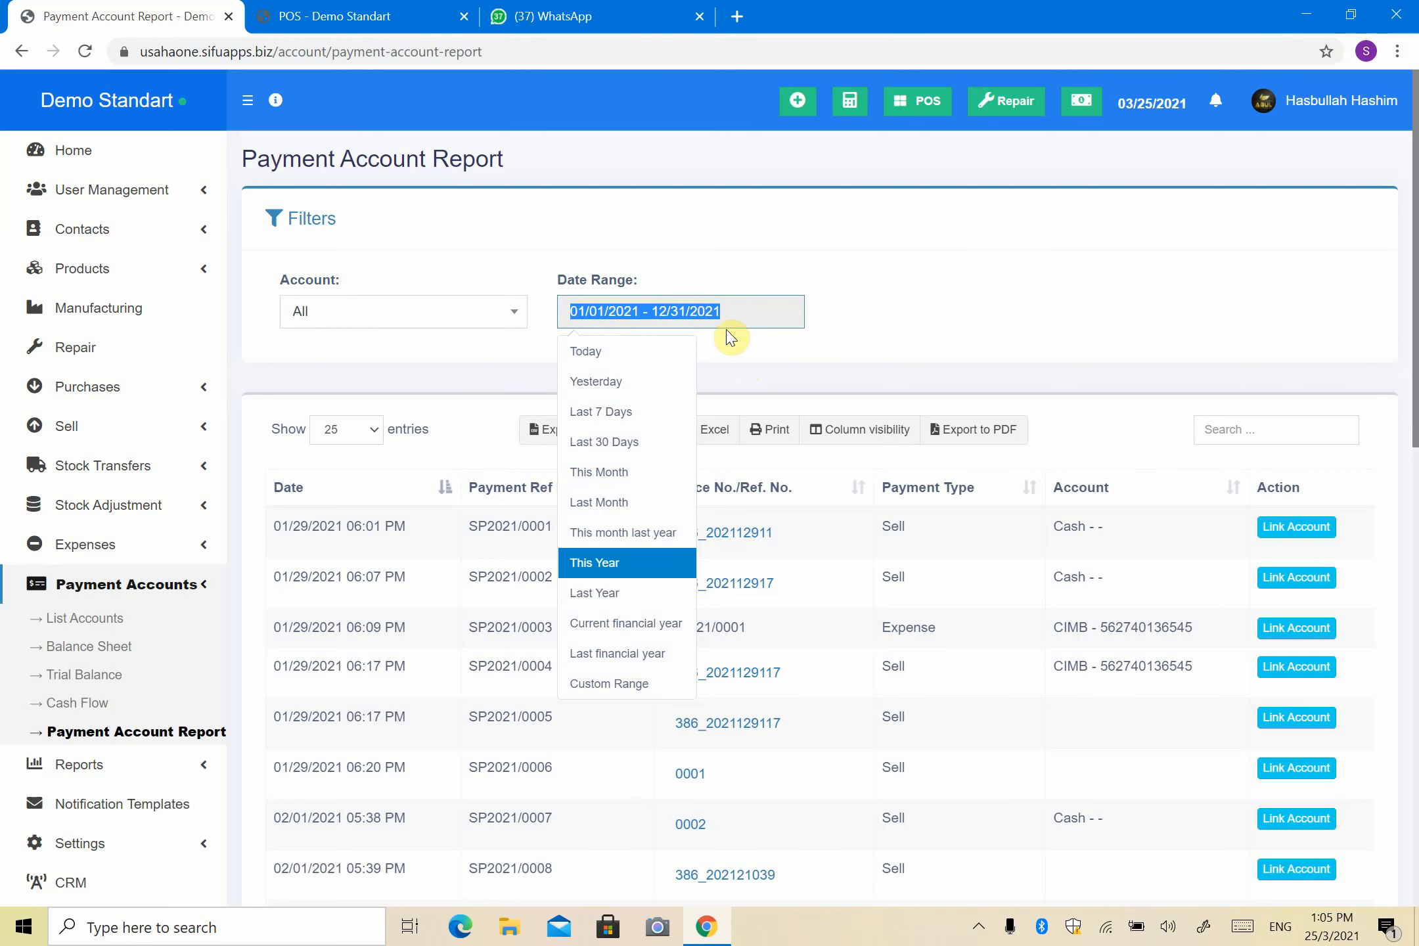
pyautogui.click(746, 349)
pyautogui.scroll(-3, 669, 405)
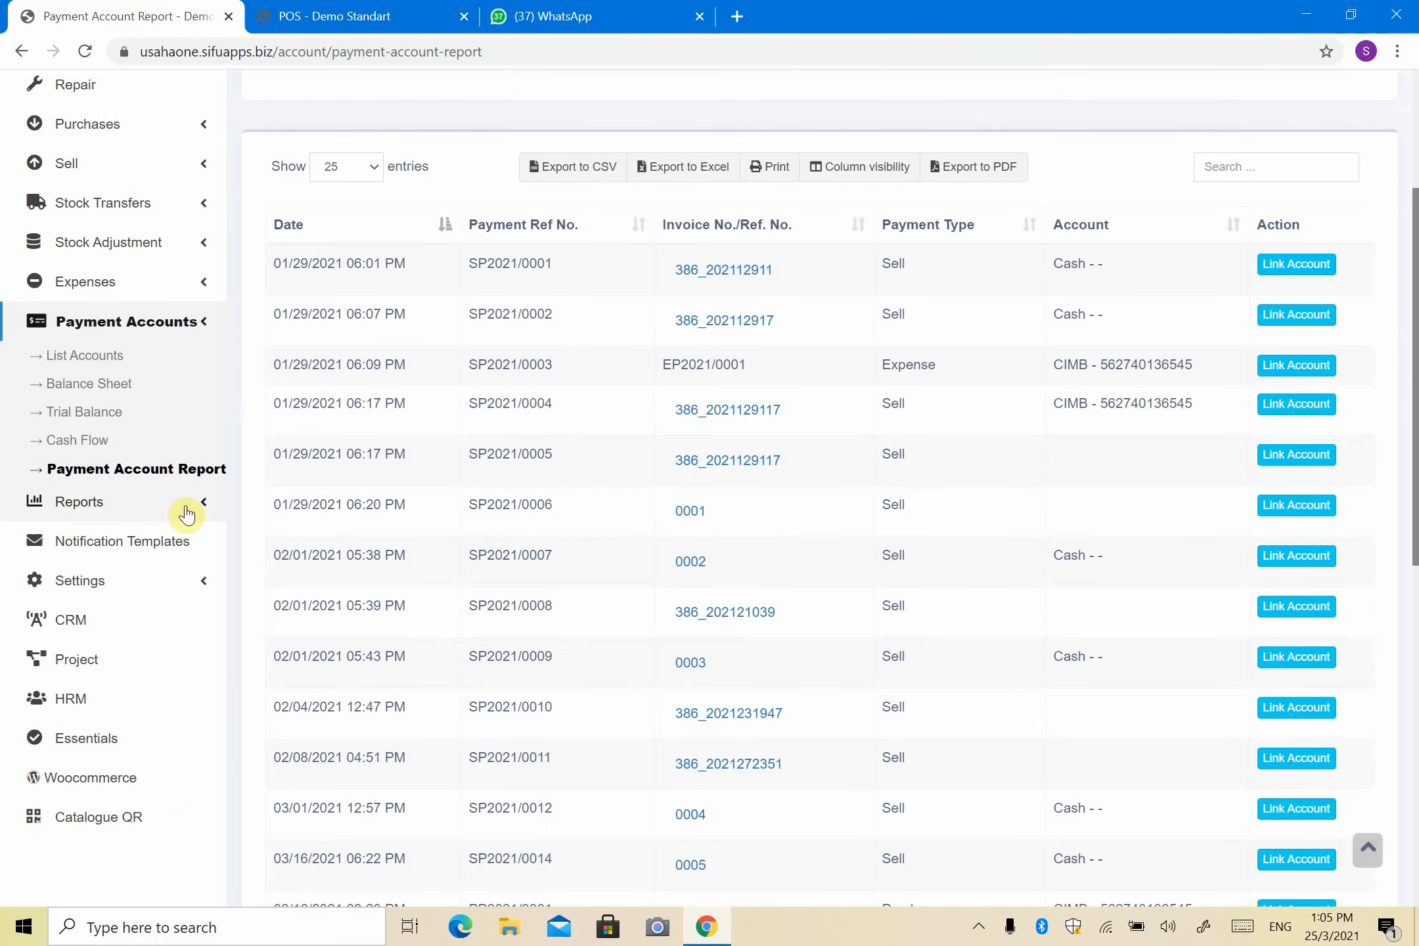
# Step: Open Cash Flow and highlight the MAYBANK RM 50,000.00 deposit, then scroll through the entries
pyautogui.click(83, 448)
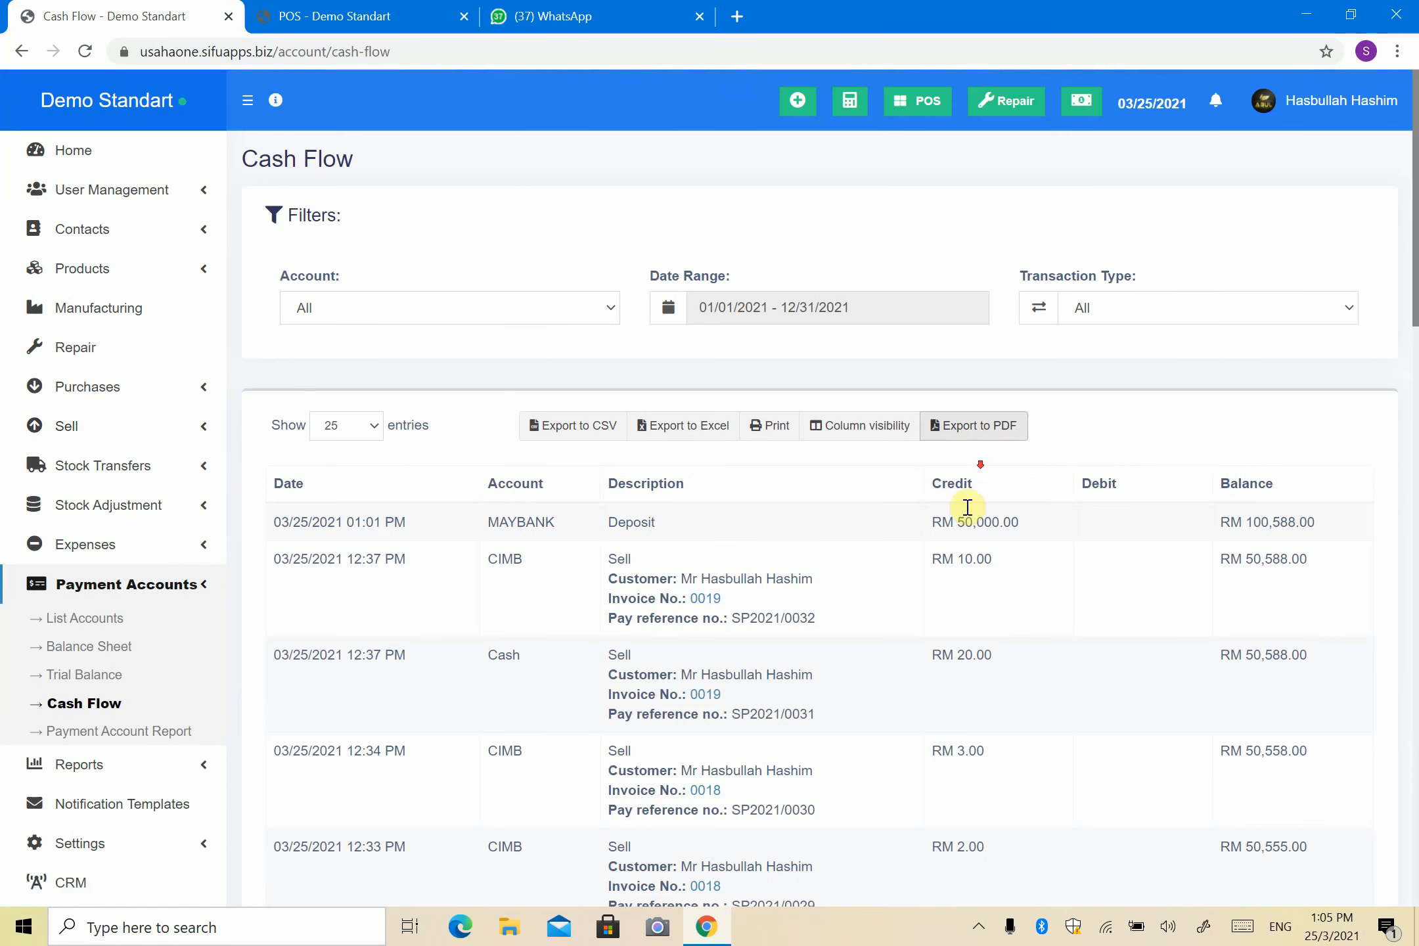
pyautogui.scroll(-8, 792, 497)
pyautogui.scroll(4, 816, 482)
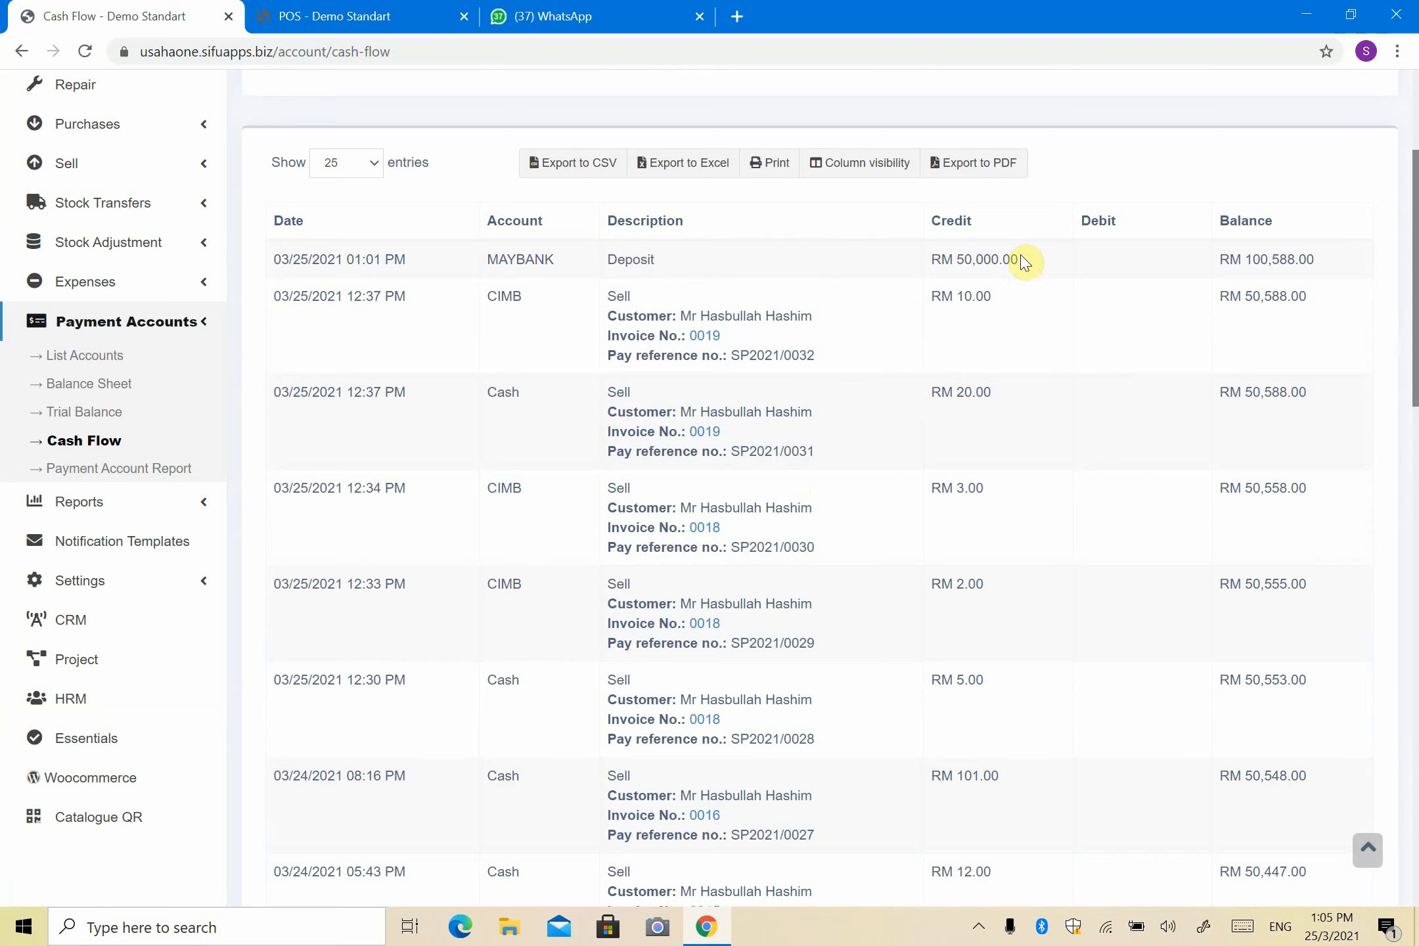
pyautogui.moveTo(1018, 260); pyautogui.dragTo(938, 264)
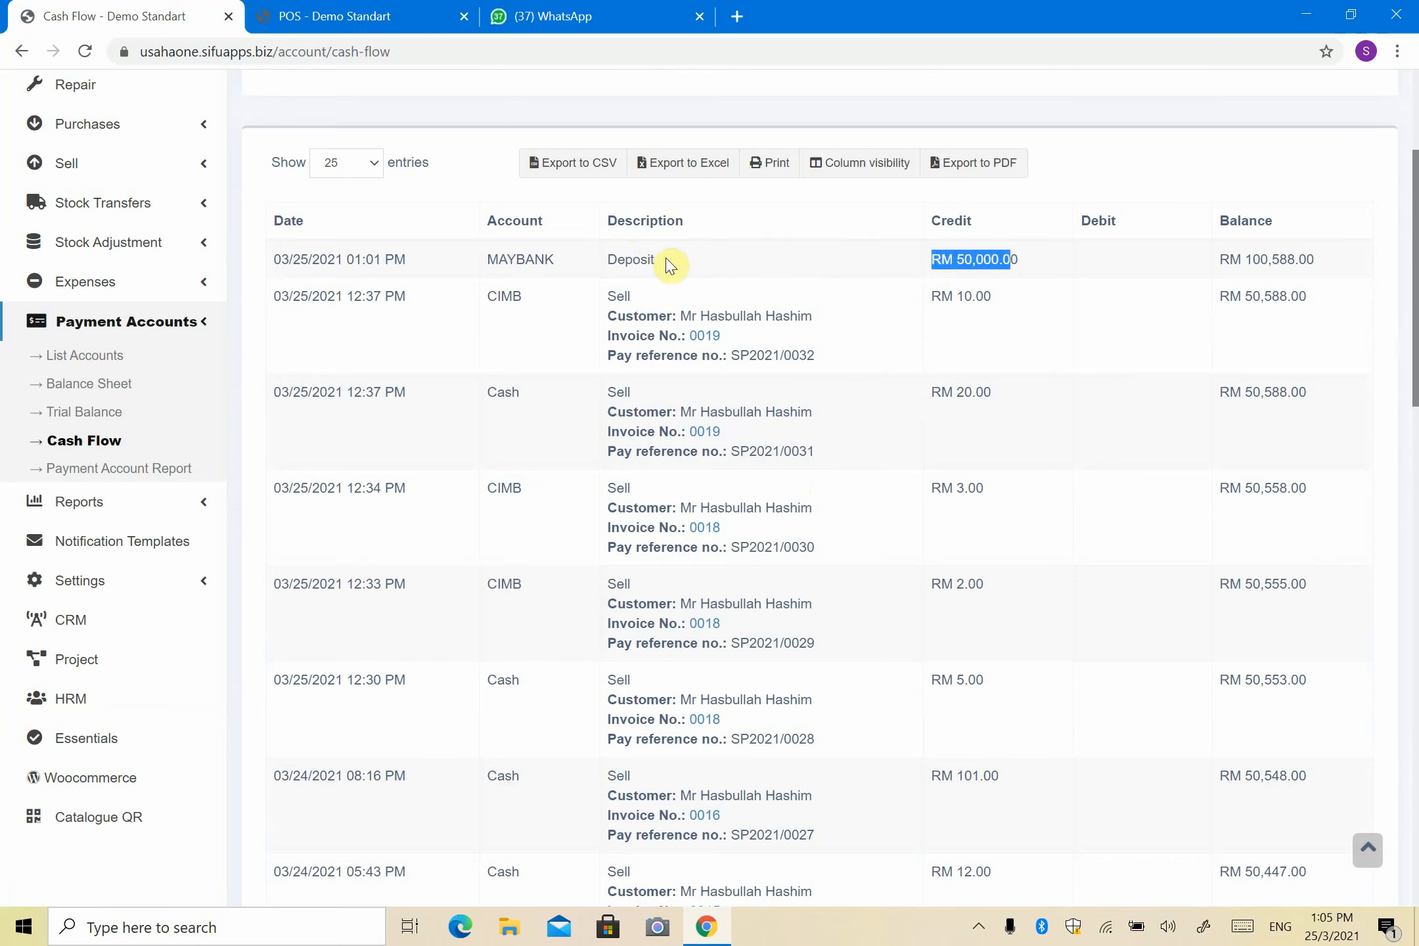
pyautogui.moveTo(1020, 261); pyautogui.dragTo(956, 260)
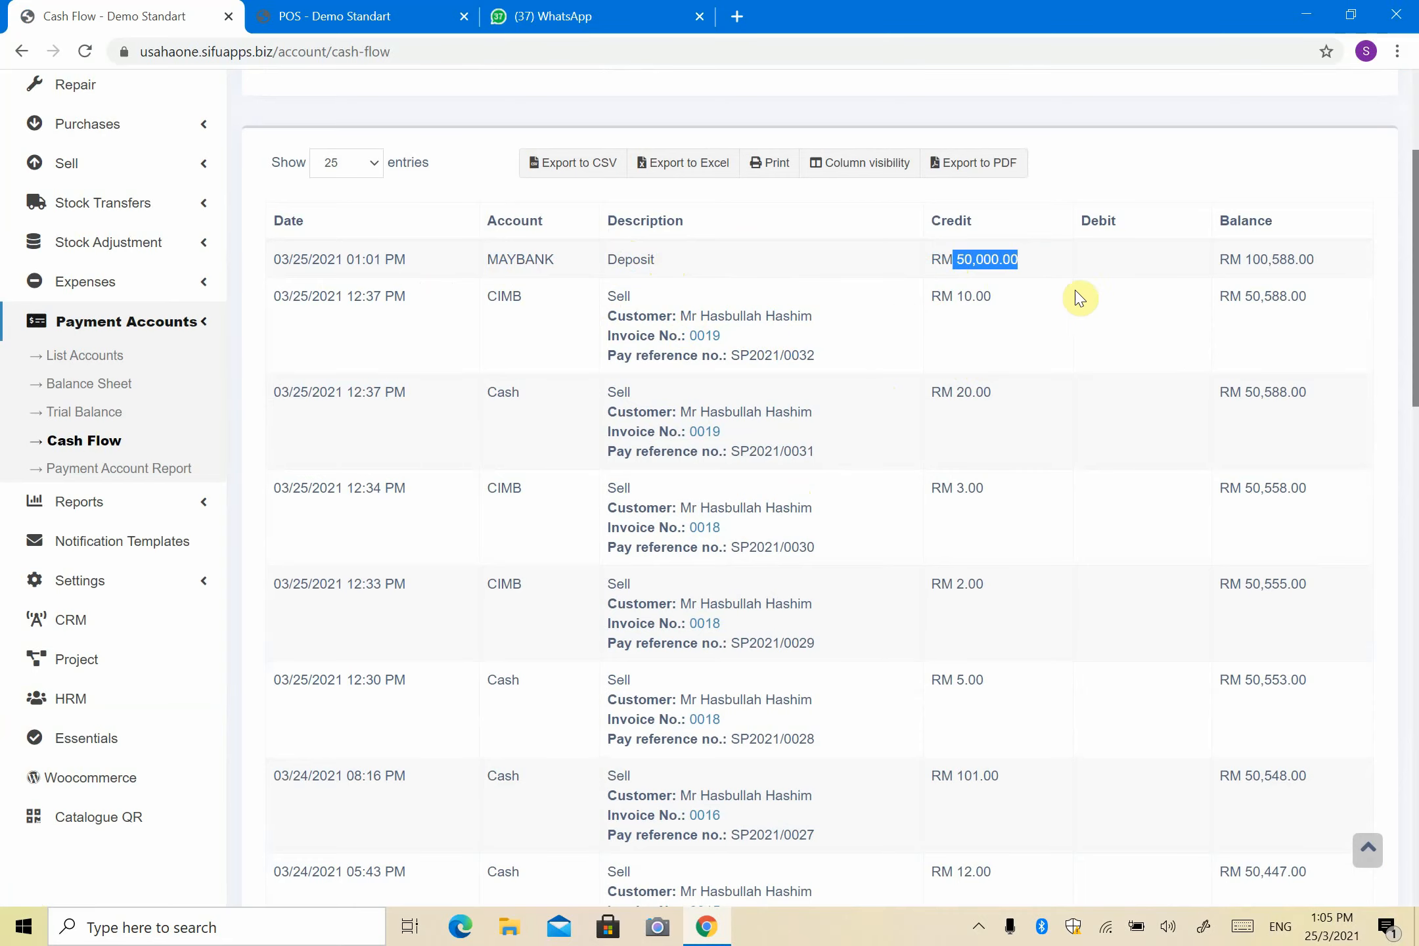
pyautogui.scroll(-2, 1061, 297)
pyautogui.scroll(-8, 1173, 358)
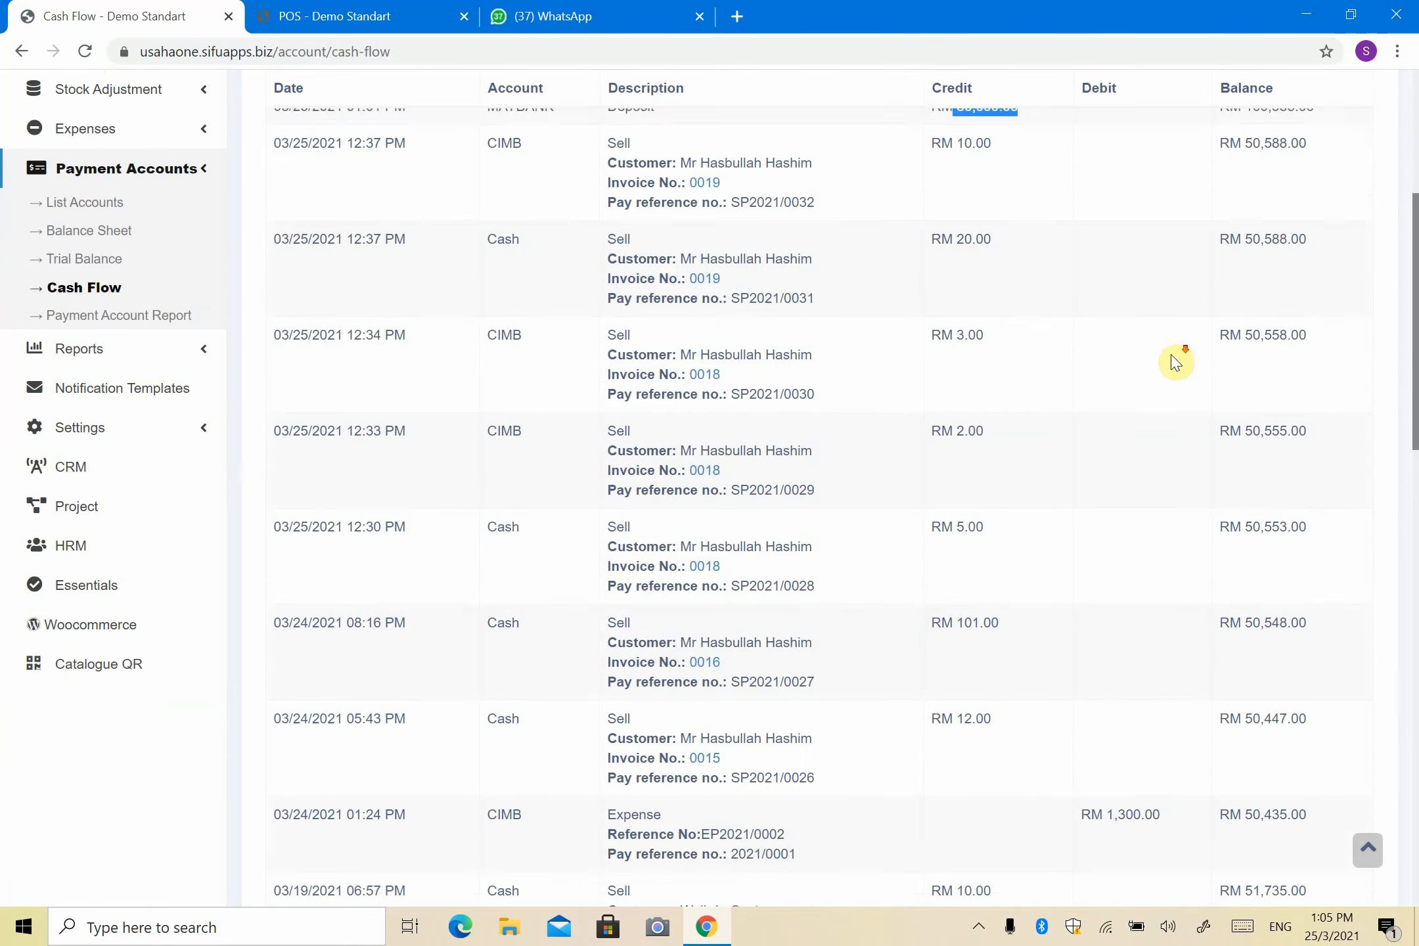
pyautogui.scroll(-6, 1052, 431)
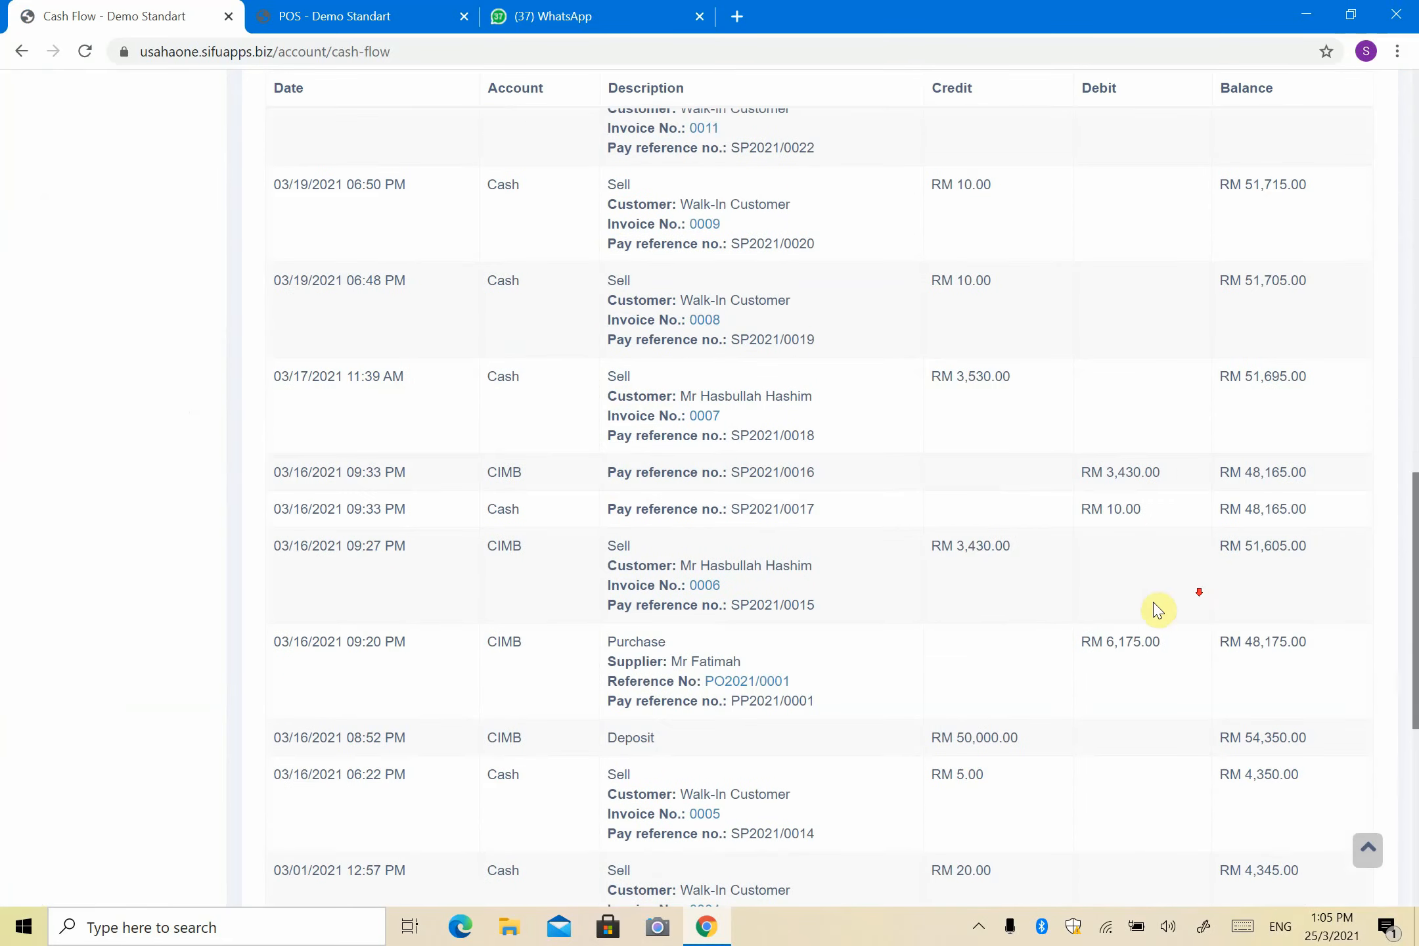
pyautogui.scroll(-6, 691, 580)
pyautogui.scroll(7, 971, 535)
pyautogui.scroll(20, 970, 536)
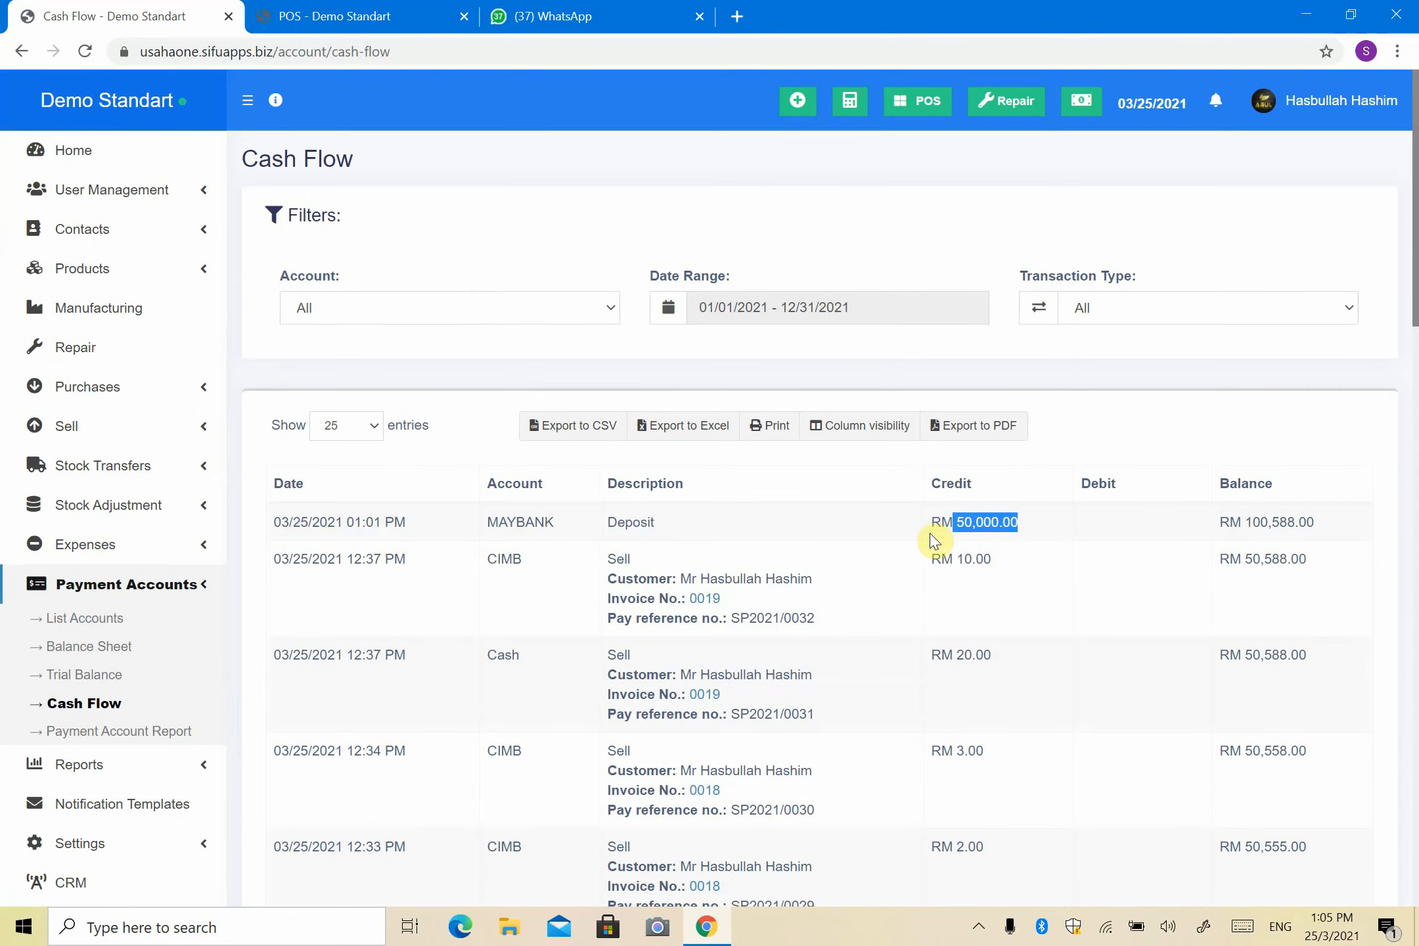
# Step: Inspect the Account and Transaction Type filter choices without changing them
pyautogui.click(392, 315)
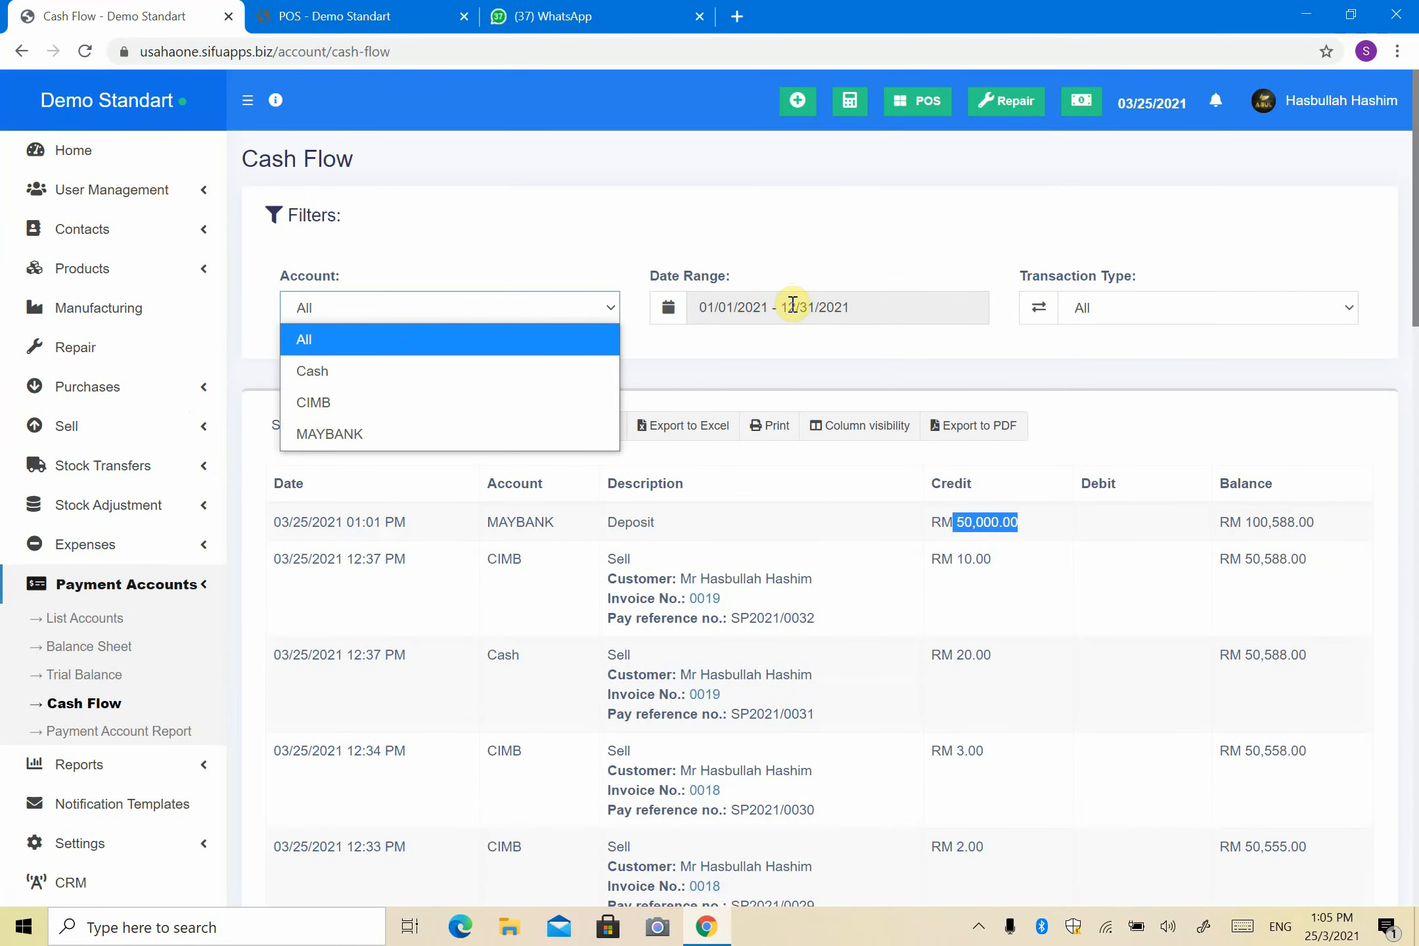
pyautogui.click(1157, 320)
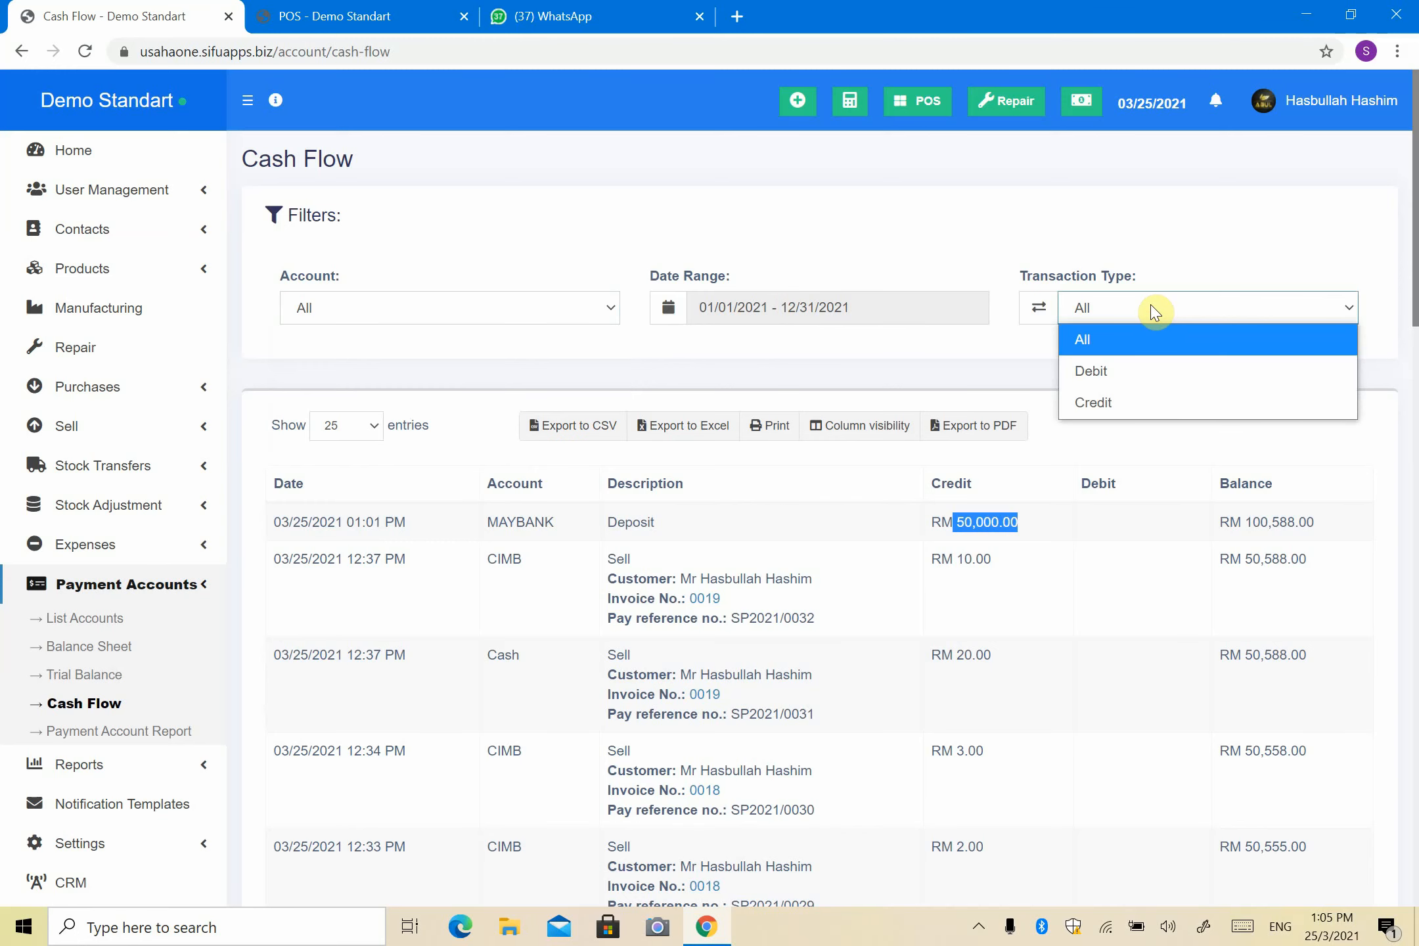
pyautogui.click(1022, 264)
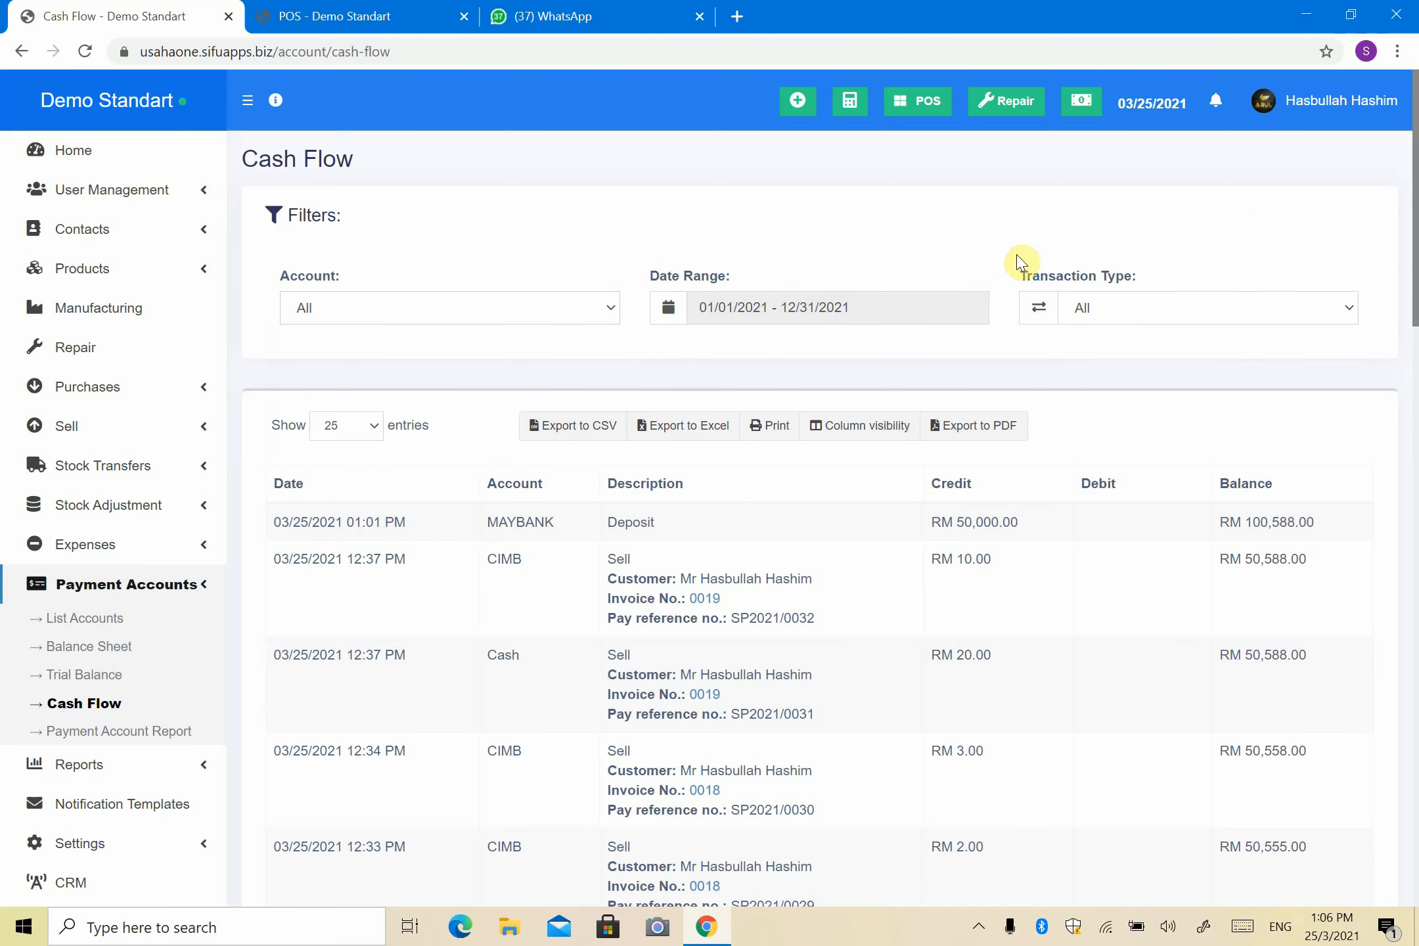
pyautogui.scroll(-2, 1020, 286)
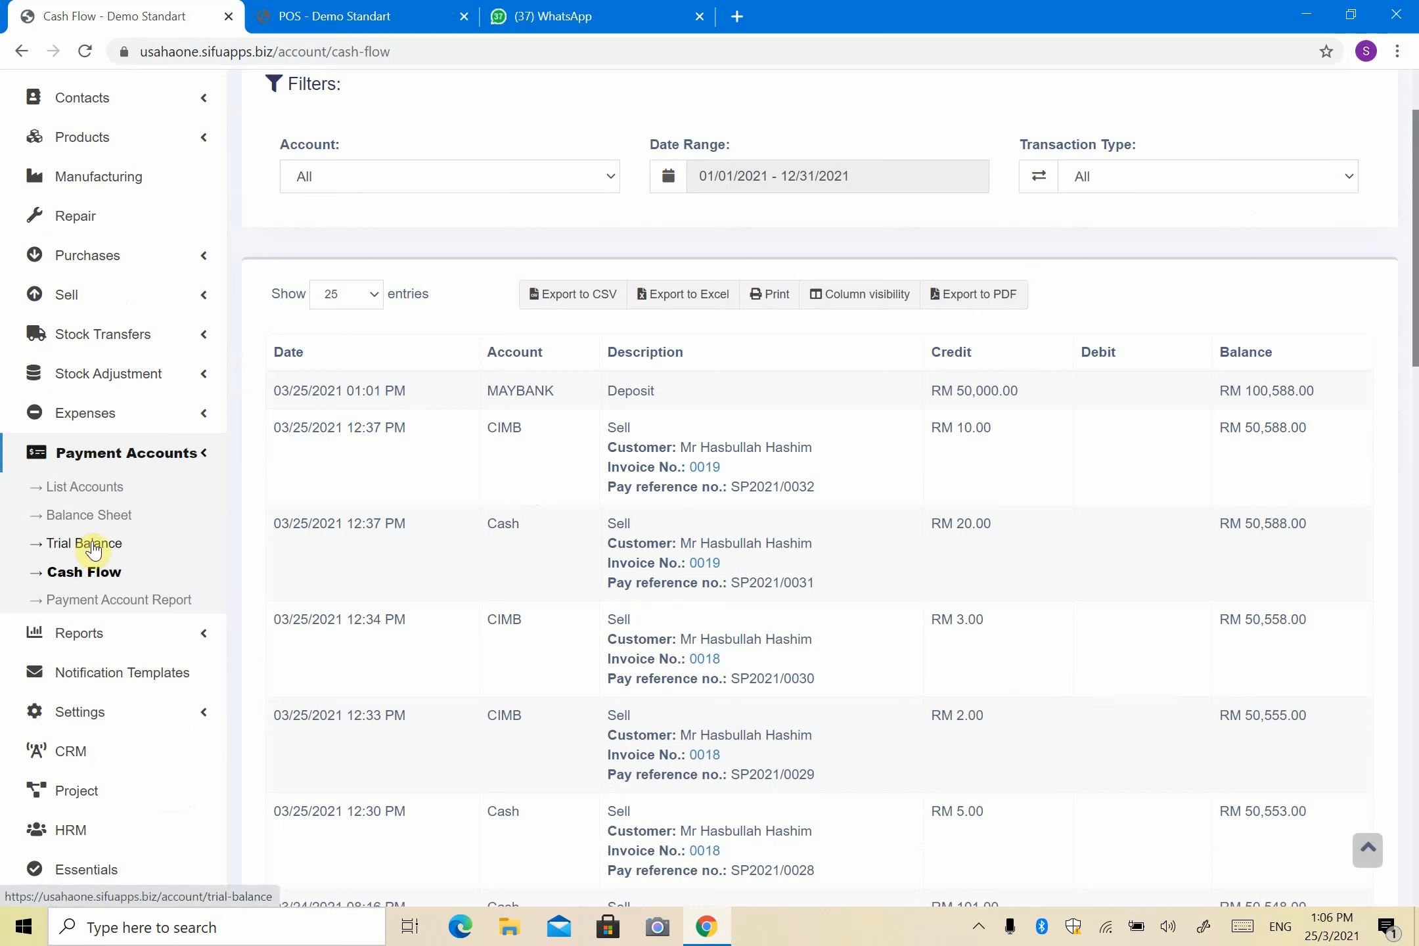
# Step: Open the Trial Balance and highlight the customer due and account balance rows
pyautogui.click(93, 549)
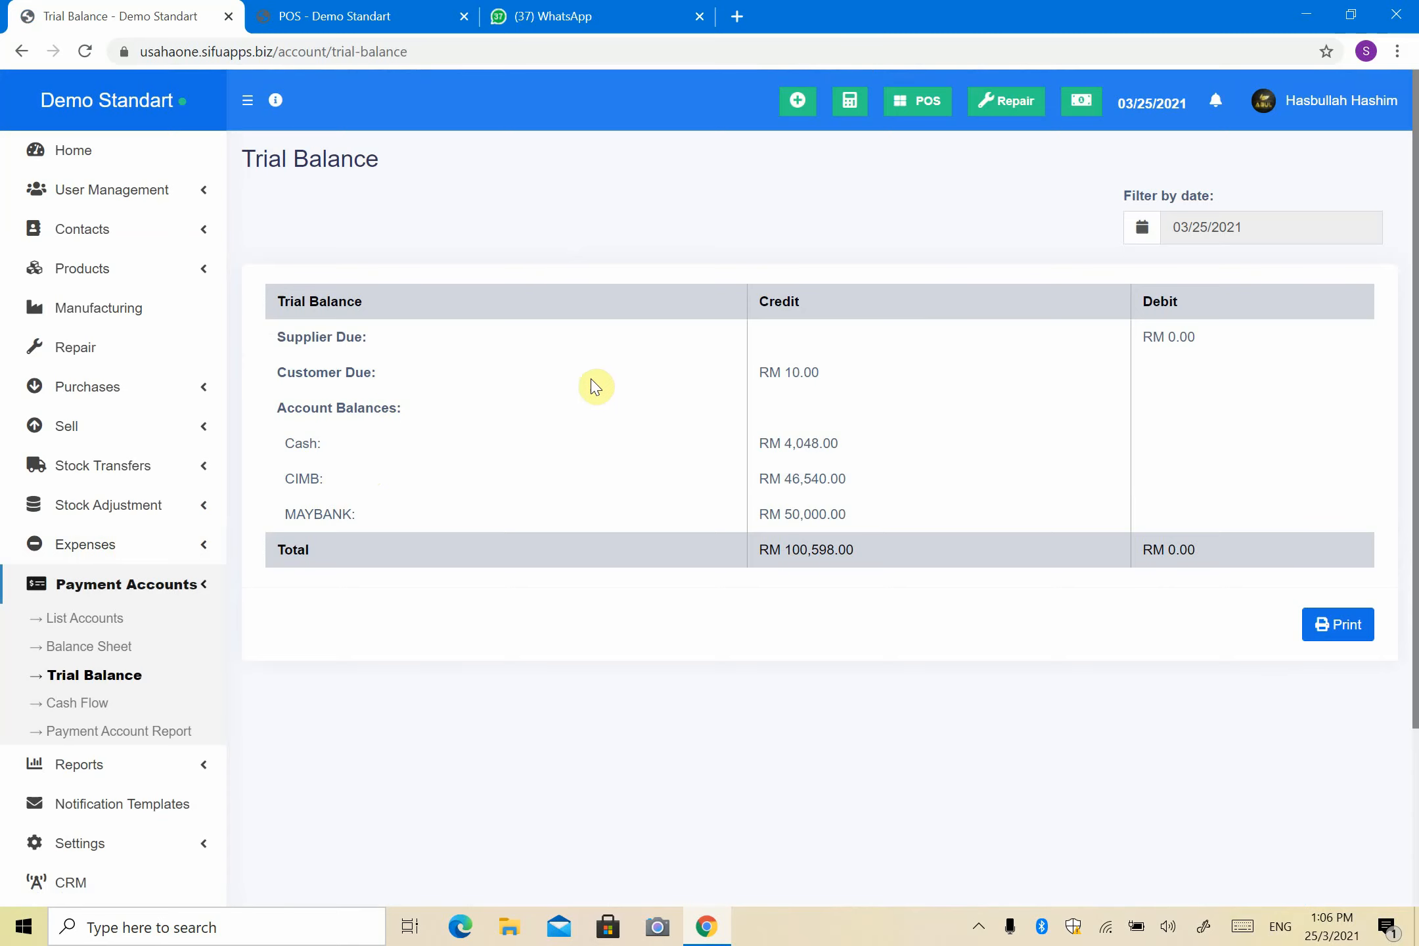
pyautogui.moveTo(756, 374); pyautogui.dragTo(895, 404)
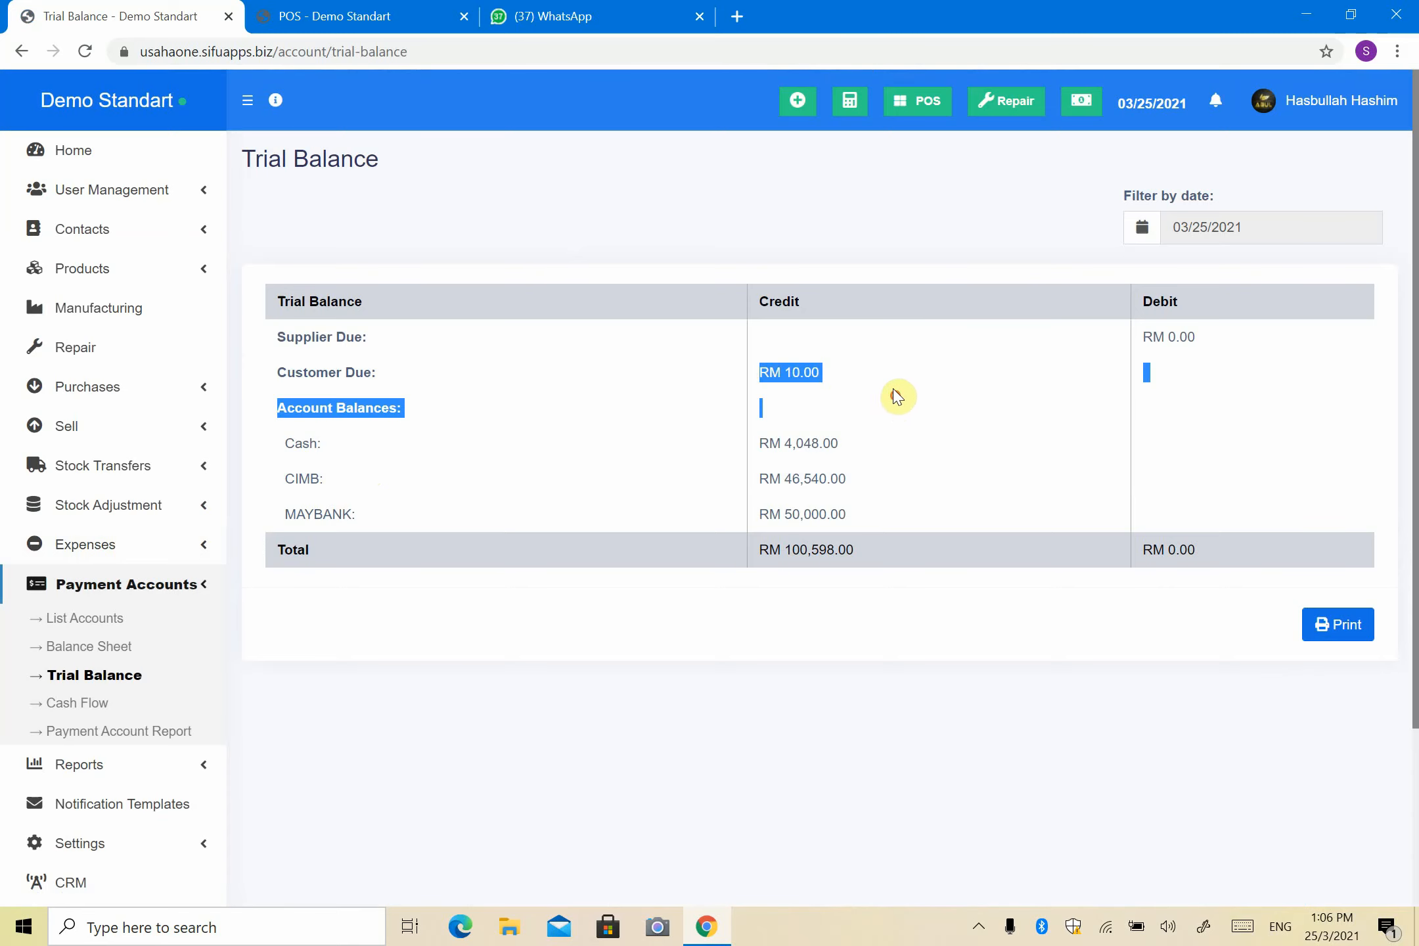
pyautogui.click(364, 336)
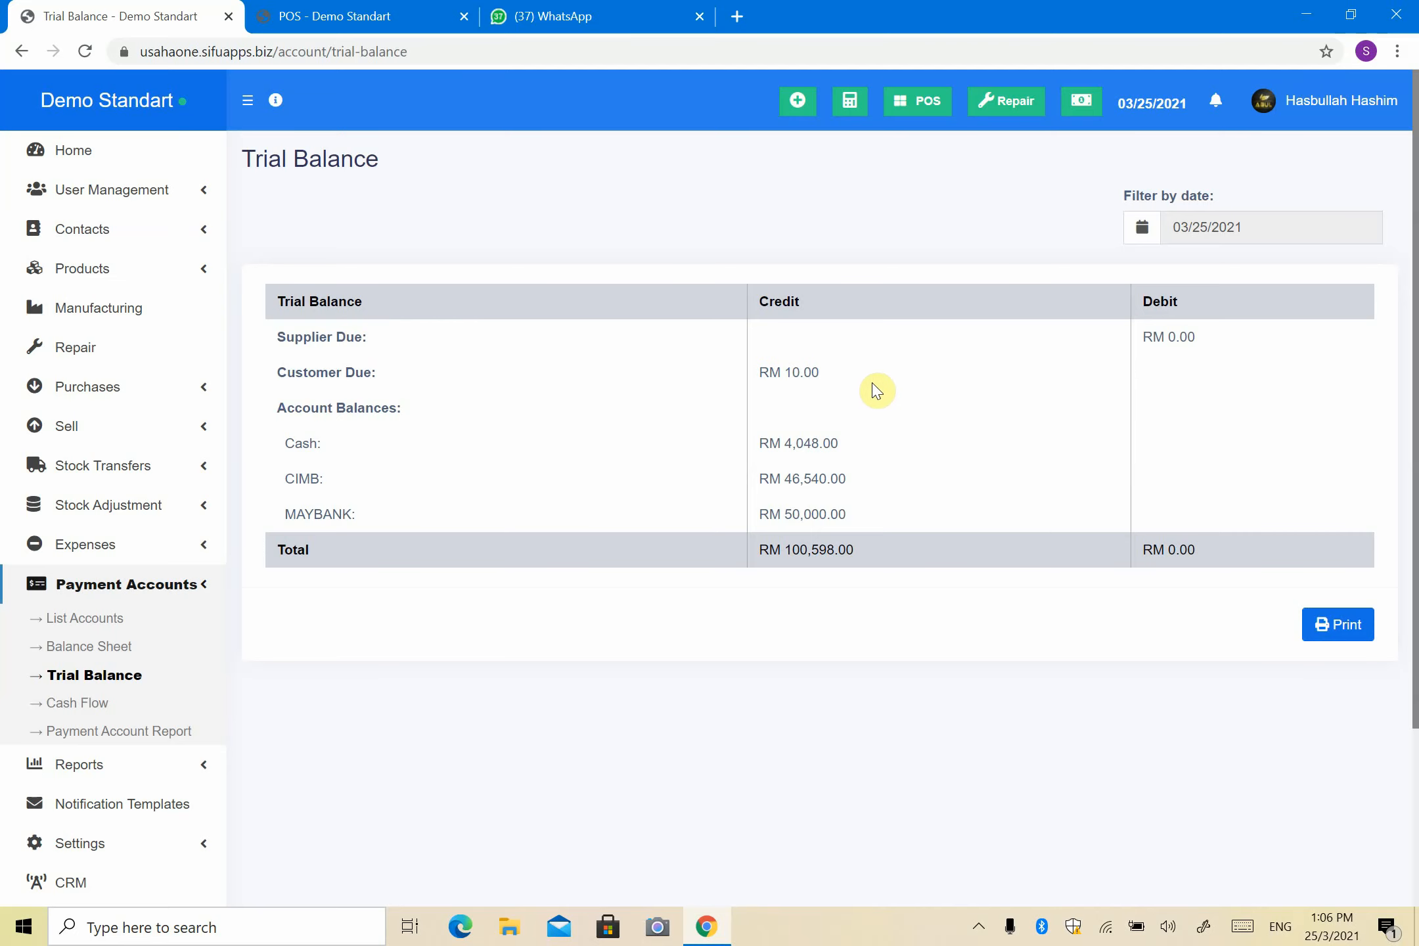
pyautogui.scroll(-3, 887, 394)
# Step: Highlight the Cash, CIMB and MAYBANK balances and the RM 100,598.00 total credit
pyautogui.click(331, 214)
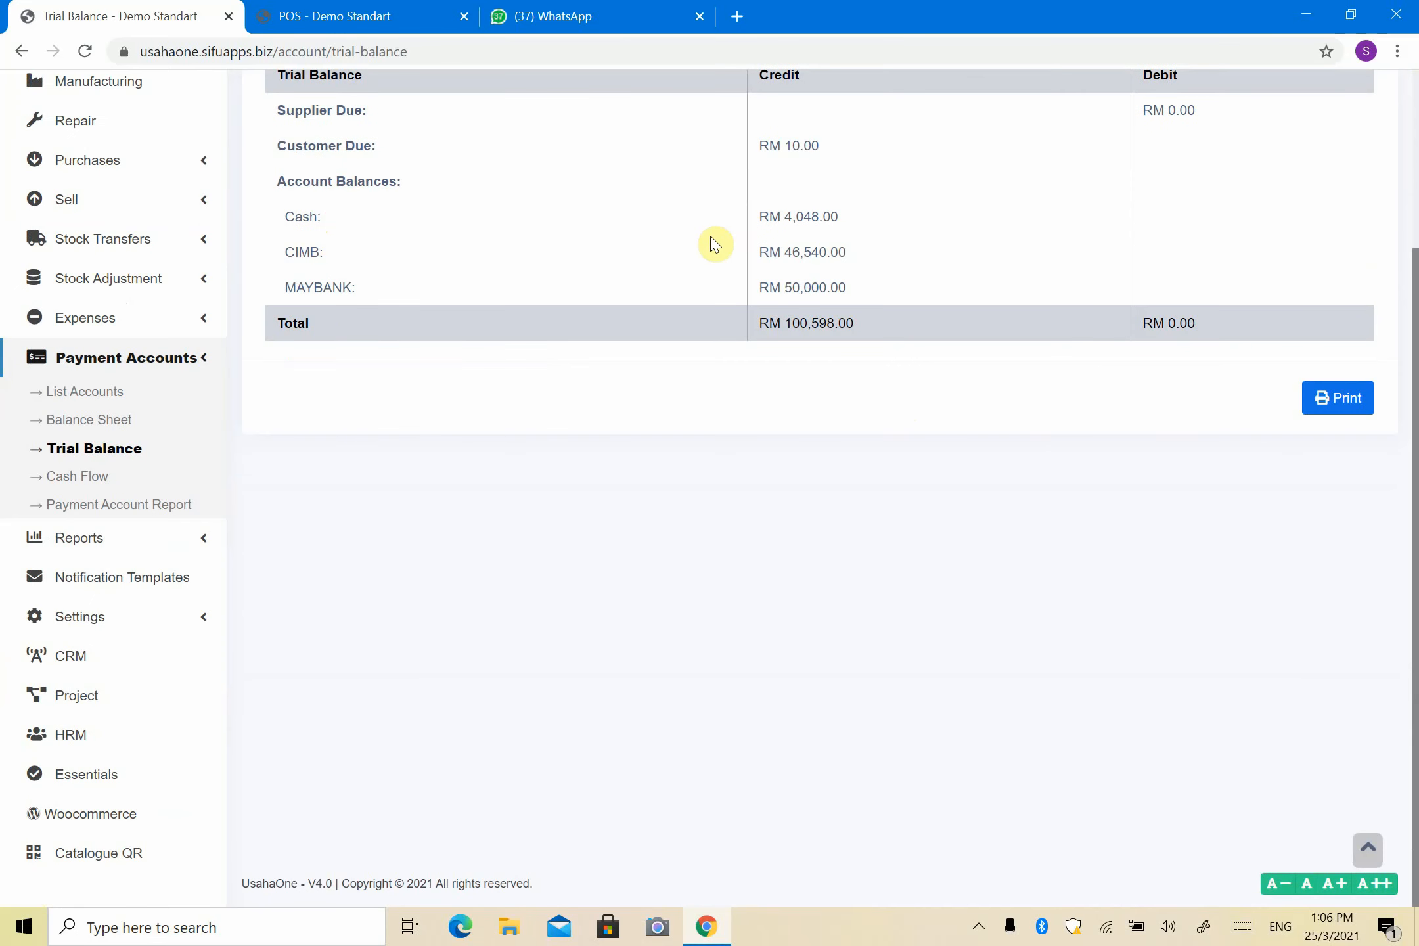
pyautogui.moveTo(757, 216); pyautogui.dragTo(850, 282)
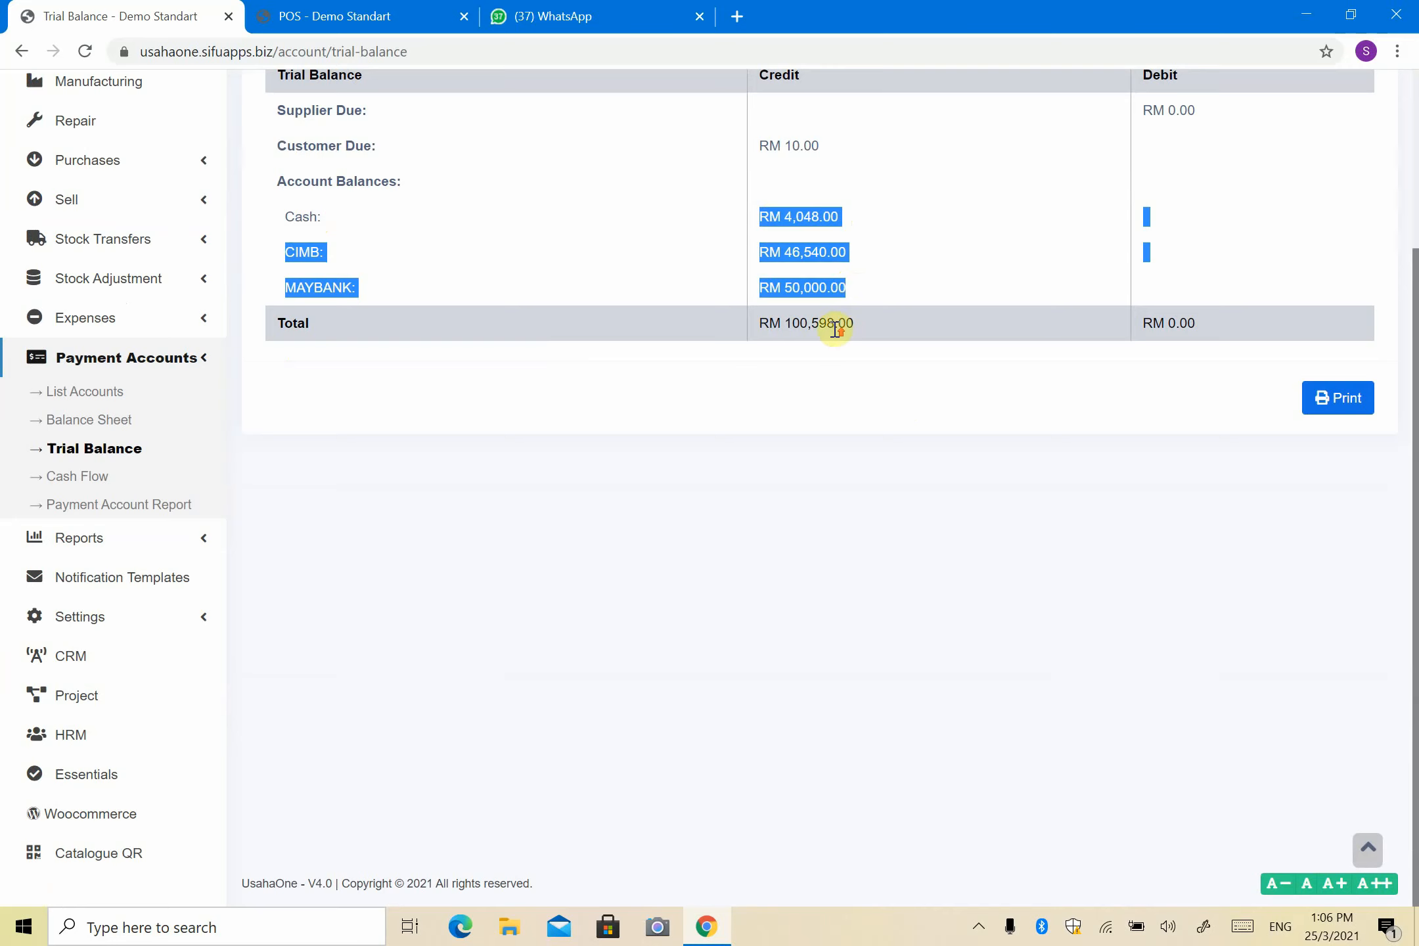
pyautogui.scroll(2, 833, 327)
pyautogui.click(743, 458)
pyautogui.moveTo(771, 466); pyautogui.dragTo(907, 468)
pyautogui.scroll(2, 1244, 562)
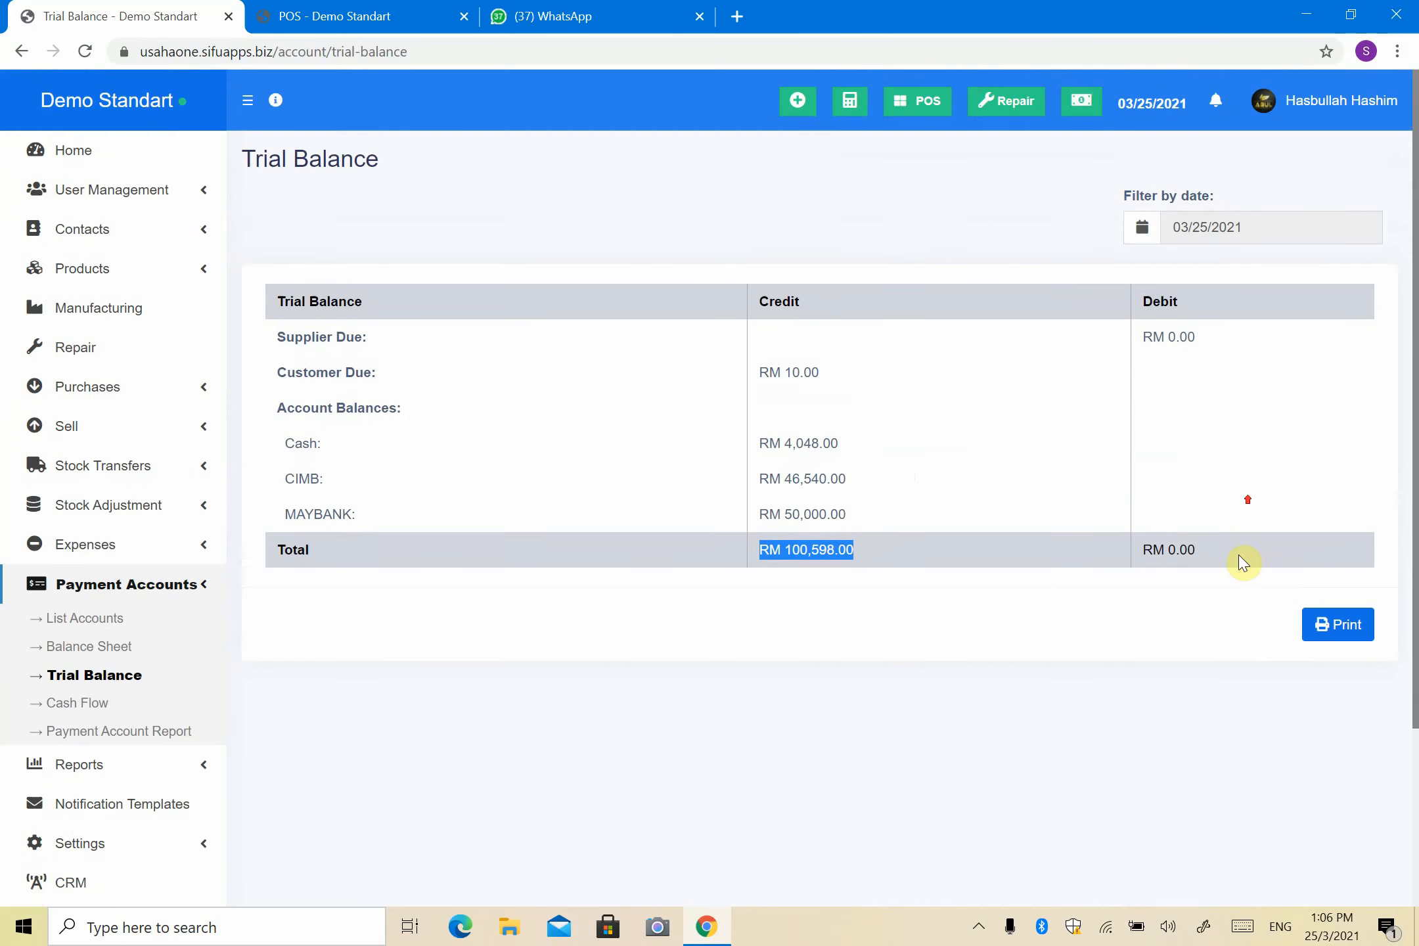
# Step: Confirm the trial balance date stays 03/25/2021, then switch to the Balance Sheet
pyautogui.click(1217, 228)
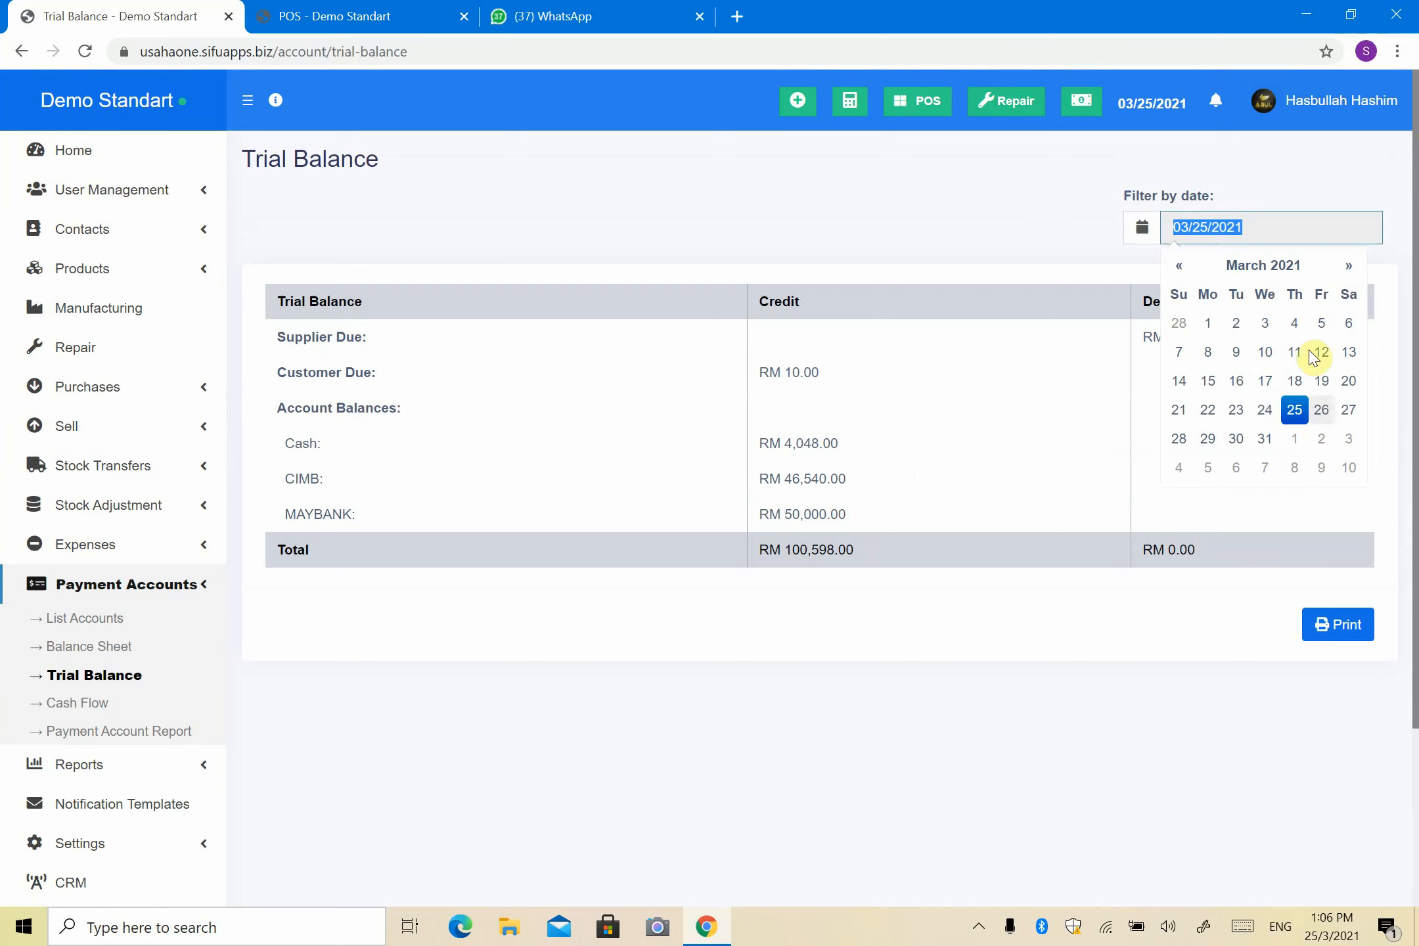
pyautogui.click(316, 358)
pyautogui.scroll(-3, 317, 355)
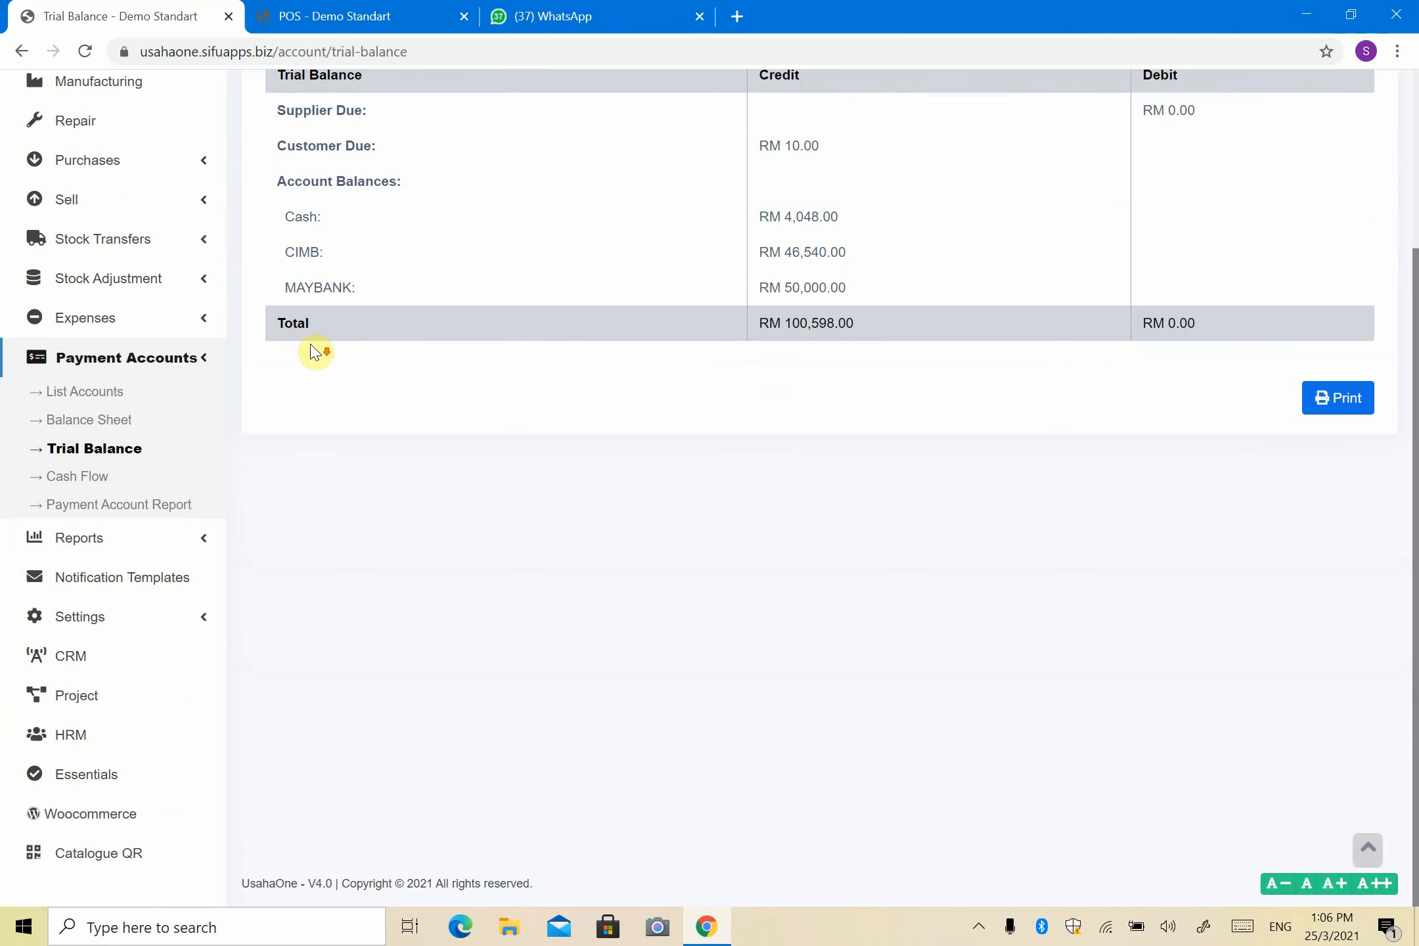
pyautogui.click(113, 424)
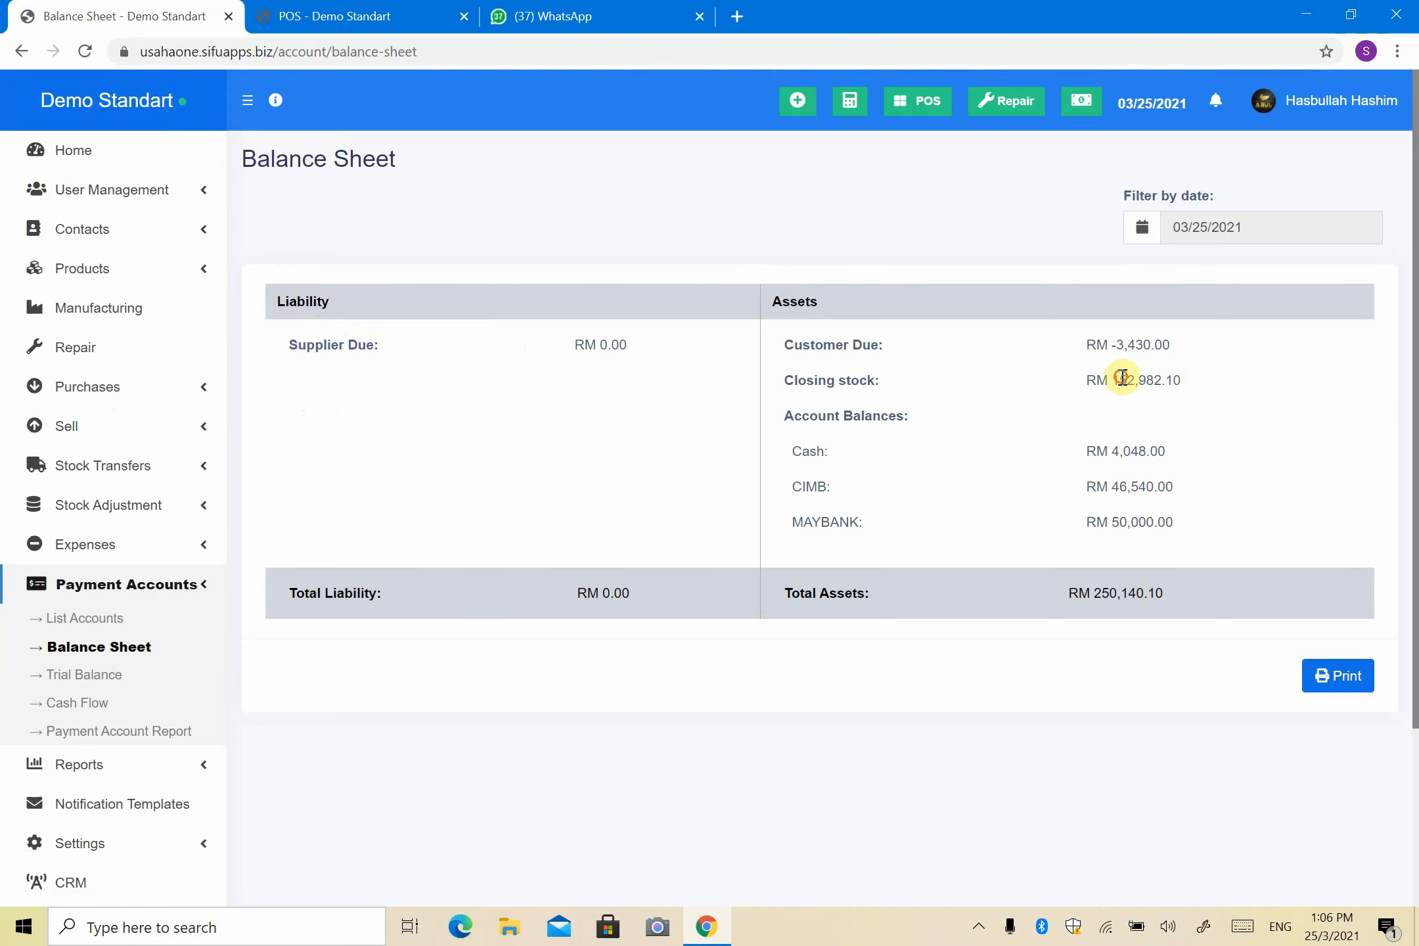
# Step: Highlight the RM 152,982.10 closing stock on the Balance Sheet and review the assets
pyautogui.moveTo(1124, 382); pyautogui.dragTo(1162, 384)
pyautogui.moveTo(1109, 381); pyautogui.dragTo(1219, 386)
pyautogui.click(1195, 397)
pyautogui.scroll(-3, 962, 526)
pyautogui.scroll(3, 963, 529)
pyautogui.scroll(-2, 1117, 578)
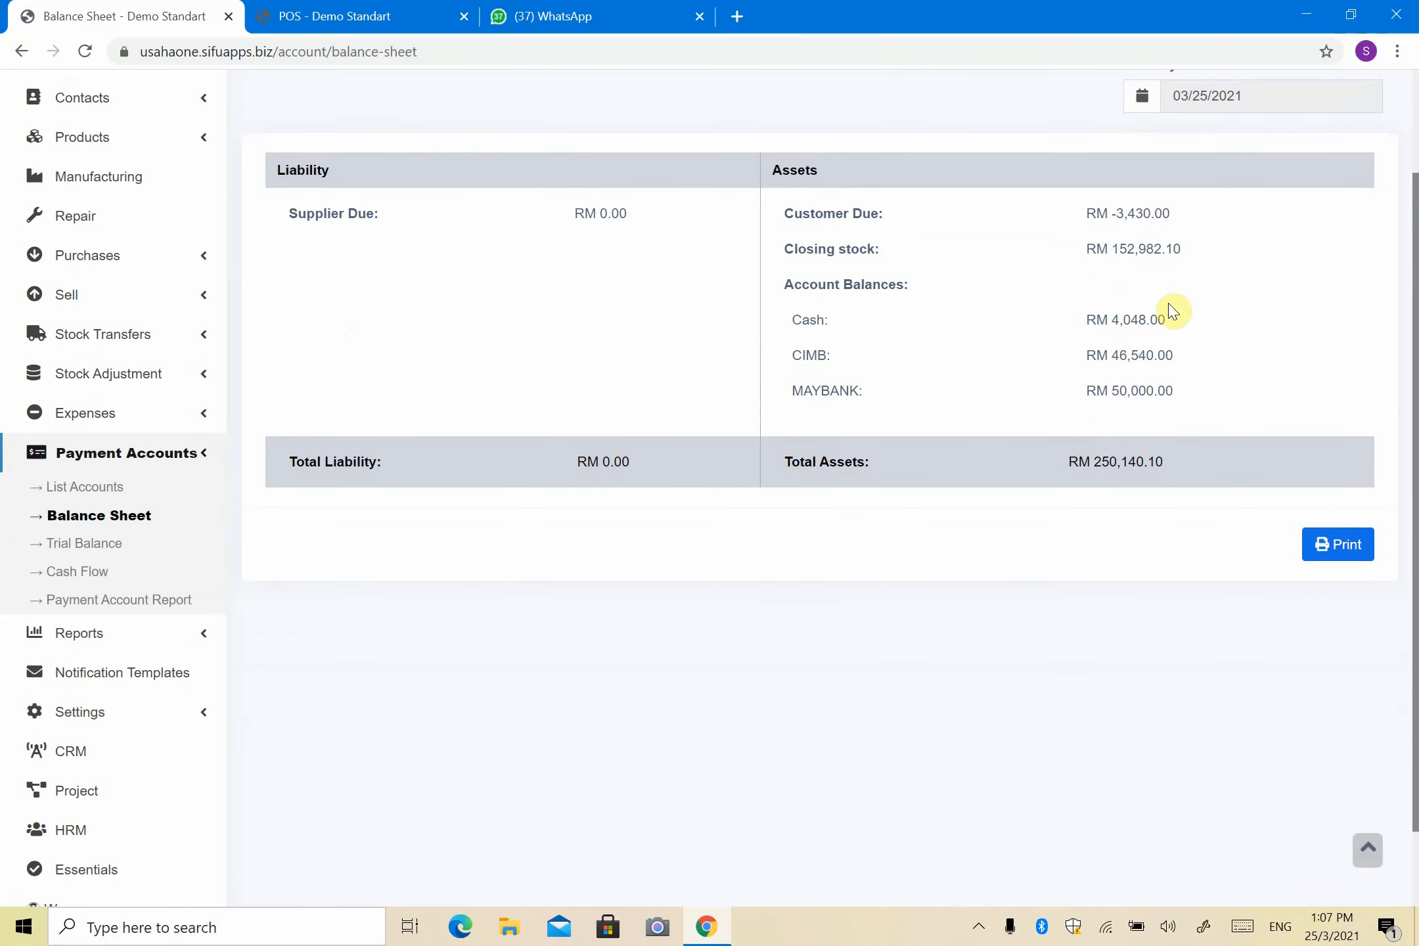
pyautogui.scroll(2, 1173, 312)
# Step: Keep the 03/25/2021 date, print the Balance Sheet, and return to Cash Flow
pyautogui.click(1228, 230)
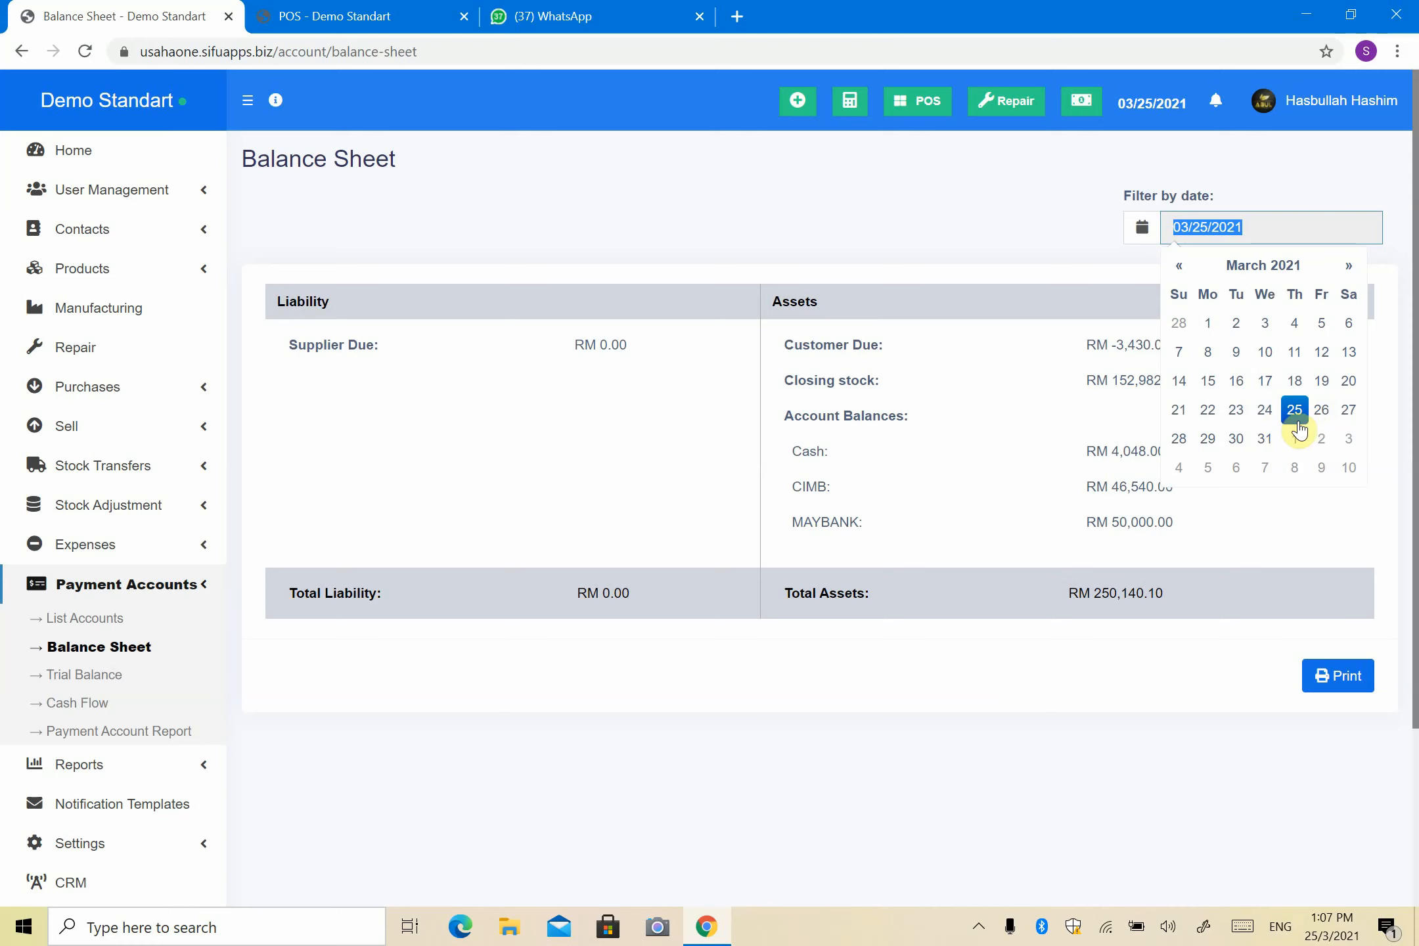
pyautogui.click(808, 167)
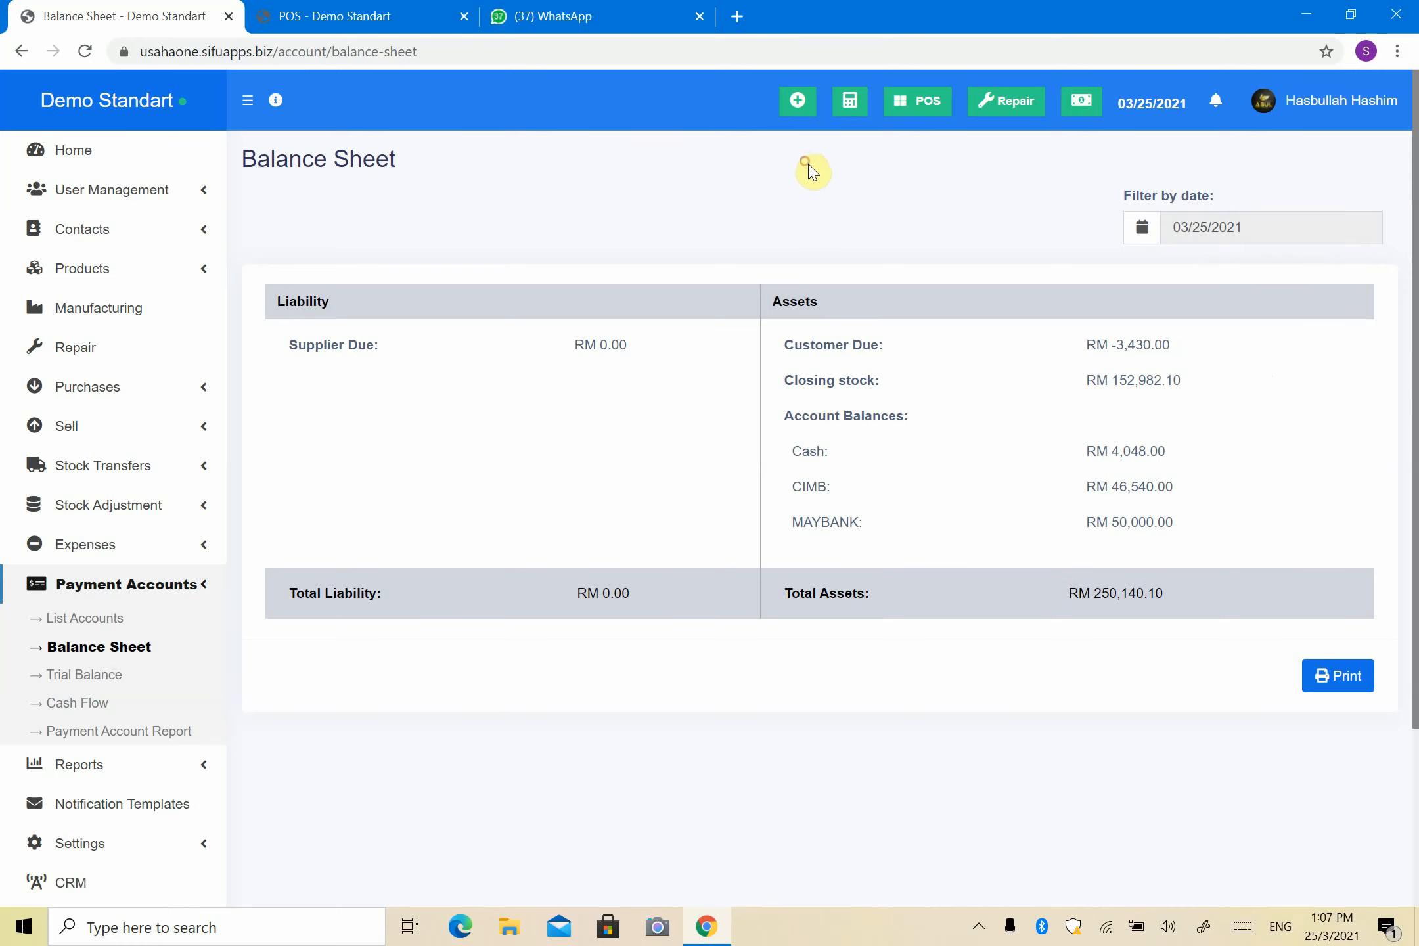
pyautogui.scroll(-4, 453, 390)
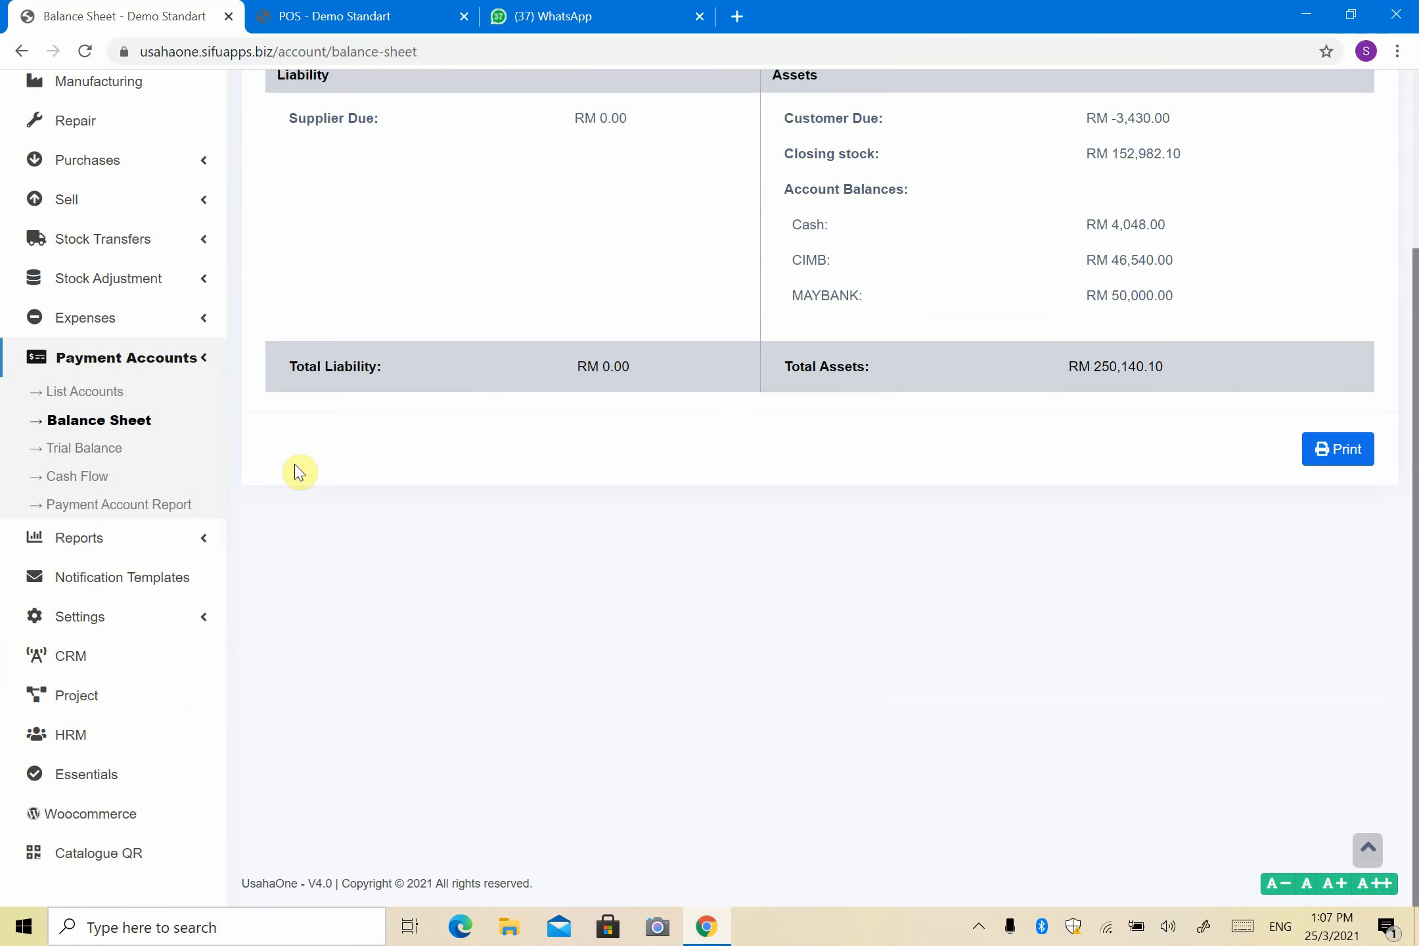
pyautogui.scroll(3, 217, 437)
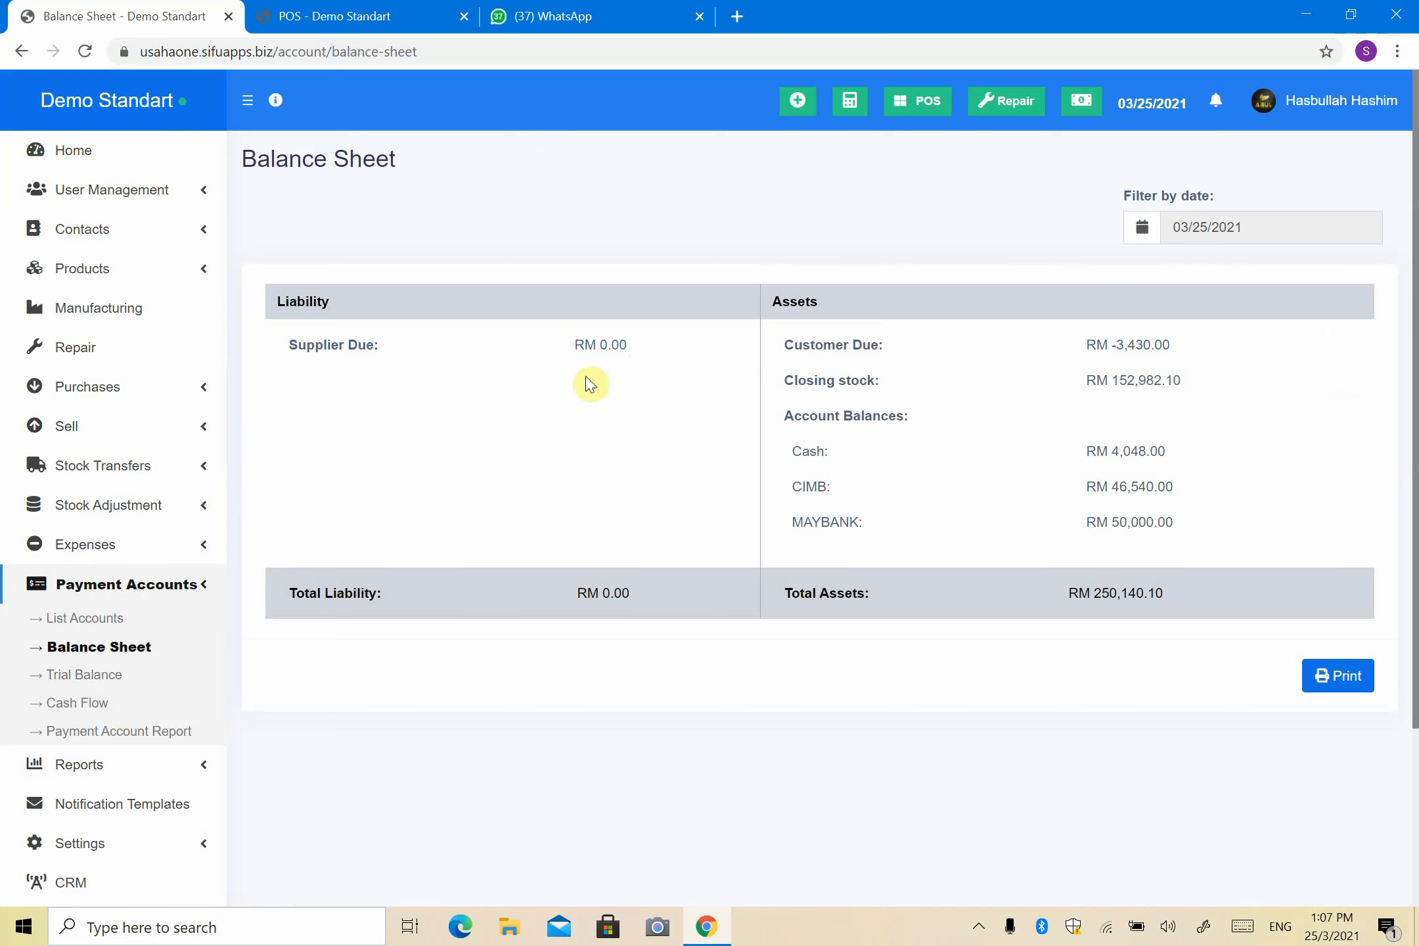
pyautogui.click(1349, 677)
pyautogui.scroll(-3, 653, 532)
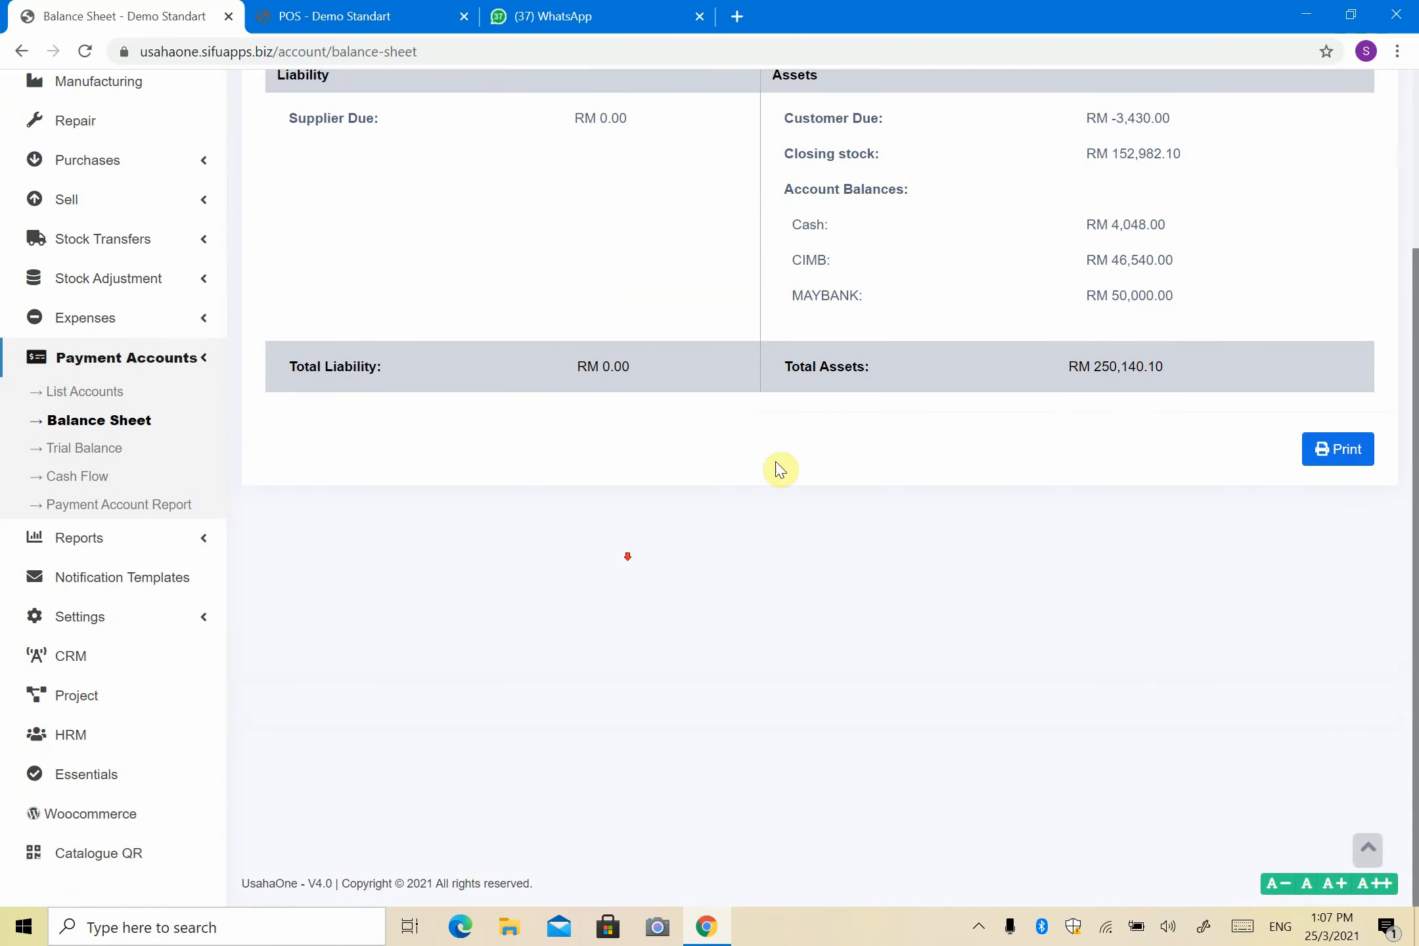
pyautogui.click(90, 479)
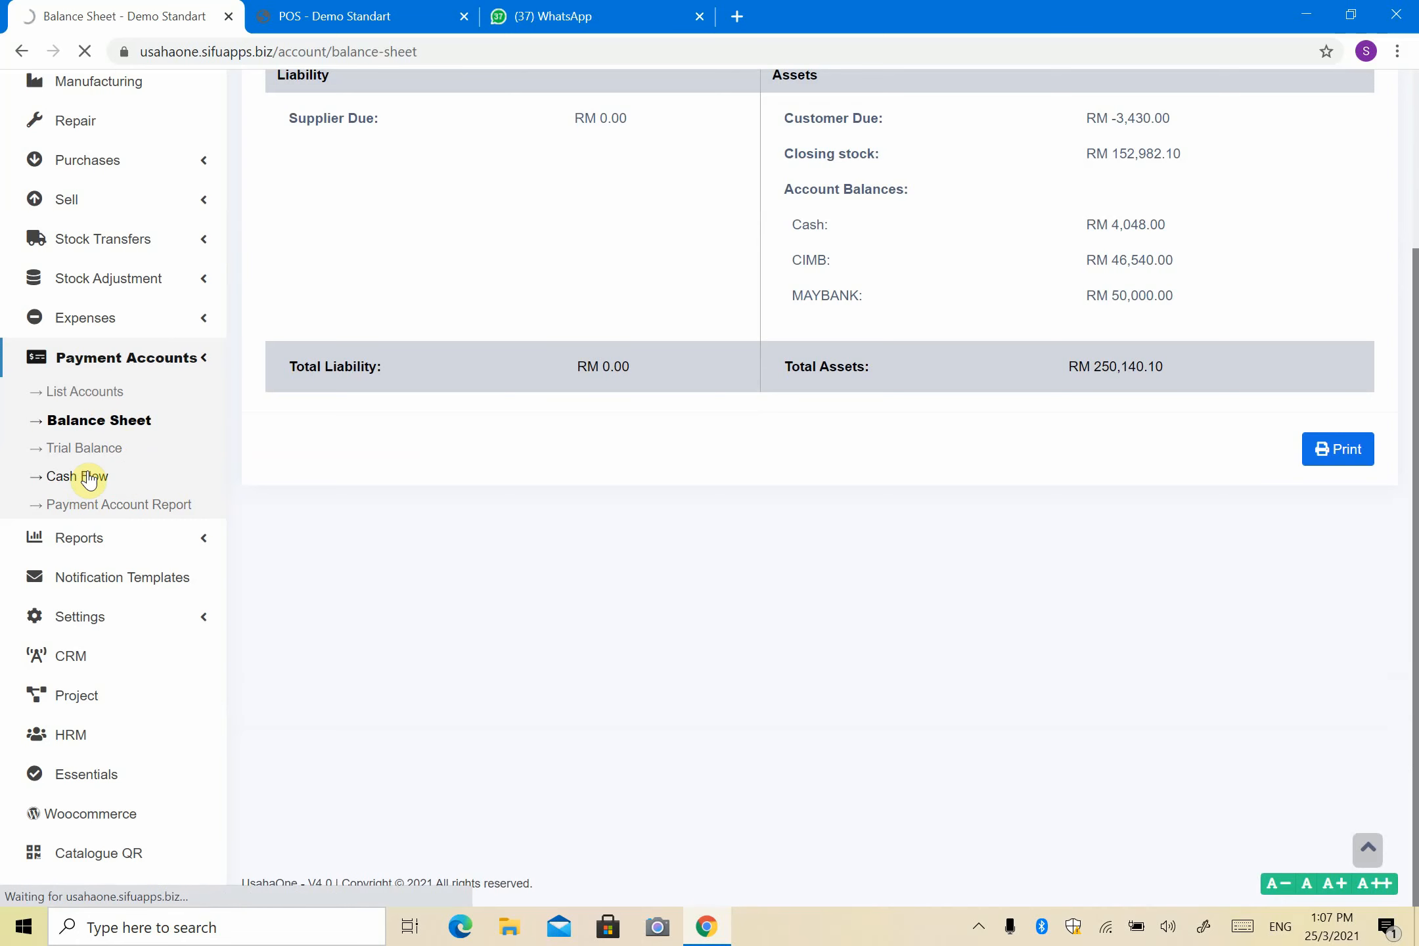